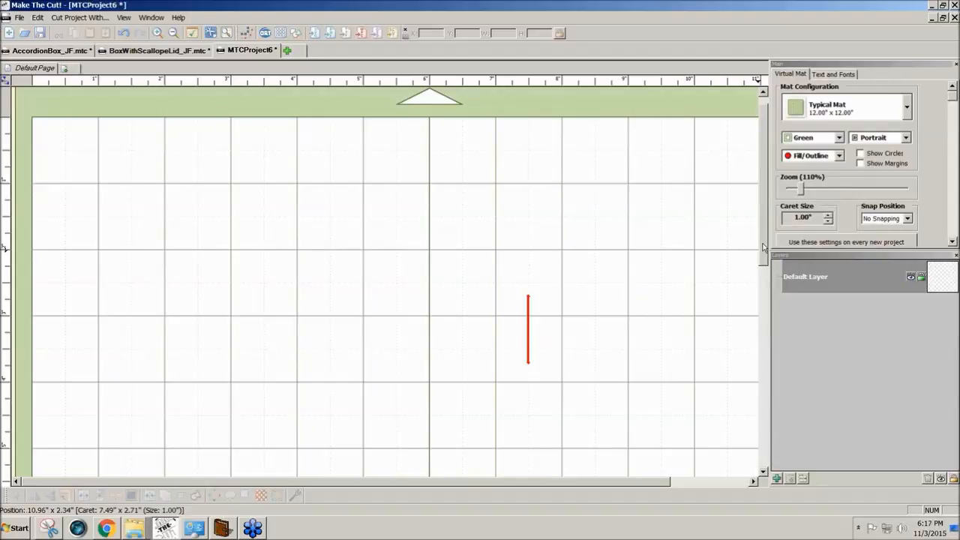
Step: Add a generic Circle from the basic shapes to the mat and move it near the centre line
scroll(763, 248, "up", 1)
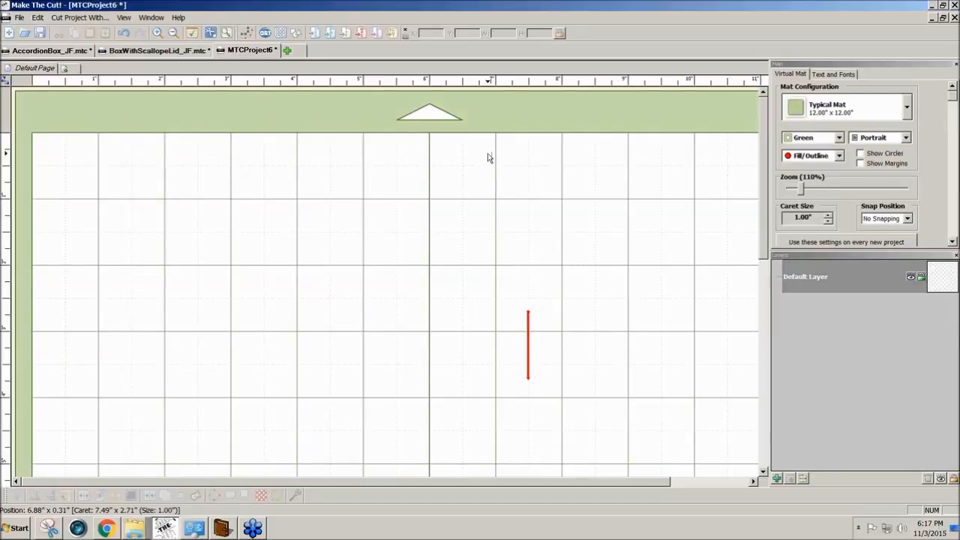
left_click(296, 35)
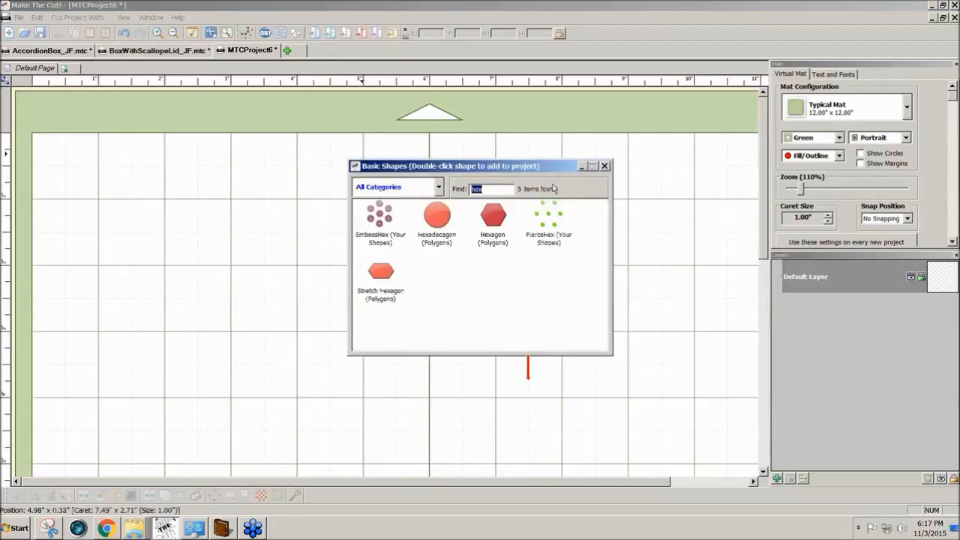
type("c")
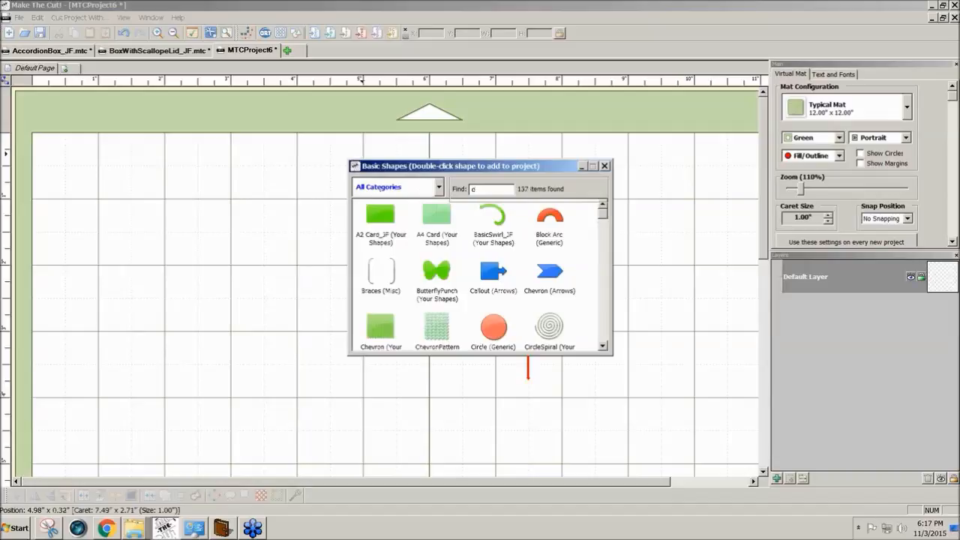
type("i")
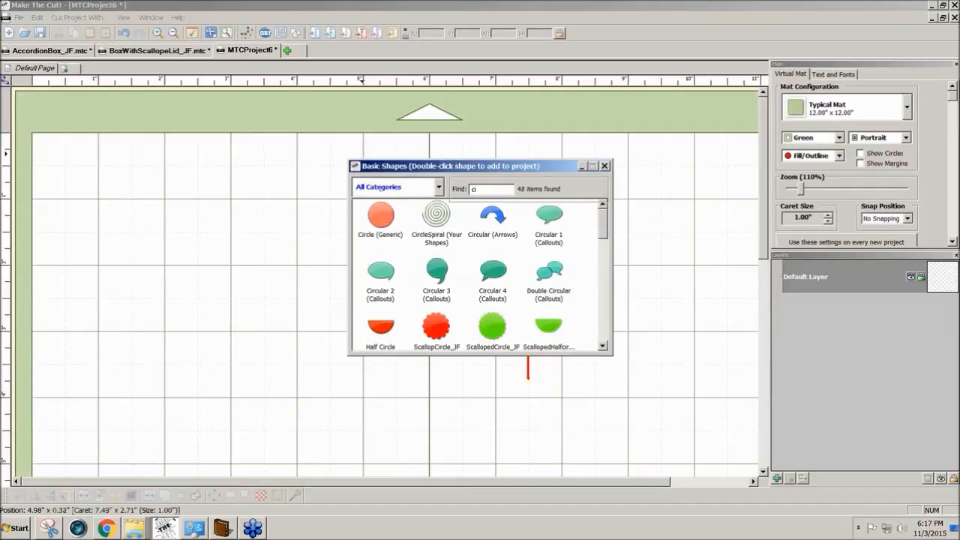
double_click(380, 218)
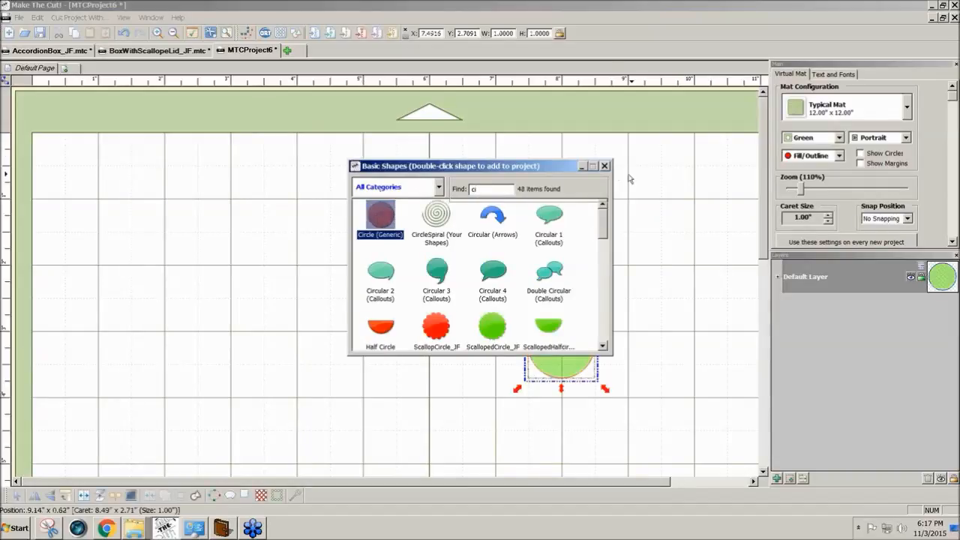
left_click(604, 166)
left_click_drag(566, 343, 399, 274)
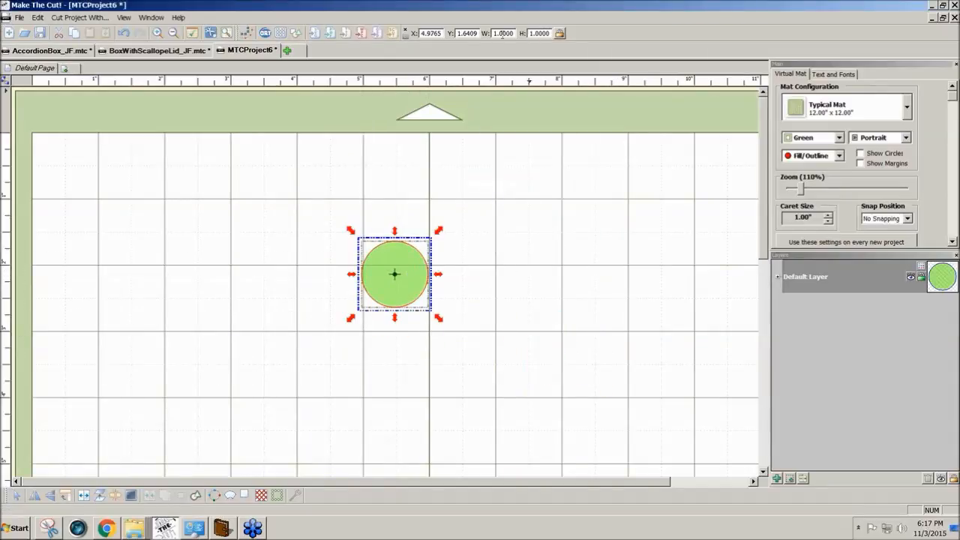
Step: Set the circle's width and height to 3 inches and centre it on the 6-inch line of the mat
left_click_drag(516, 33, 491, 33)
type("3")
key("Return")
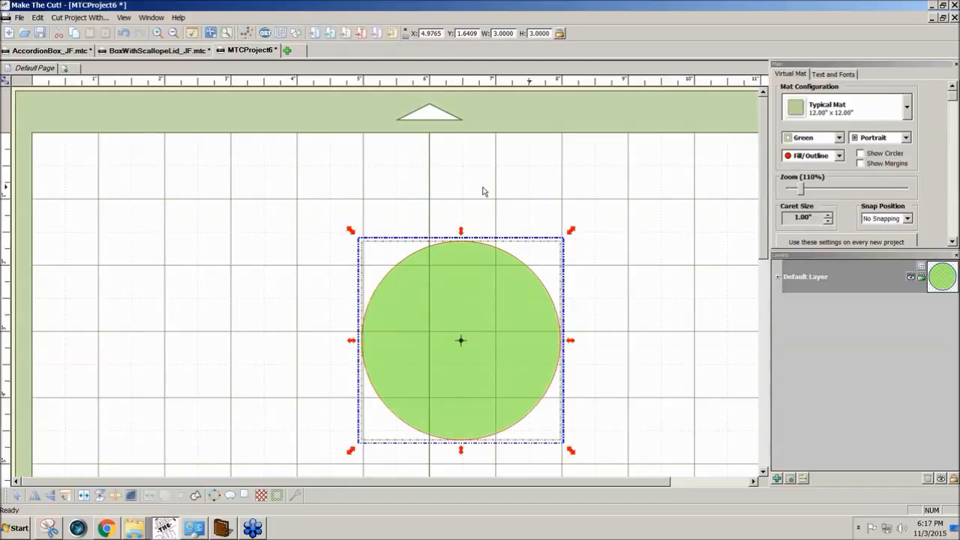
left_click_drag(462, 341, 429, 333)
left_click(575, 377)
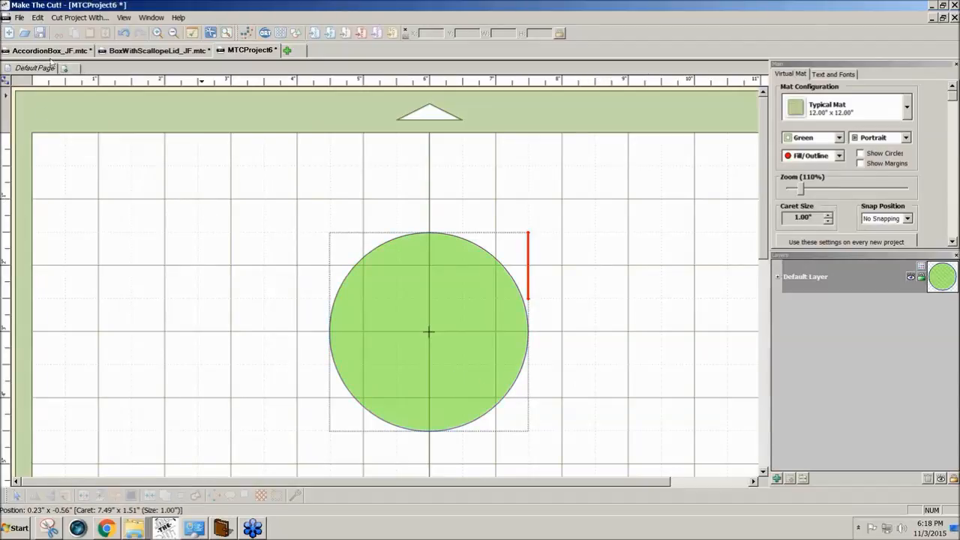
Step: Start a nested duplicate of the circle and preview 6 copies with a -.2 in. gap, scaled by width
left_click(36, 18)
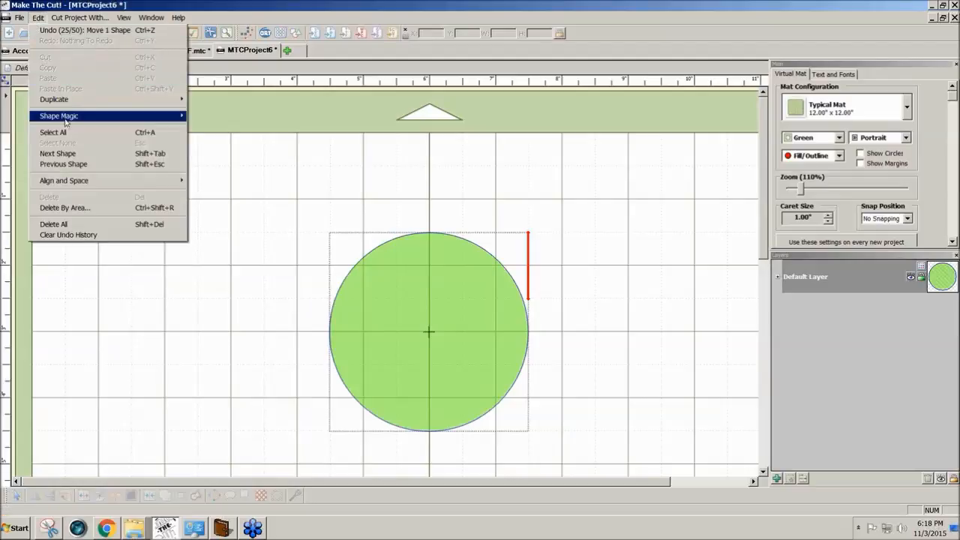
mouse_move(61, 103)
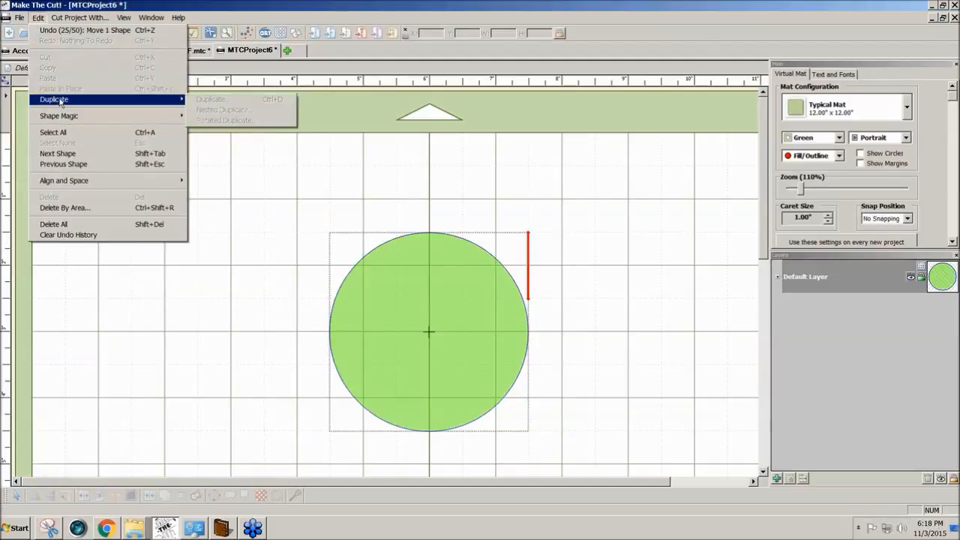
left_click(443, 283)
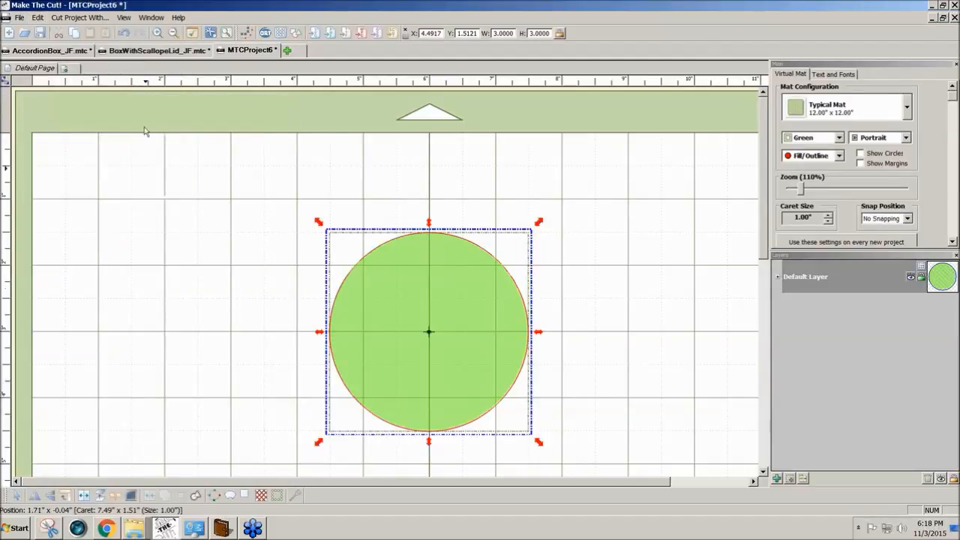
left_click(36, 17)
mouse_move(58, 101)
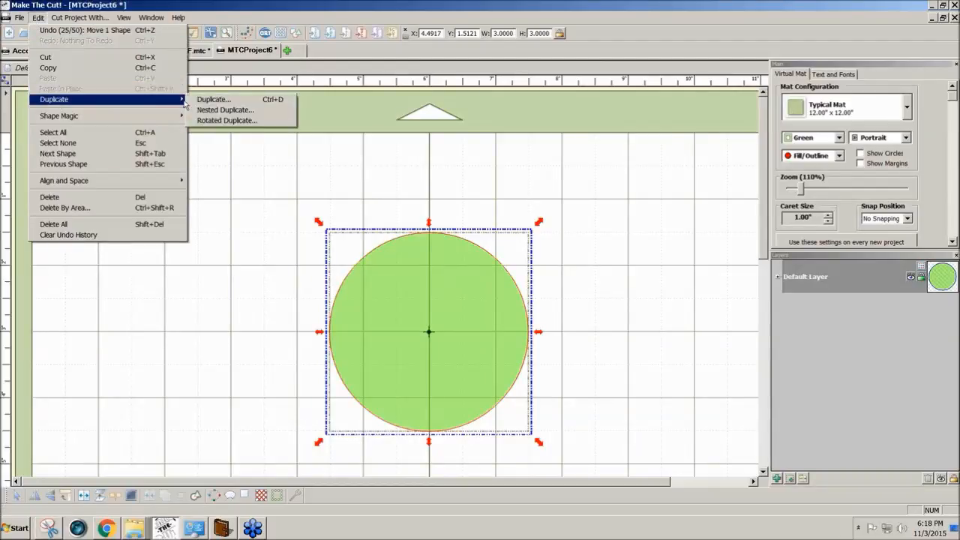
left_click(214, 110)
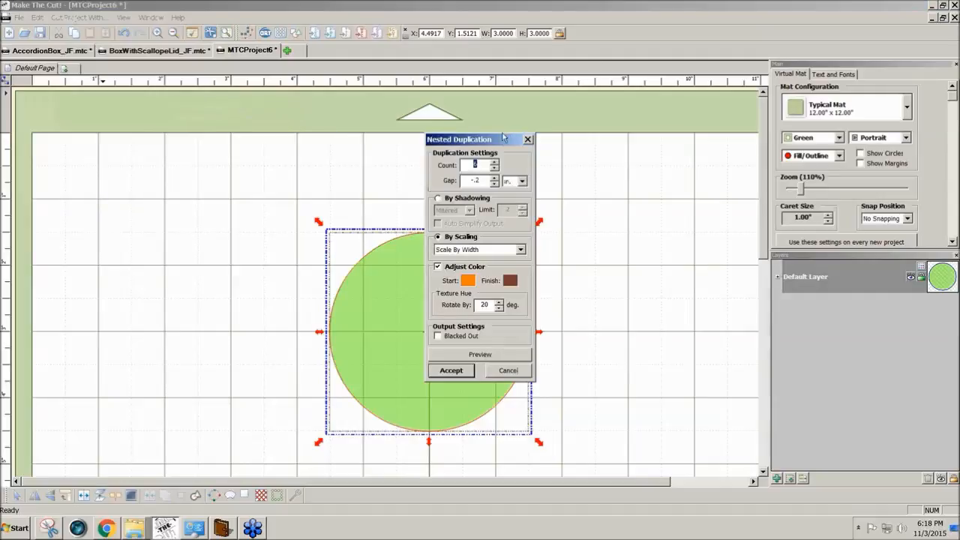
left_click_drag(499, 141, 640, 155)
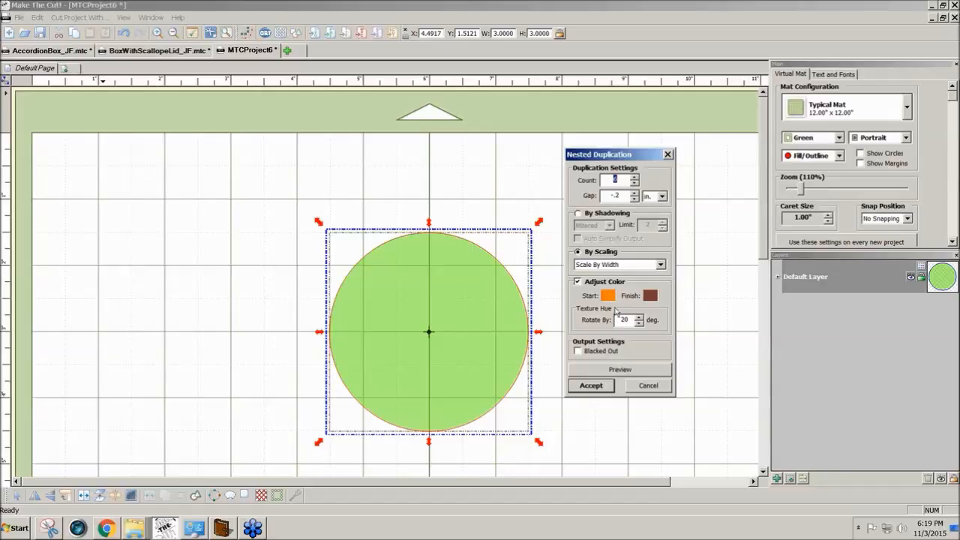
left_click(608, 371)
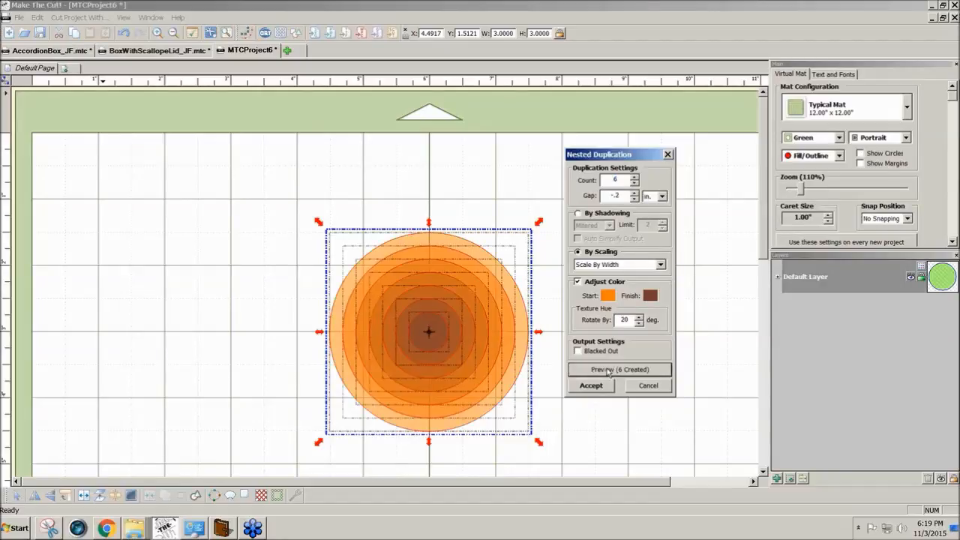
Step: Preview the nested duplication with counts of 4, 5 and 6
double_click(634, 180)
left_click(633, 185)
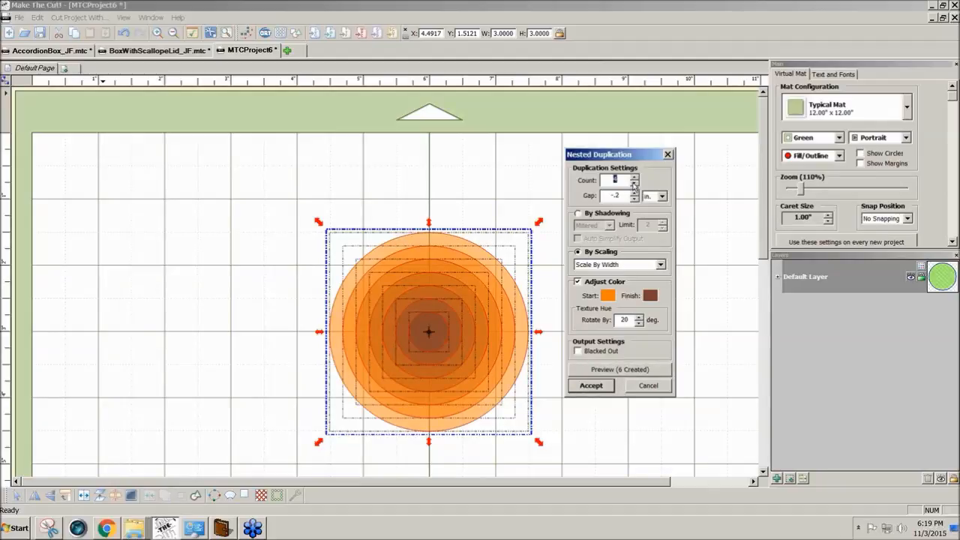
left_click(633, 370)
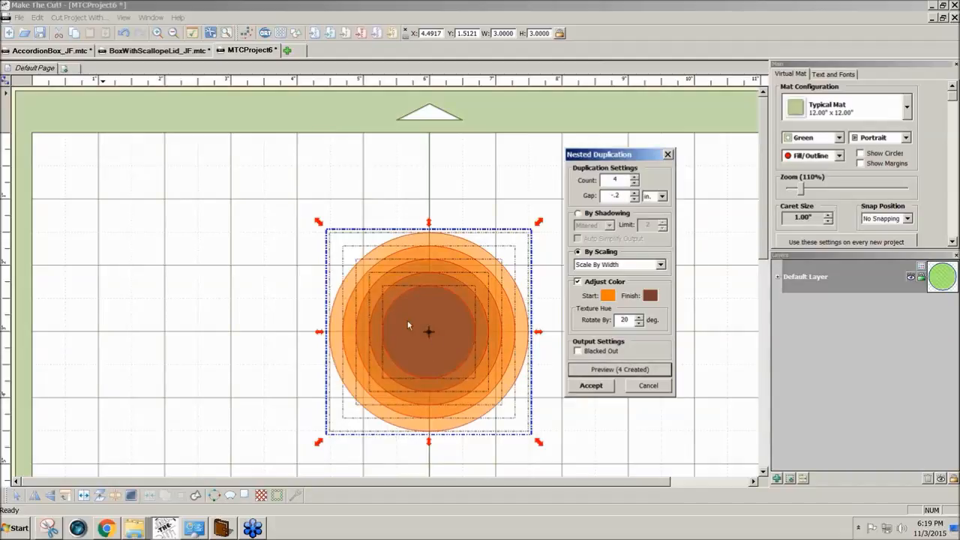
left_click(634, 177)
left_click(632, 370)
left_click(635, 177)
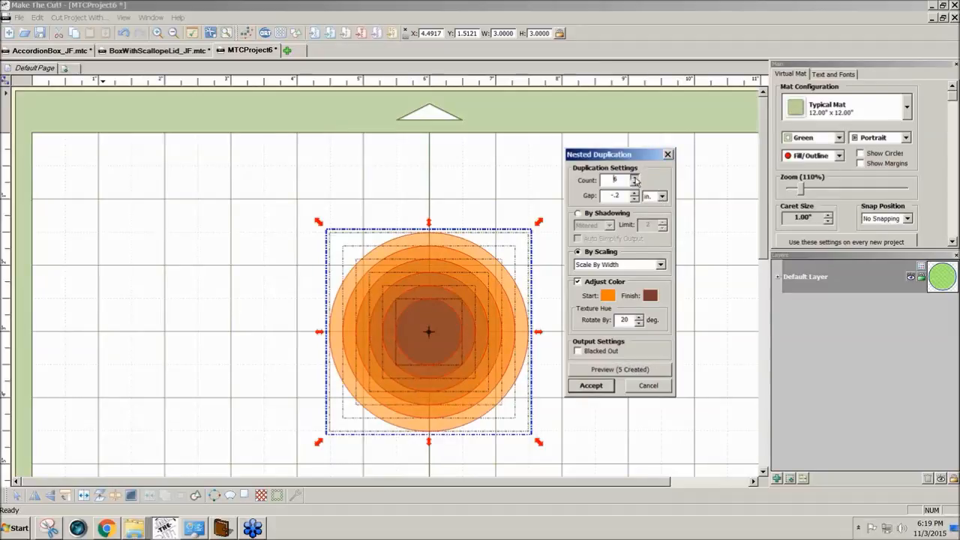
left_click(634, 371)
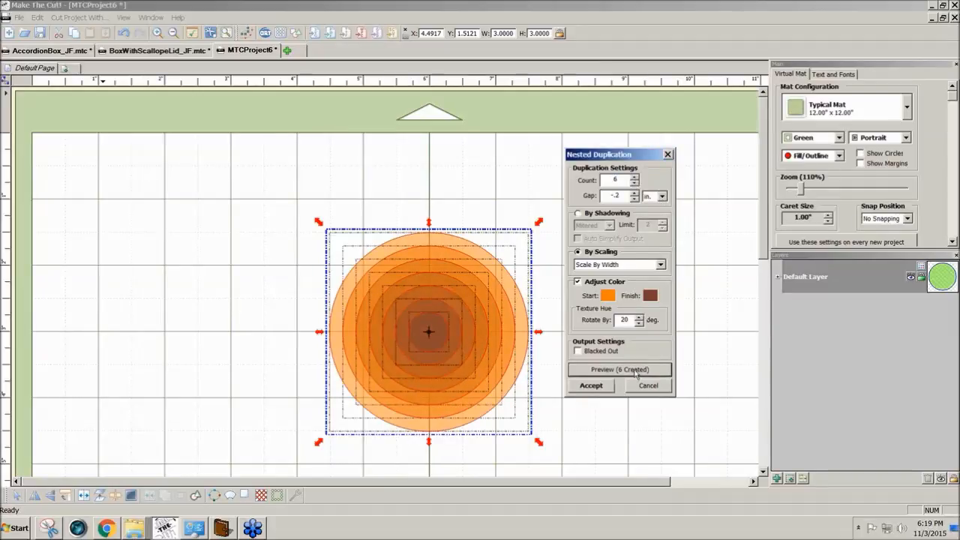
Step: Set the nested duplicate count to 7, preview it and accept the concentric circles
left_click(634, 177)
left_click(639, 370)
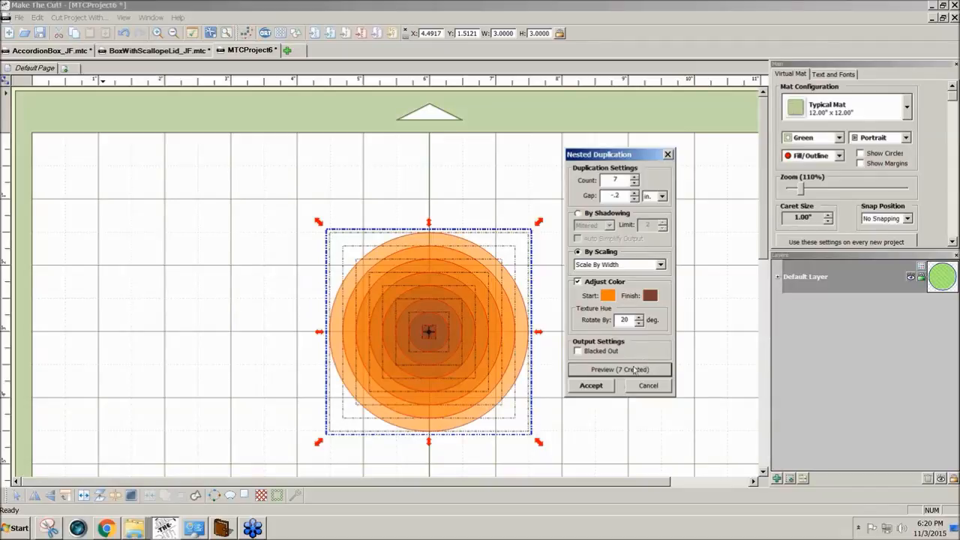
left_click(591, 385)
left_click(617, 392)
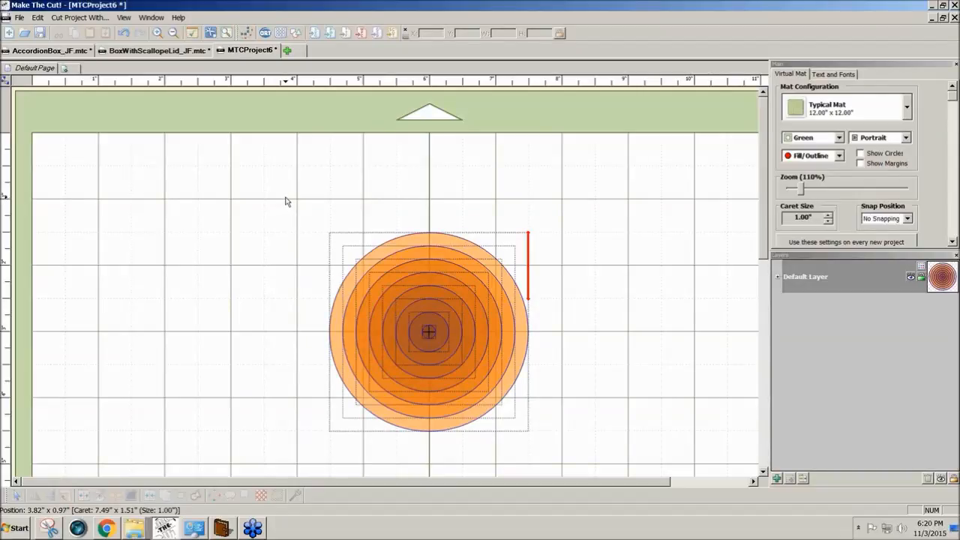
Step: Convert all the nested circles to SS9 (PP20) rhinestones, outlining the shapes with 0.1033" spacing and deleting the originals
left_click_drag(285, 201, 557, 446)
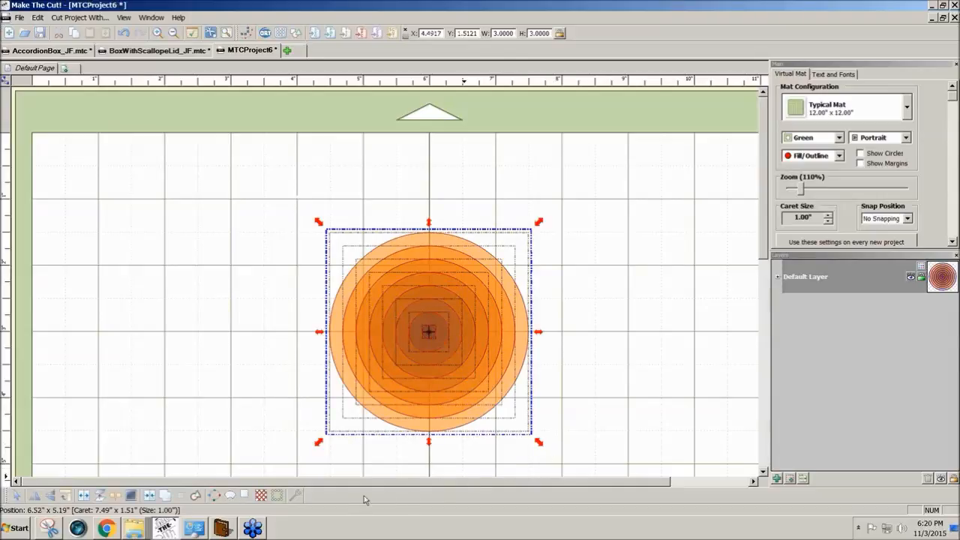
left_click(277, 496)
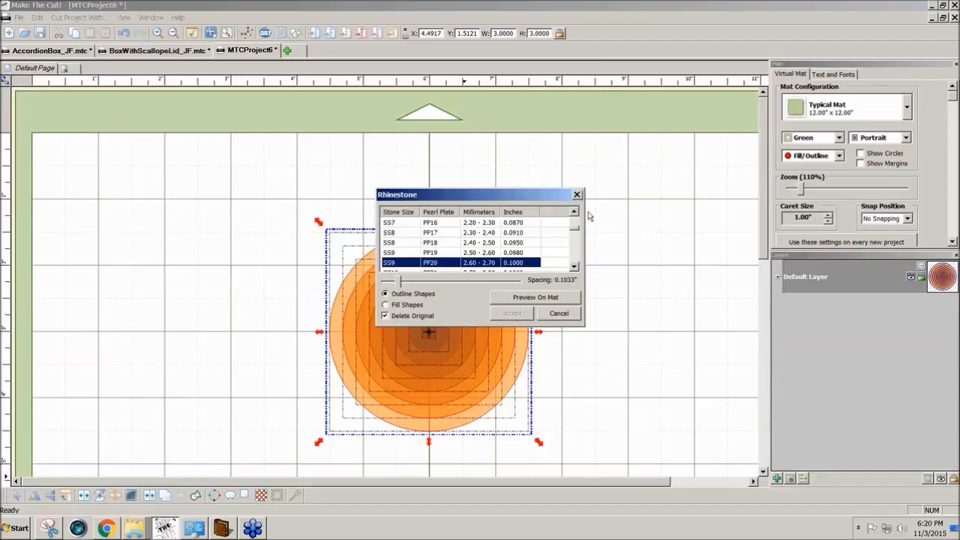
left_click_drag(542, 196, 703, 174)
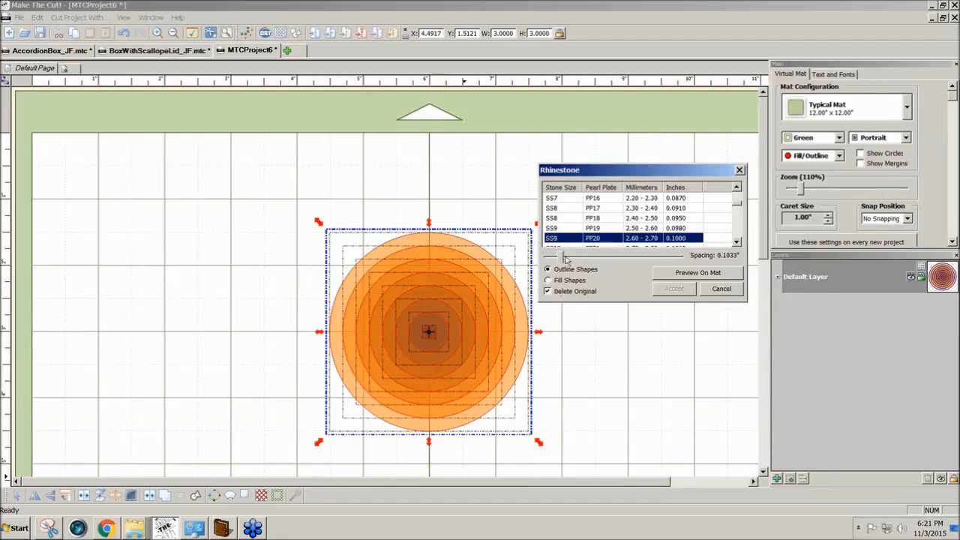
left_click(681, 276)
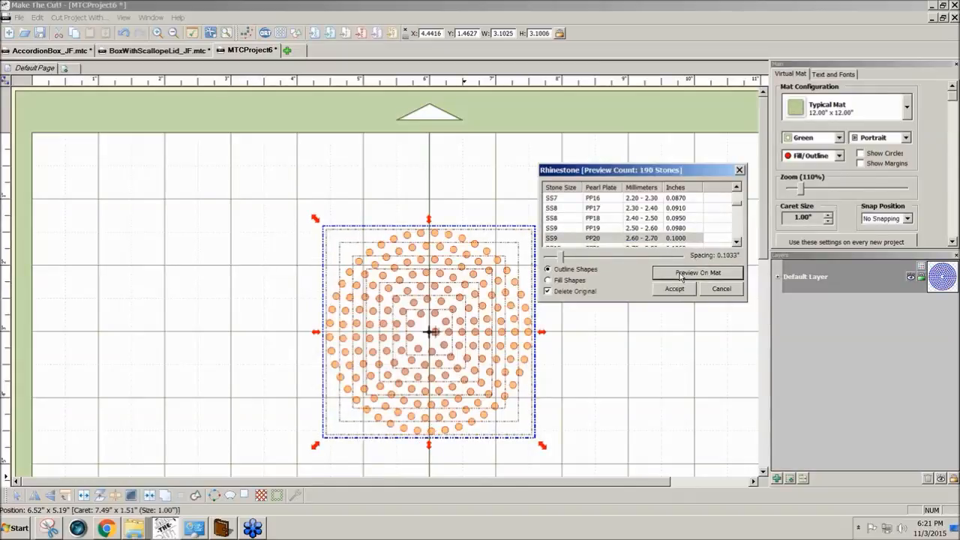
left_click_drag(650, 174, 688, 171)
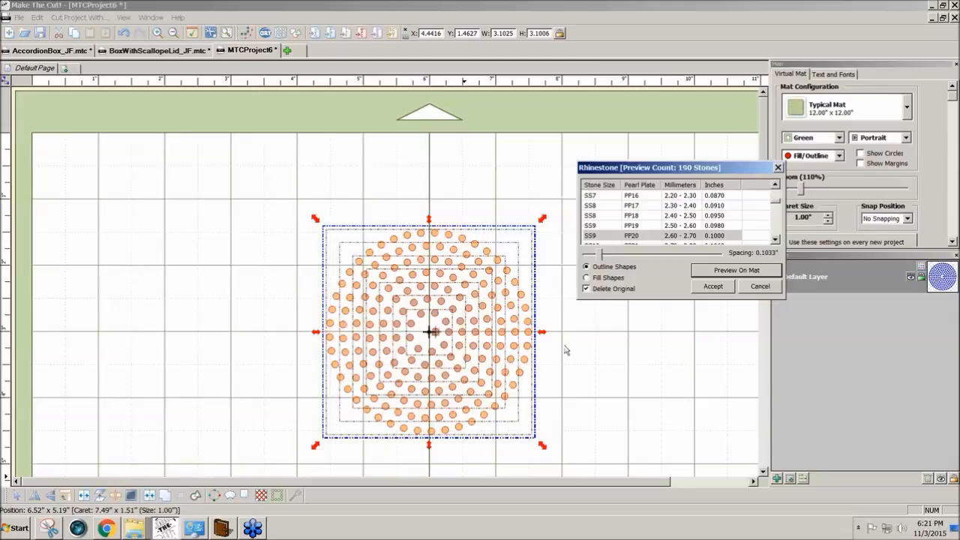
left_click(713, 286)
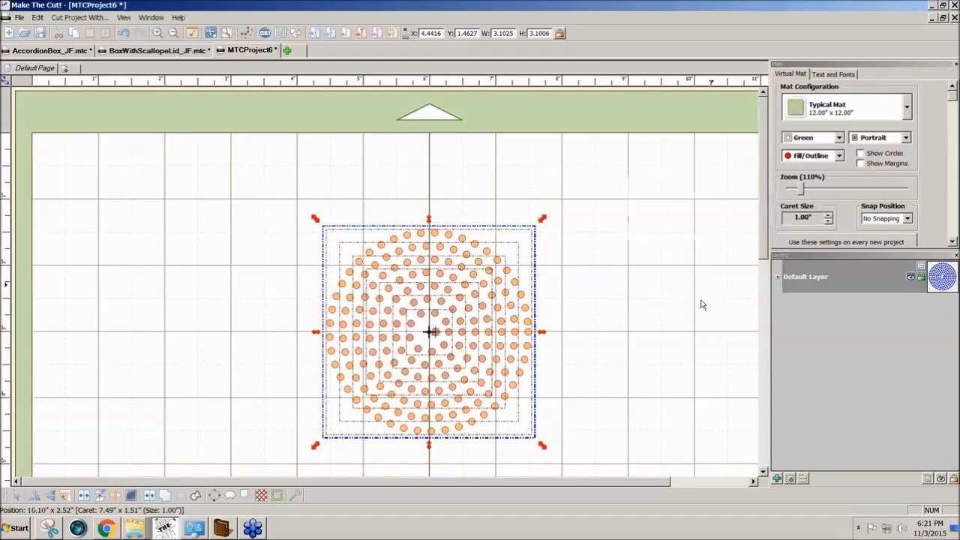
left_click(544, 366)
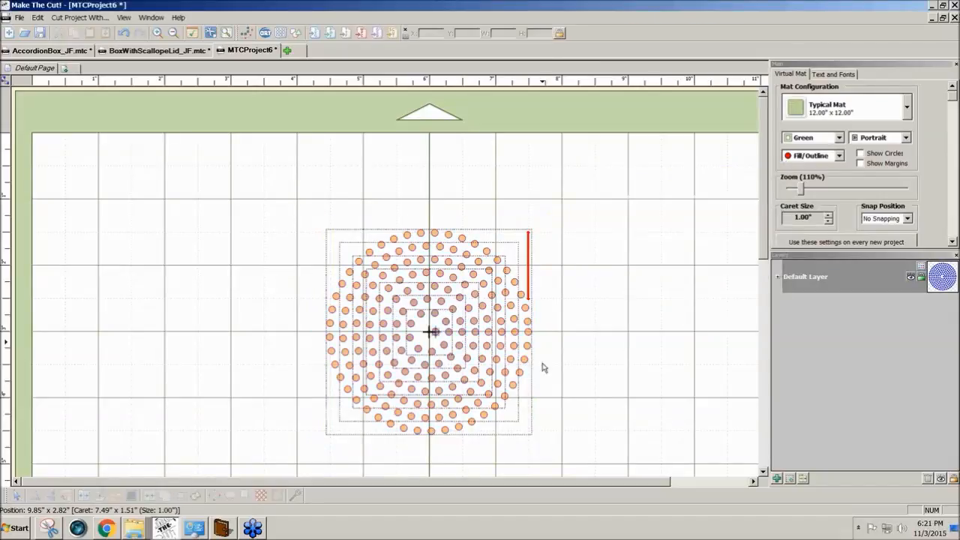
Step: Select all the rhinestone rings and split them into individual stones
left_click(460, 351)
left_click_drag(308, 205, 569, 466)
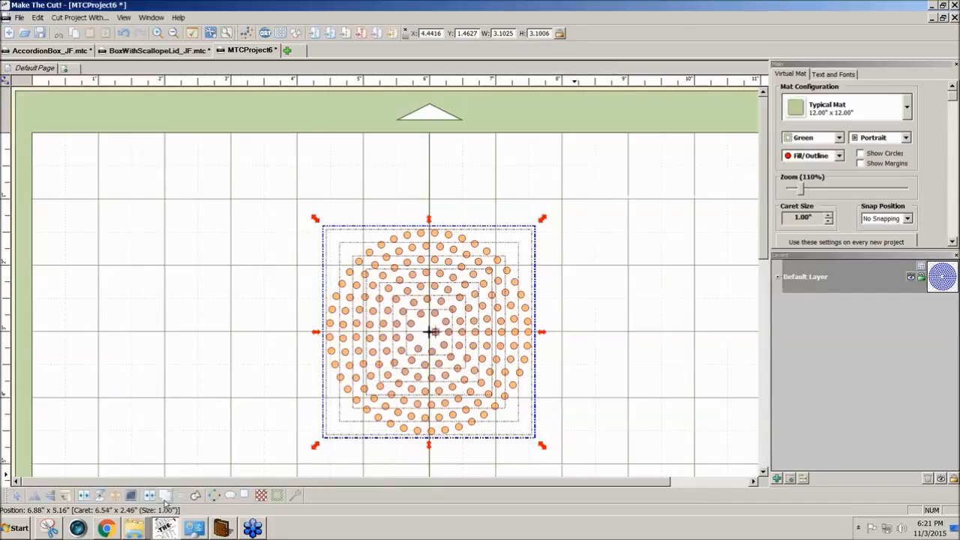
left_click(86, 499)
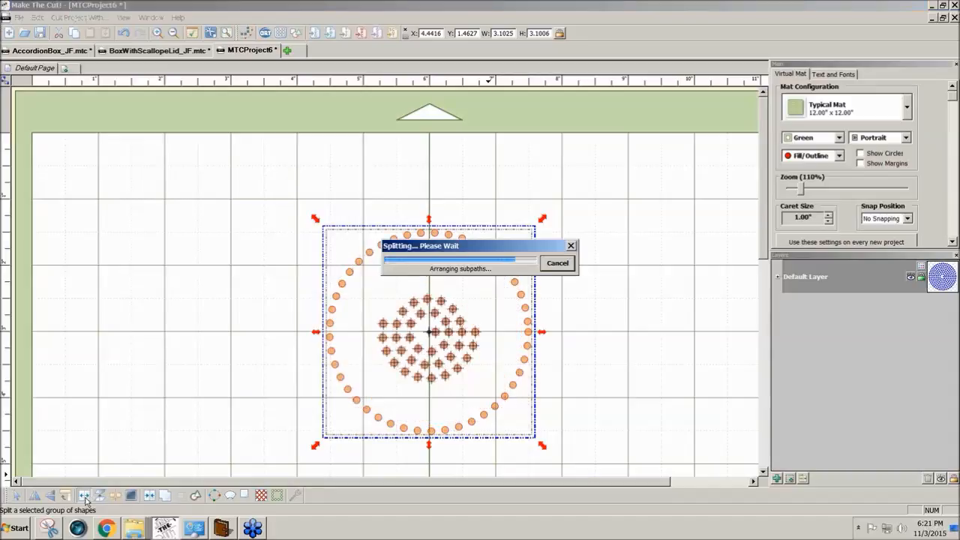
left_click(598, 437)
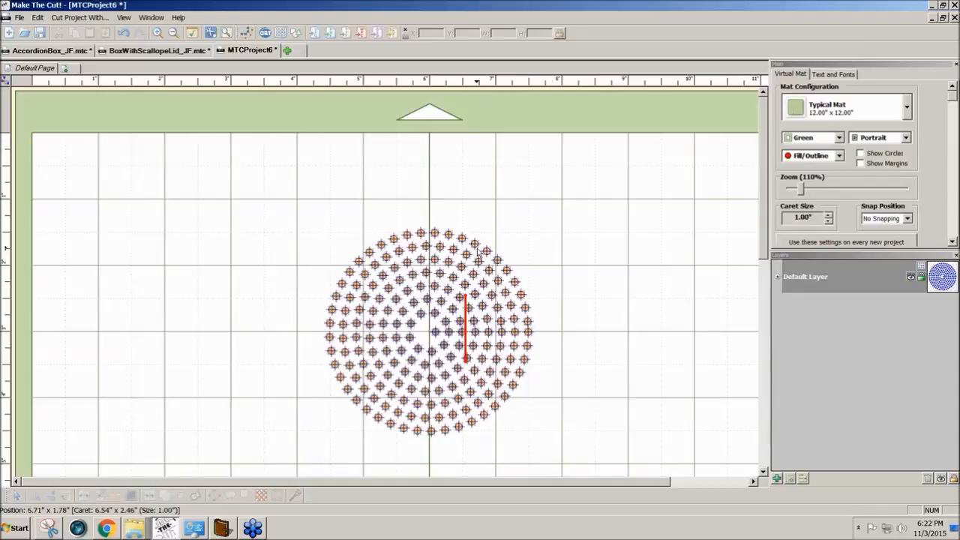
Step: Pull the innermost stone out to the blank area beside the rings and delete it
left_click(434, 333)
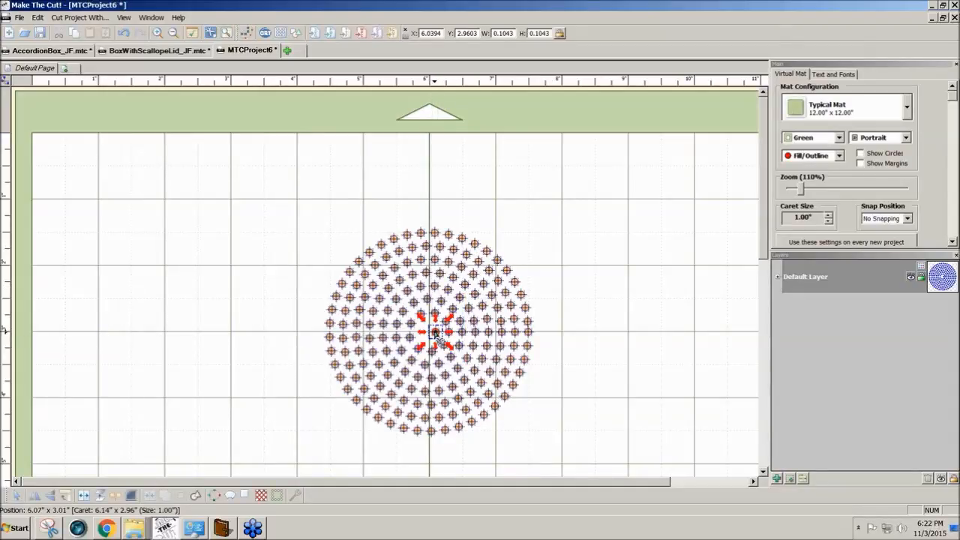
left_click_drag(437, 339, 591, 342)
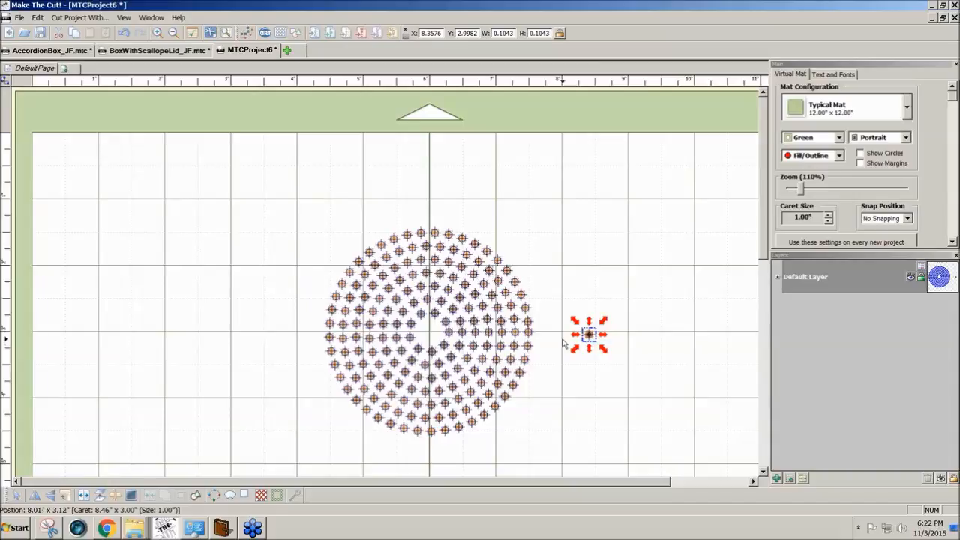
key("Delete")
Step: Undo the stone's deletion and move, the split and the rhinestone conversion
key("ctrl+z")
key("ctrl+z")
key("ctrl+z")
key("ctrl+z")
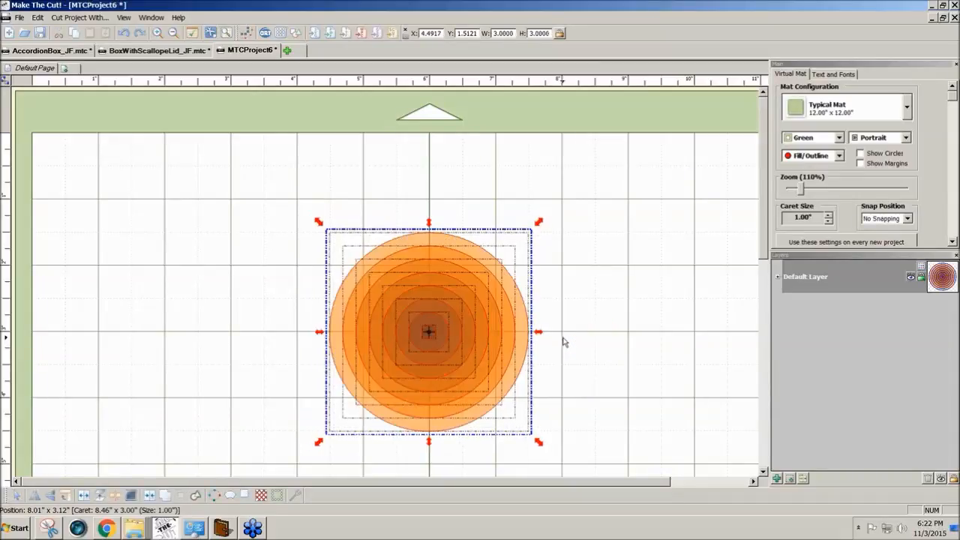
Step: Select all the nested circles, start the SS9 (PP20) rhinestone conversion again, and preview outline spacings of 0.0900" and 0.0833"
left_click_drag(302, 182, 584, 441)
left_click(273, 501)
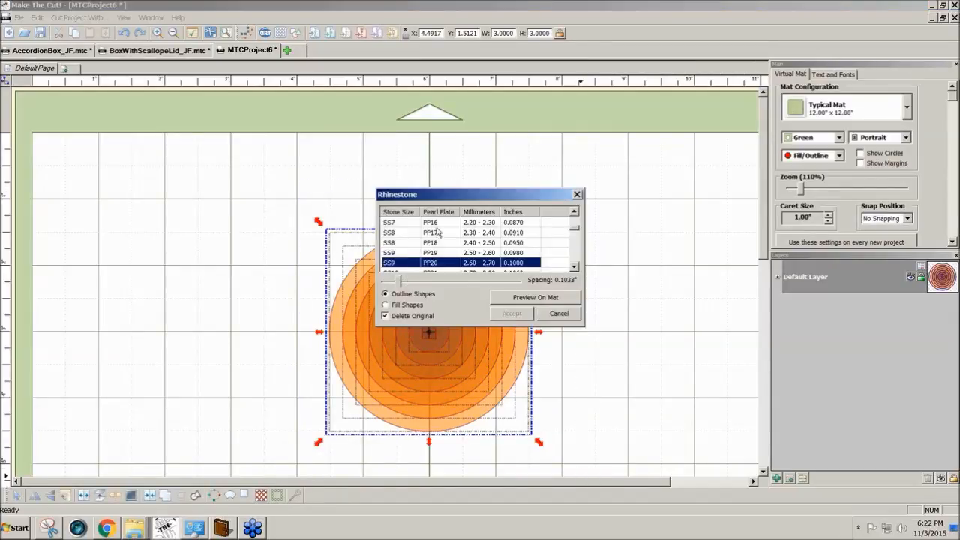
left_click_drag(447, 200, 595, 199)
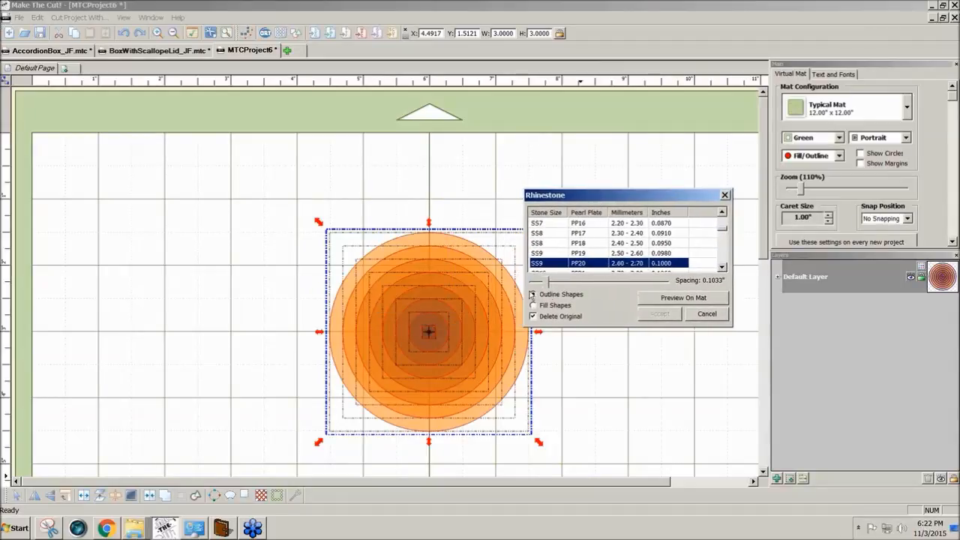
left_click(548, 282)
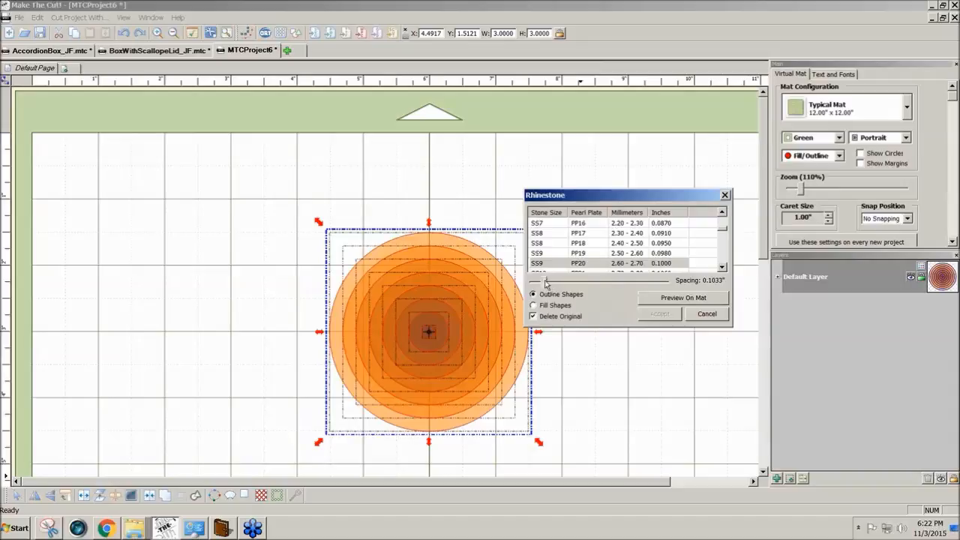
left_click(667, 299)
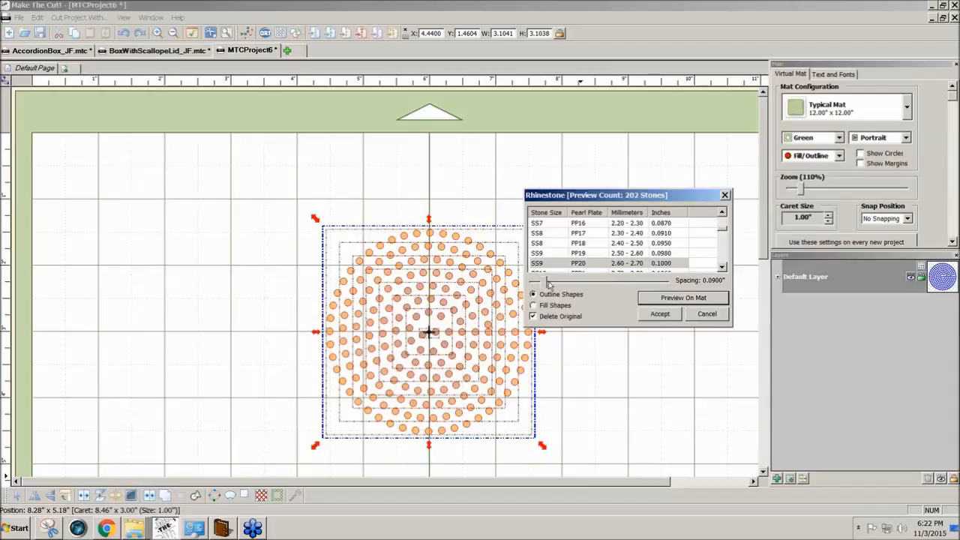
left_click_drag(546, 283, 544, 284)
left_click(649, 299)
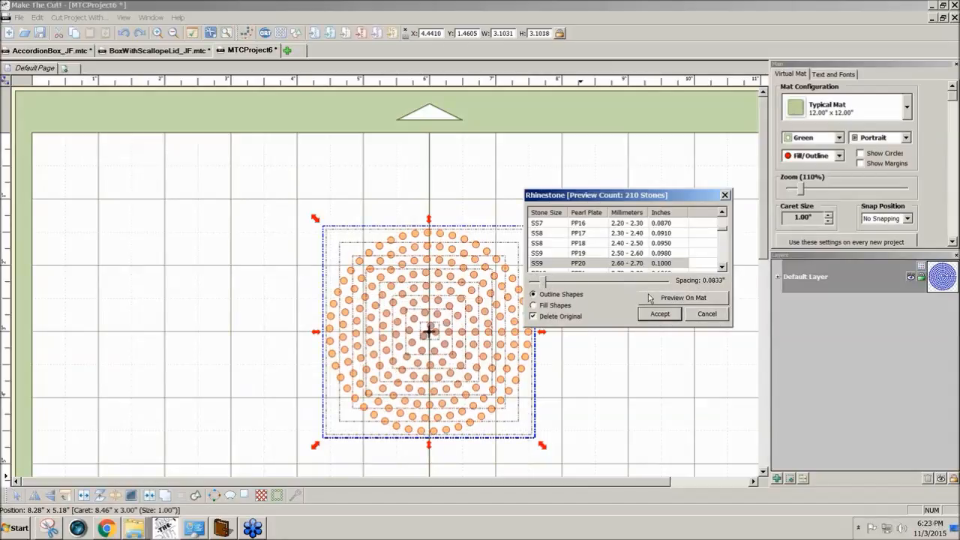
Step: Tighten the rhinestone spacing to 0.0667", 0.0633" and 0.0533", previewing each on the mat
left_click_drag(544, 285, 539, 285)
left_click(651, 299)
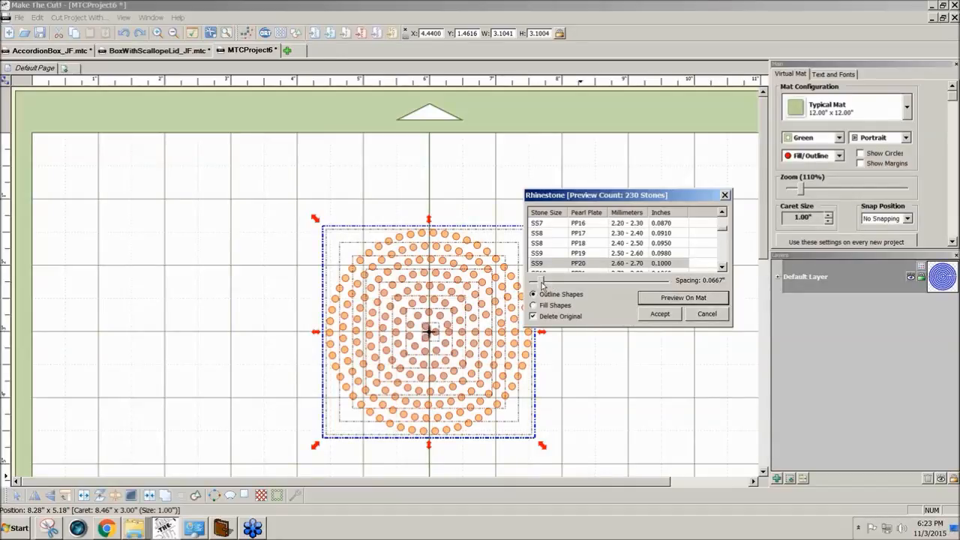
left_click_drag(542, 284, 541, 285)
left_click(699, 298)
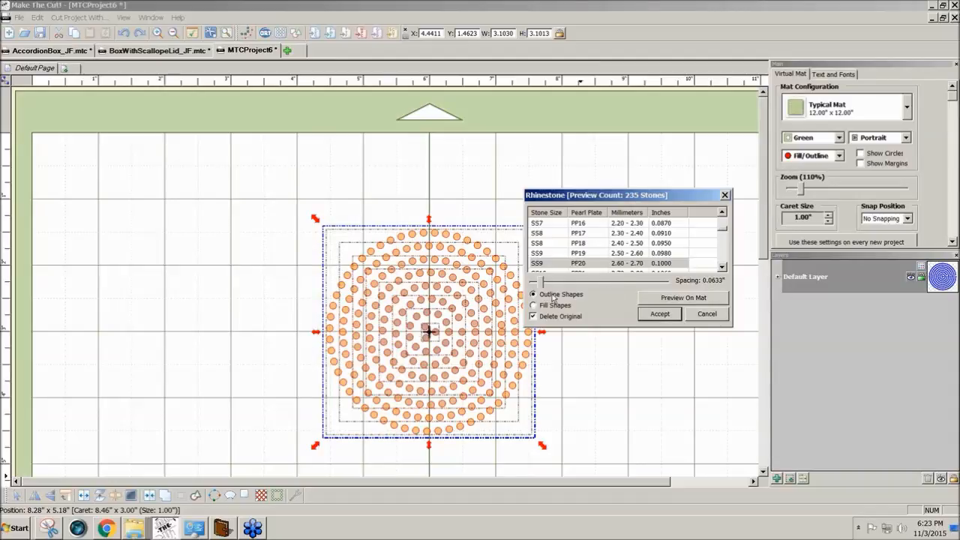
left_click_drag(543, 280, 540, 280)
left_click(672, 298)
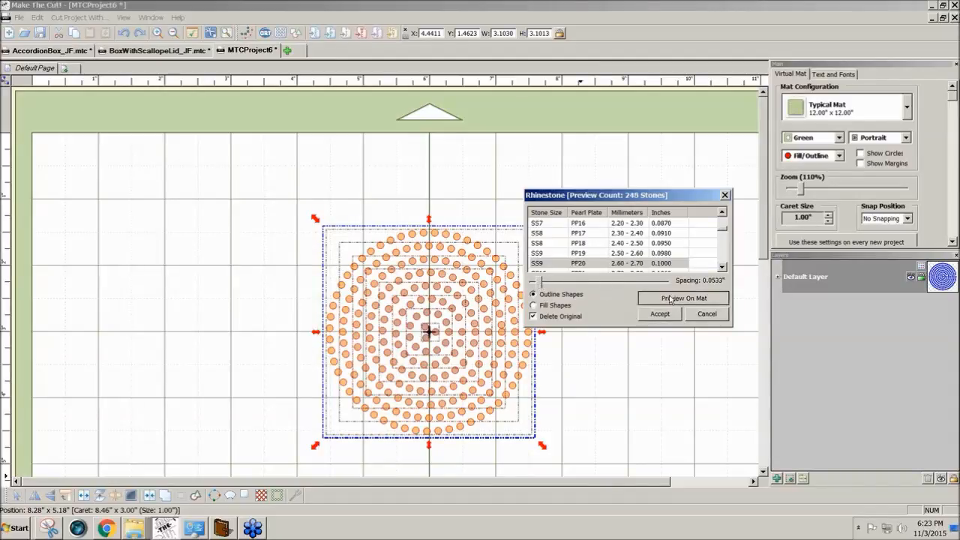
Step: Uncover the whole preview and try rhinestone spacings of 0.0500", 0.0467" and 0.0300" on the mat
left_click_drag(627, 200, 664, 190)
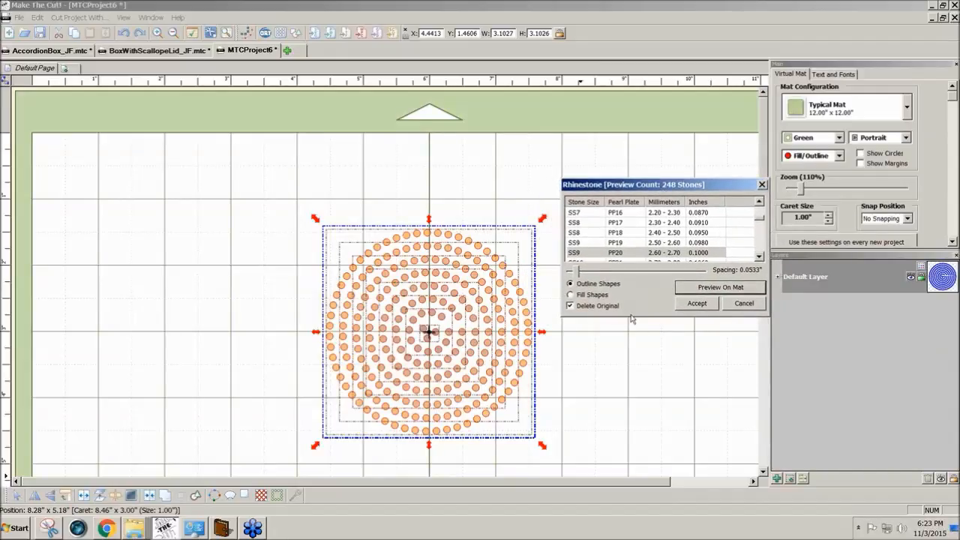
left_click_drag(581, 272, 577, 272)
left_click(695, 290)
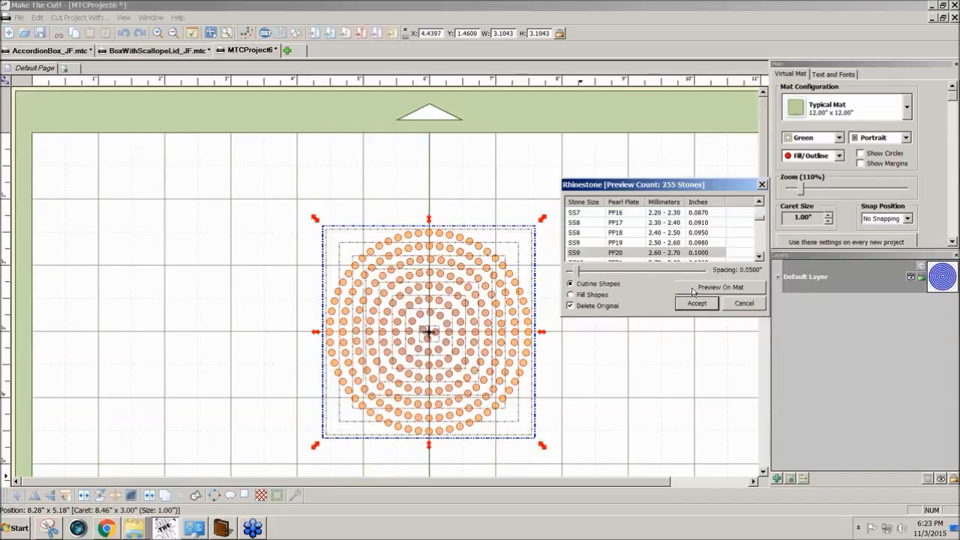
left_click_drag(578, 275, 574, 275)
left_click(699, 289)
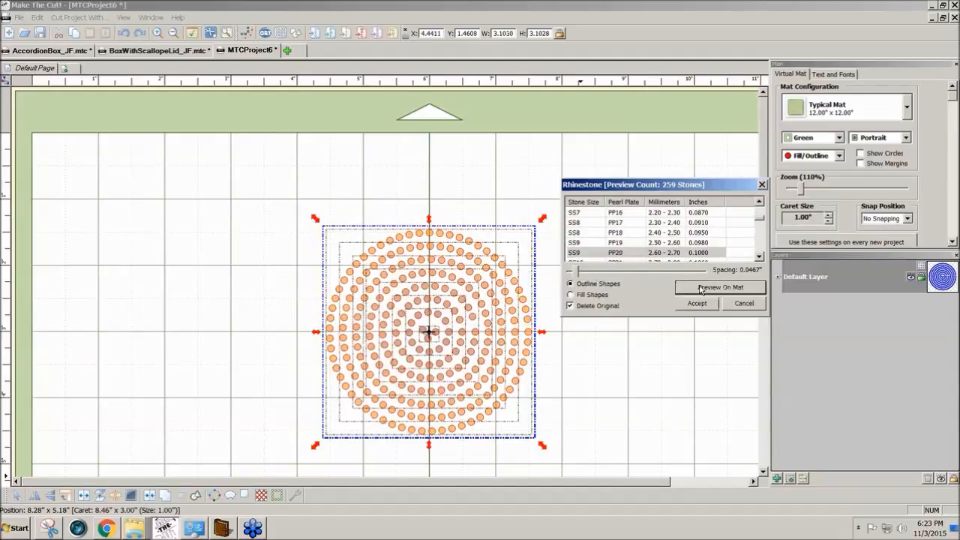
left_click_drag(576, 273, 573, 274)
left_click(712, 292)
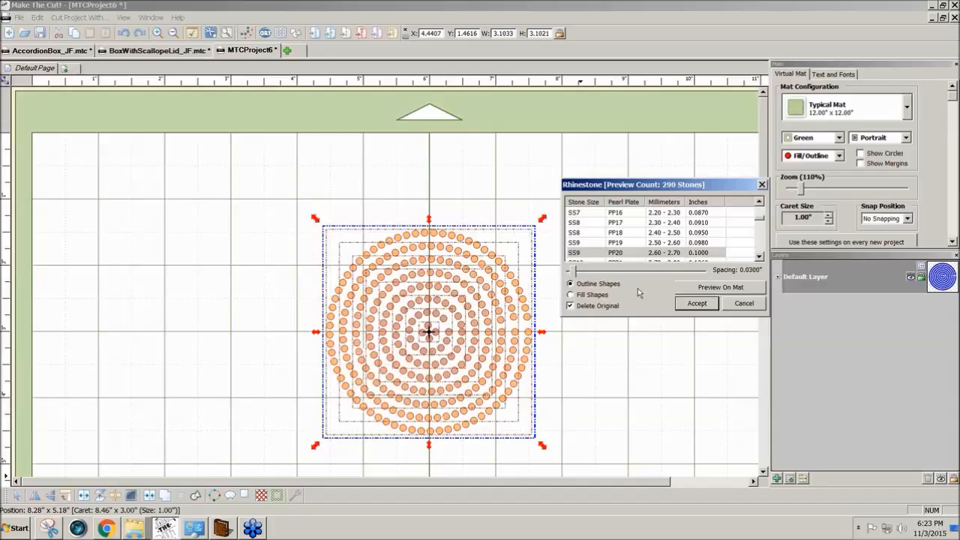
Step: Preview widely different rhinestone spacings of 0.6900", 0.4333", 0.2133" and 0.0033" on the circles
left_click_drag(573, 272, 664, 271)
left_click(711, 288)
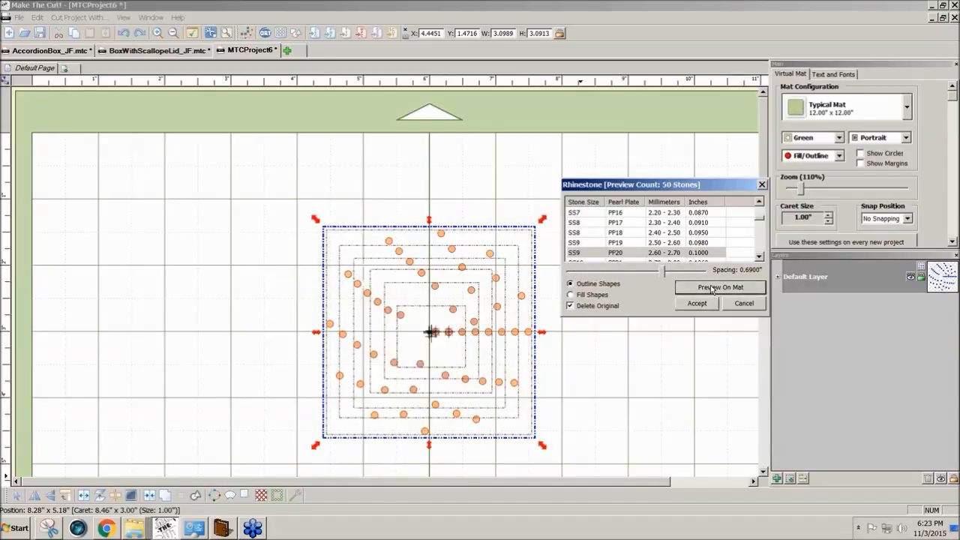
left_click_drag(663, 273, 629, 273)
left_click(720, 290)
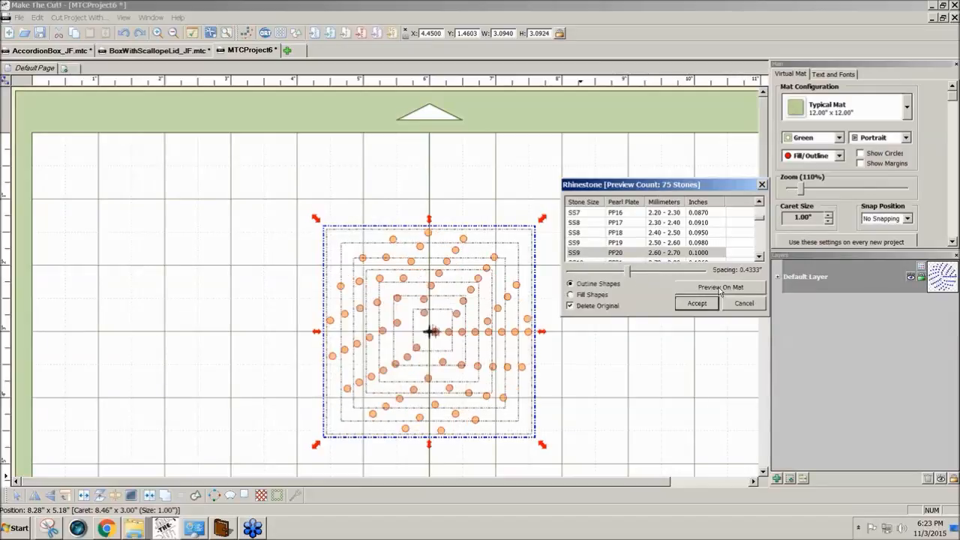
left_click_drag(628, 276, 597, 278)
left_click(687, 288)
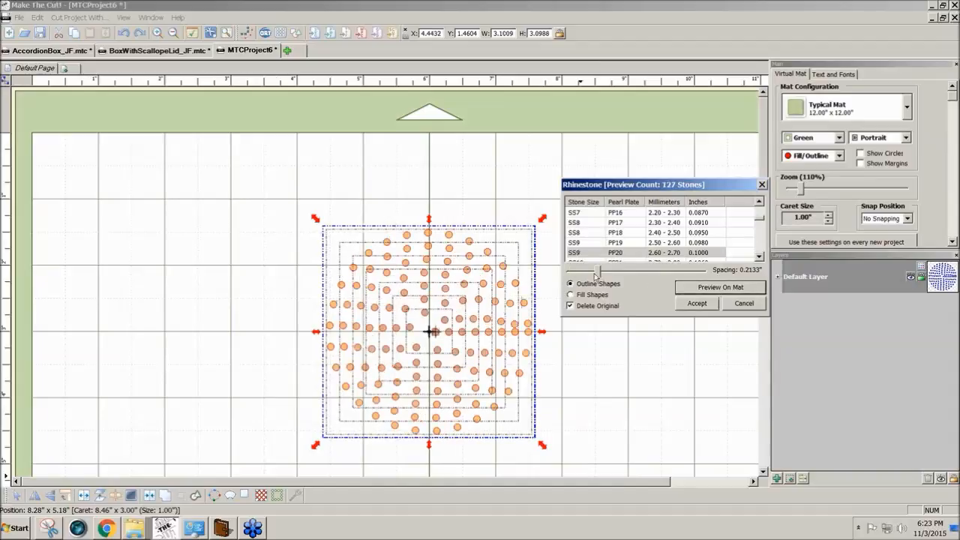
left_click_drag(598, 274, 569, 273)
left_click(715, 289)
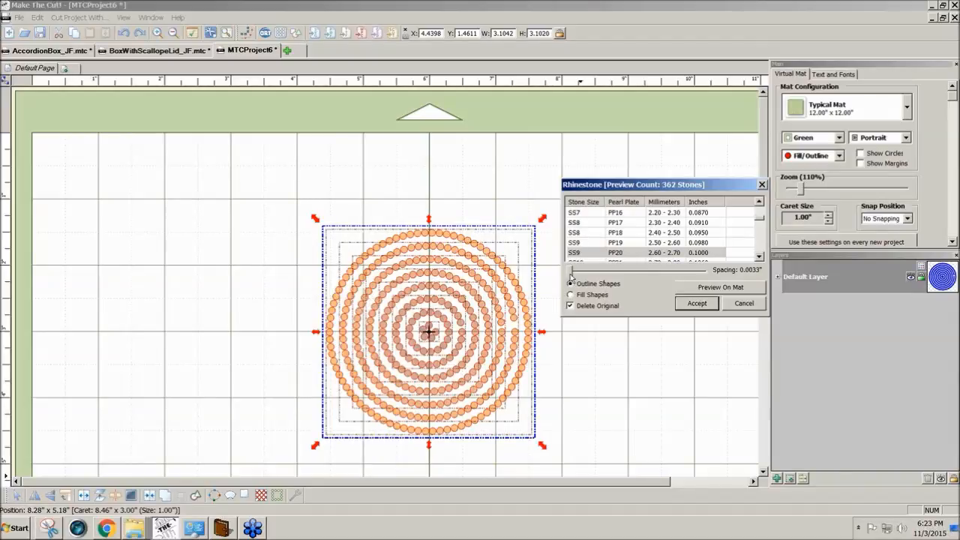
Step: Set the rhinestone spacing to 0.0533", preview it, and convert the circles to SS9 outline stones
left_click_drag(572, 275, 578, 274)
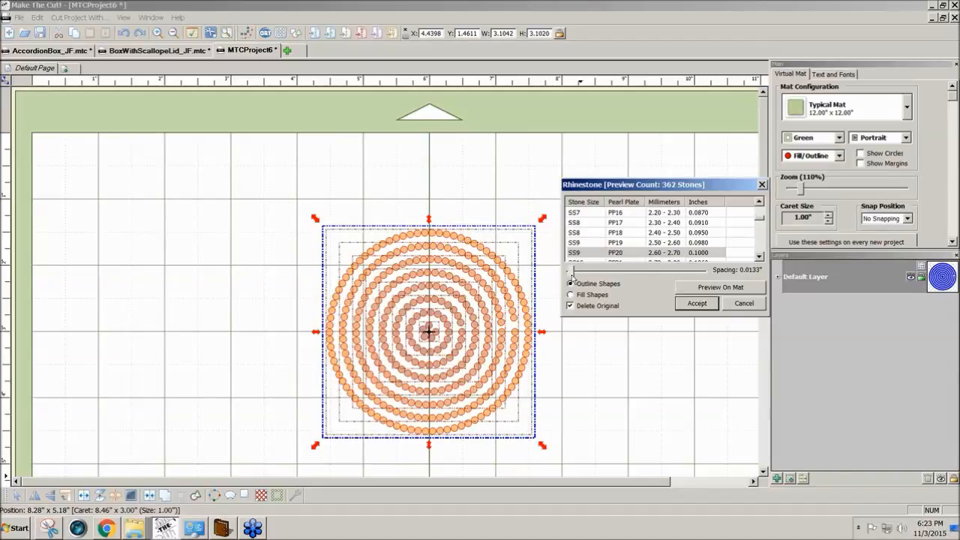
left_click(694, 291)
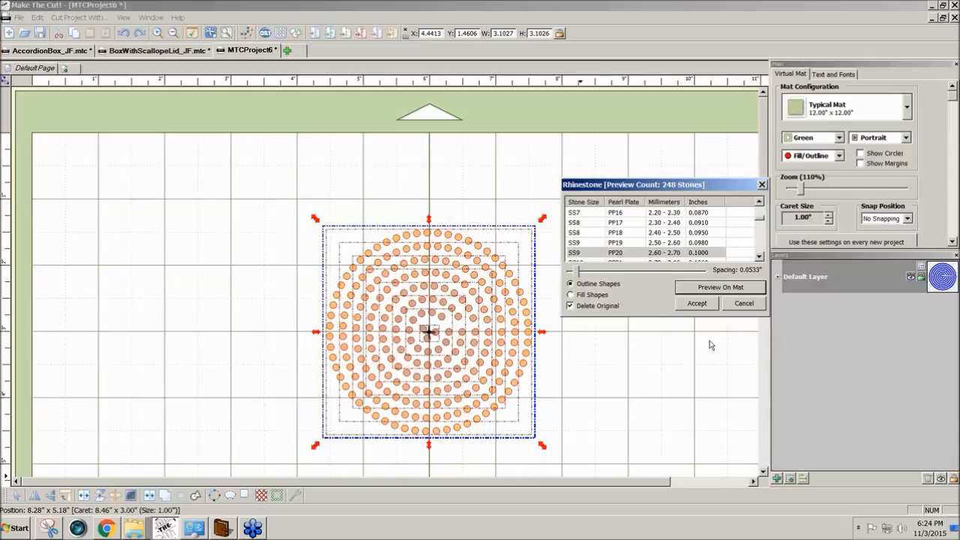
left_click(697, 304)
left_click(642, 274)
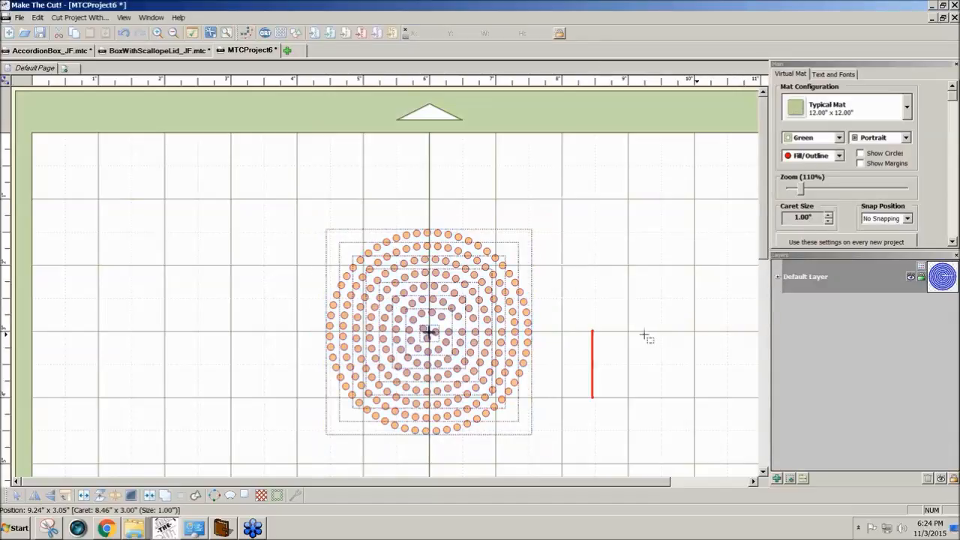
Step: Select all the new rhinestone rings and split them into individual stones
left_click_drag(248, 207, 640, 459)
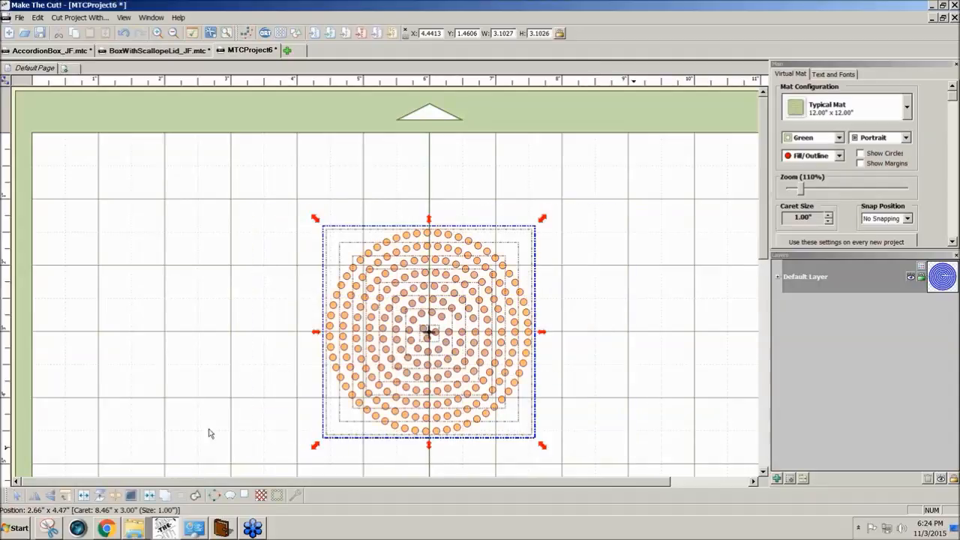
left_click(149, 495)
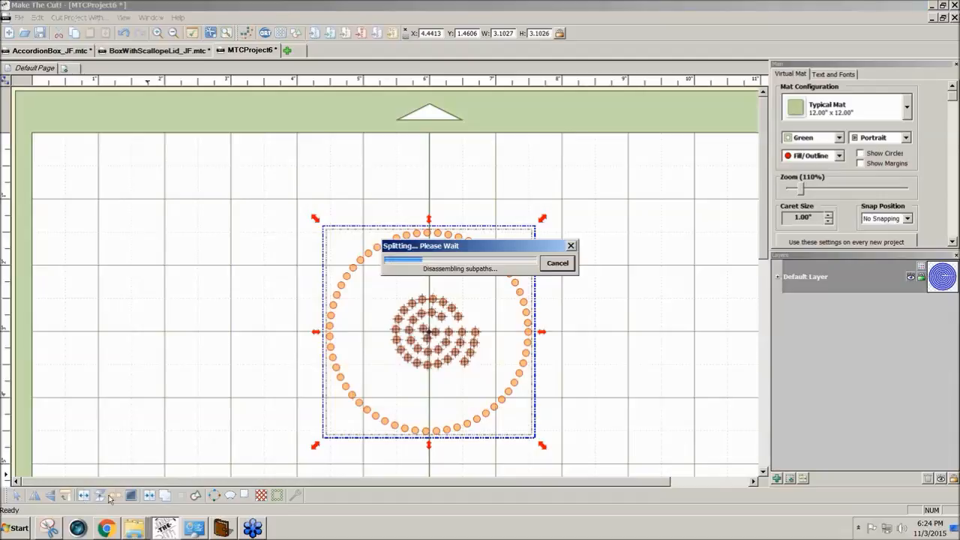
left_click(578, 407)
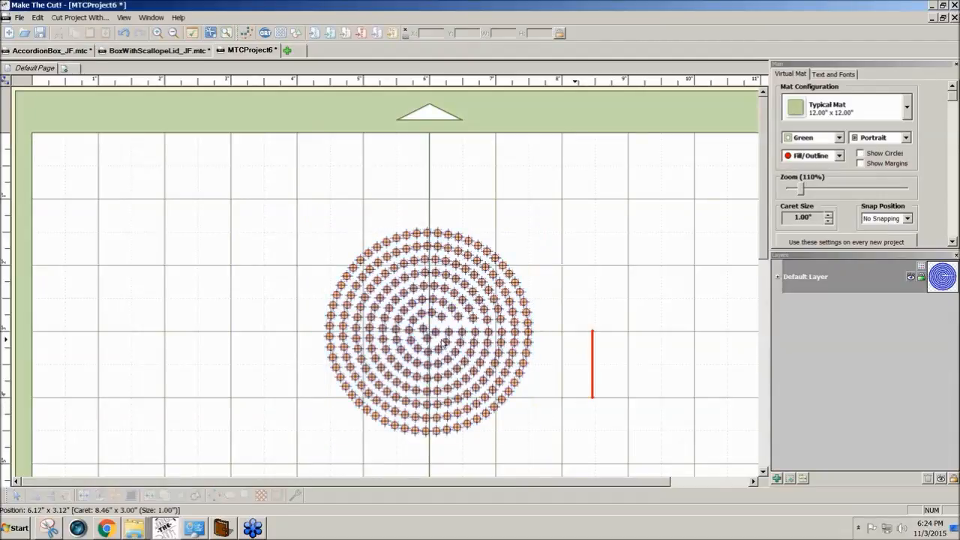
Step: Nudge individual stones near the pattern's centre to even out the spacing of the innermost rings
left_click(427, 328)
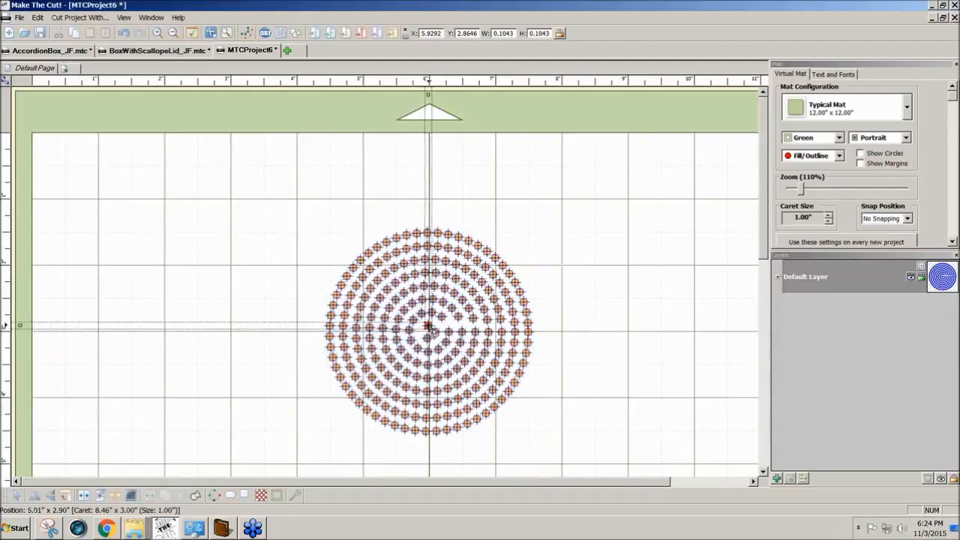
left_click_drag(429, 324, 428, 340)
left_click(591, 345)
left_click(575, 334)
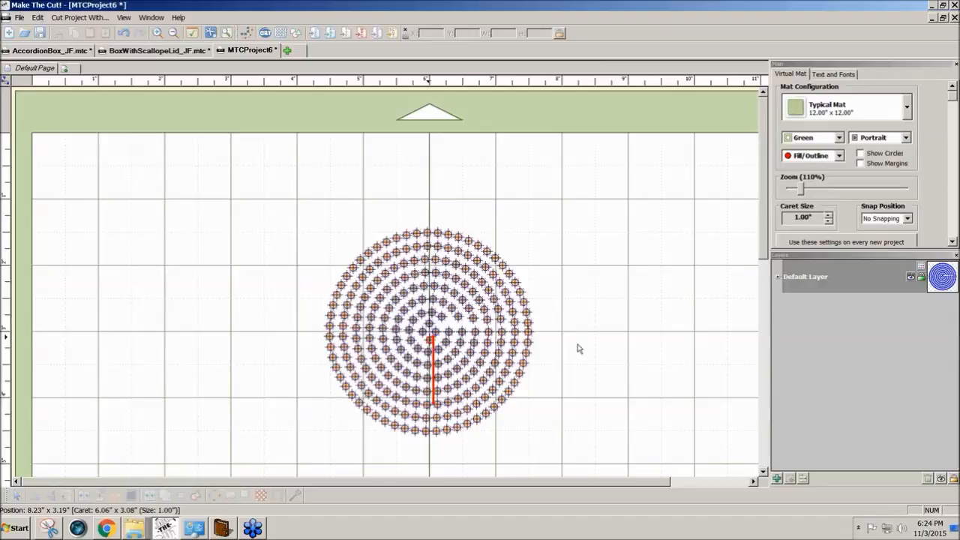
left_click(611, 339)
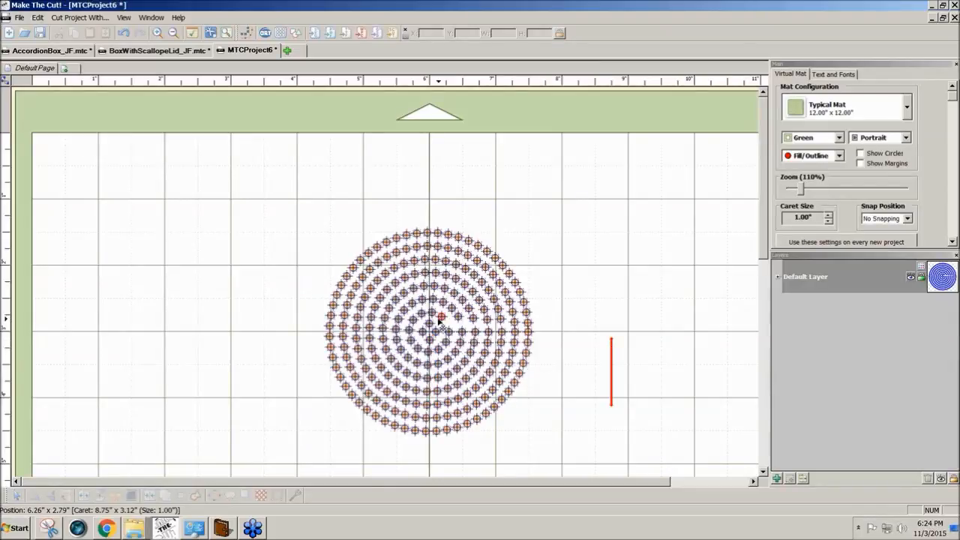
left_click_drag(441, 317, 450, 323)
left_click(450, 321)
Step: Delete all the rhinestones and add a Hexagon (Polygons) basic shape, found by searching for "hex"
left_click_drag(257, 197, 527, 457)
key("Delete")
left_click(297, 33)
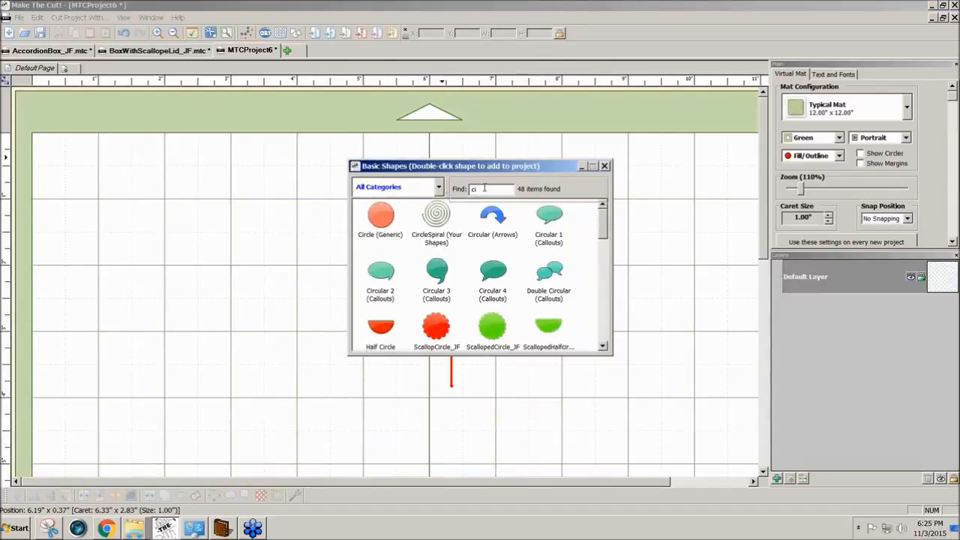
type("he")
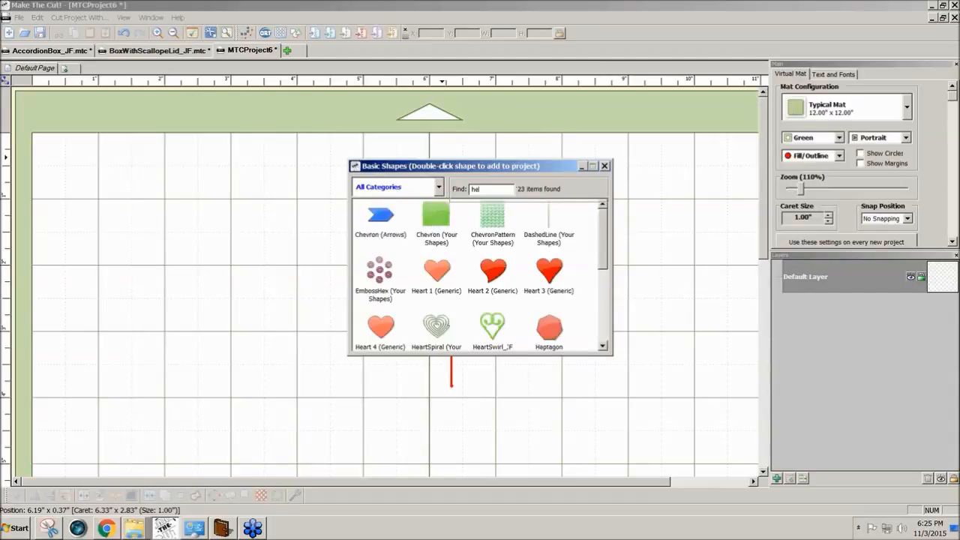
type("x")
double_click(499, 223)
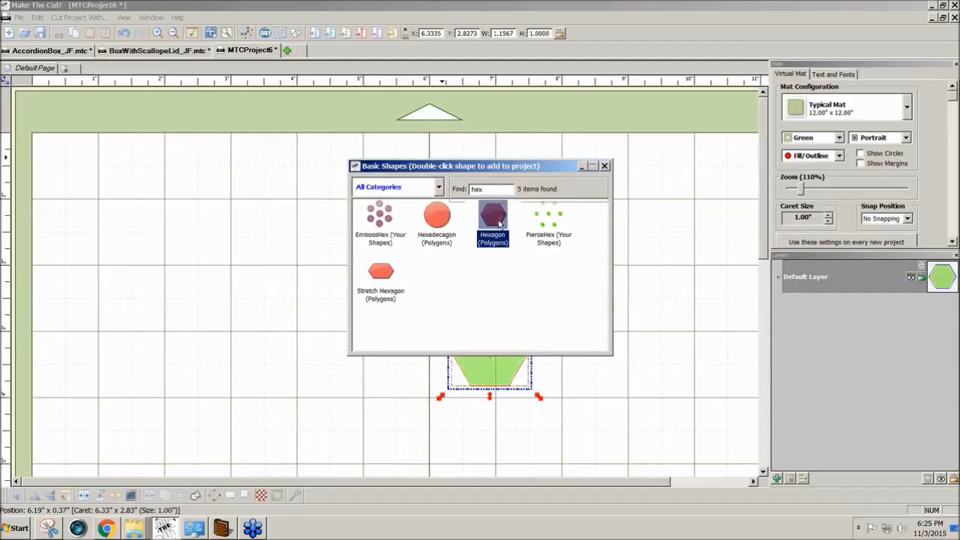
left_click(605, 166)
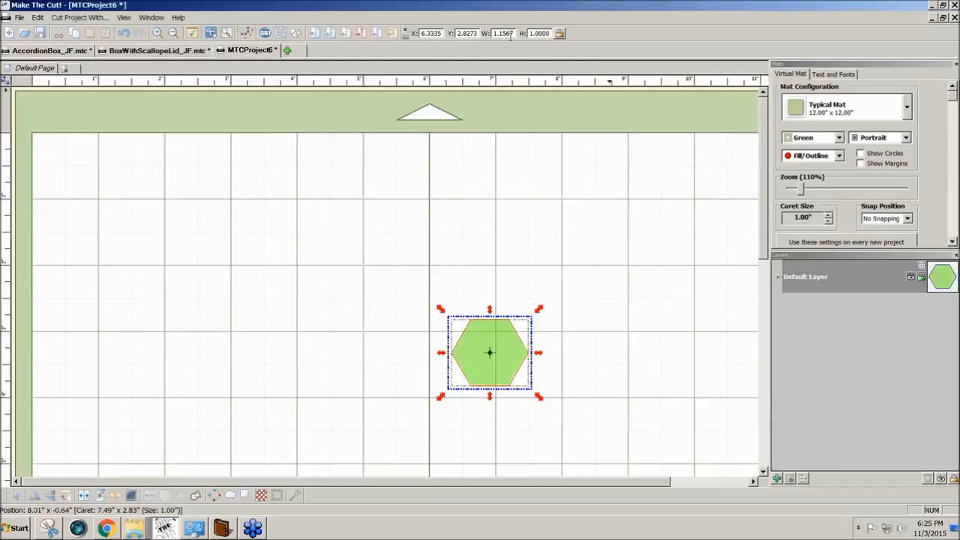
Step: Set the hexagon's width to 3 inches and move it onto the mat's vertical centre line, at about X 4.50, Y 1.71
left_click_drag(511, 33, 460, 33)
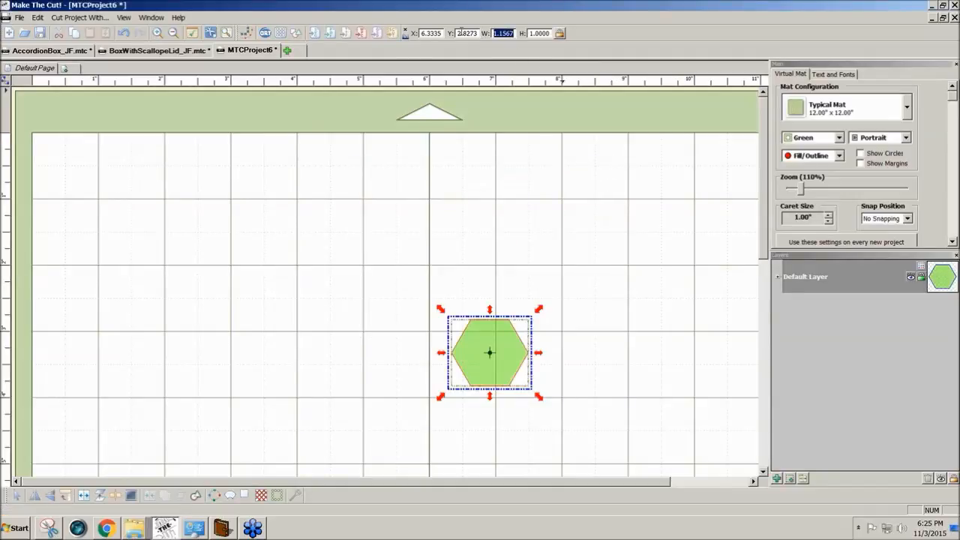
type("3")
key("Return")
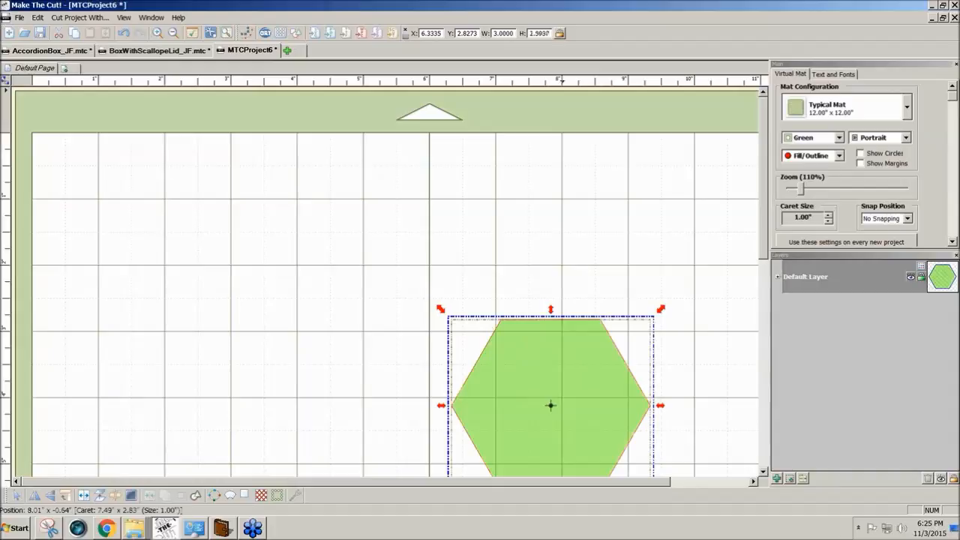
left_click_drag(548, 380, 426, 306)
left_click(602, 306)
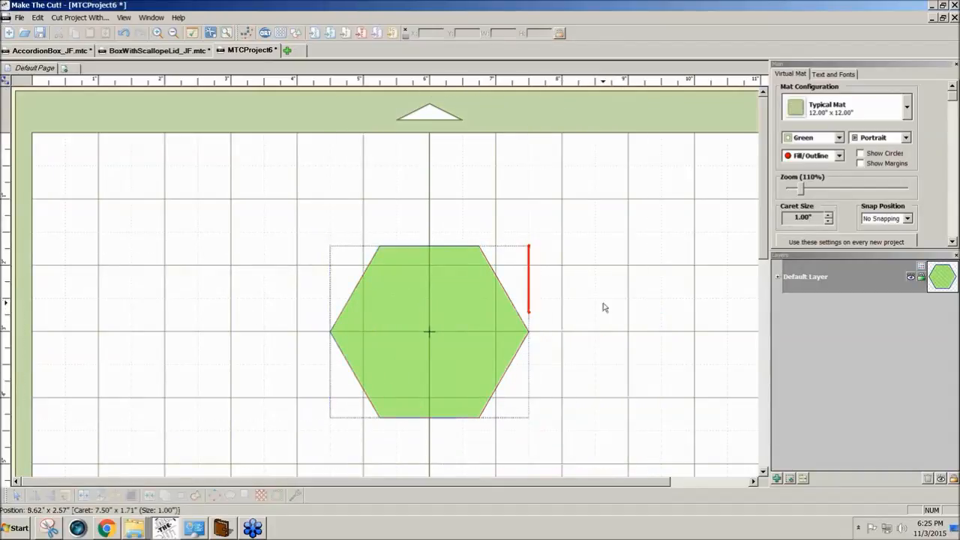
Step: Preview a nested duplication of the hexagon with a count of 7 and a -.2 inch gap, scaled by width
left_click(460, 315)
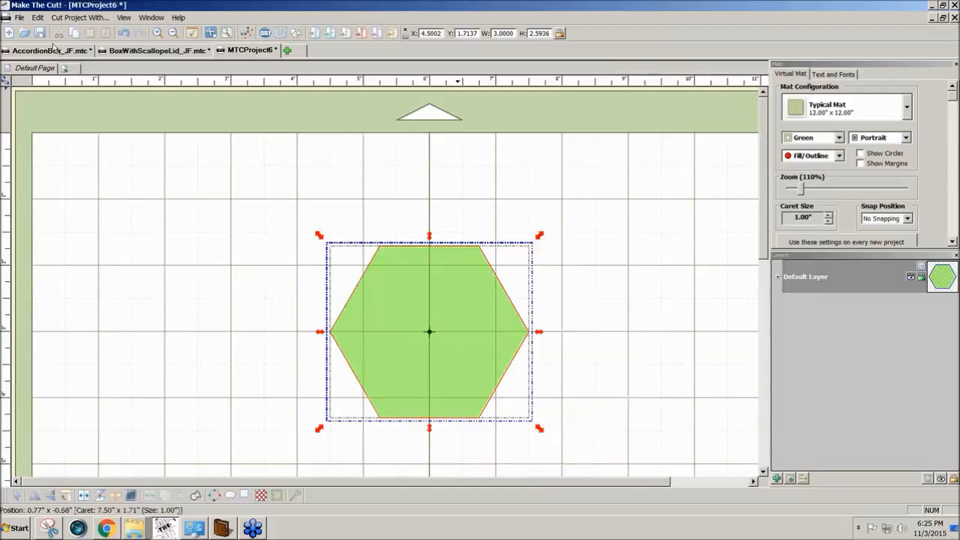
left_click(37, 18)
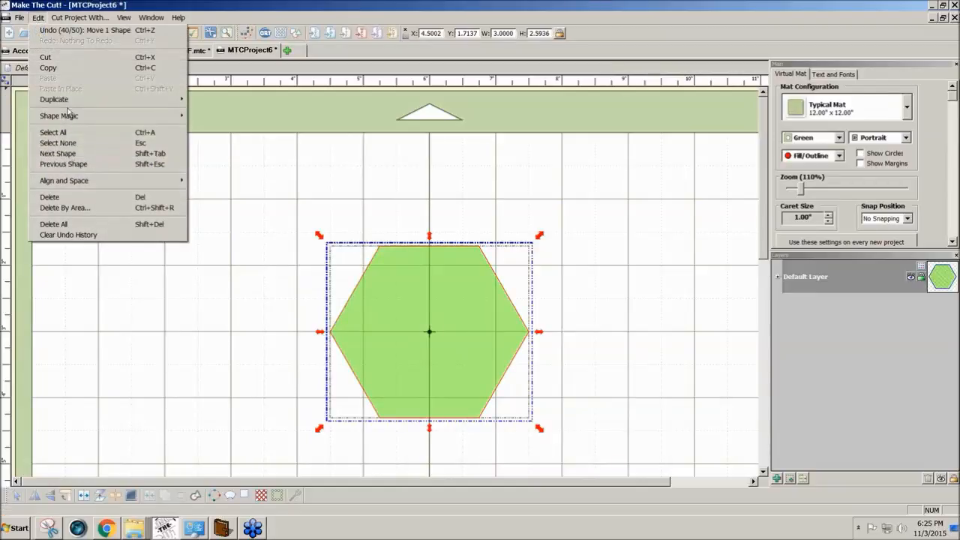
mouse_move(68, 99)
left_click(225, 112)
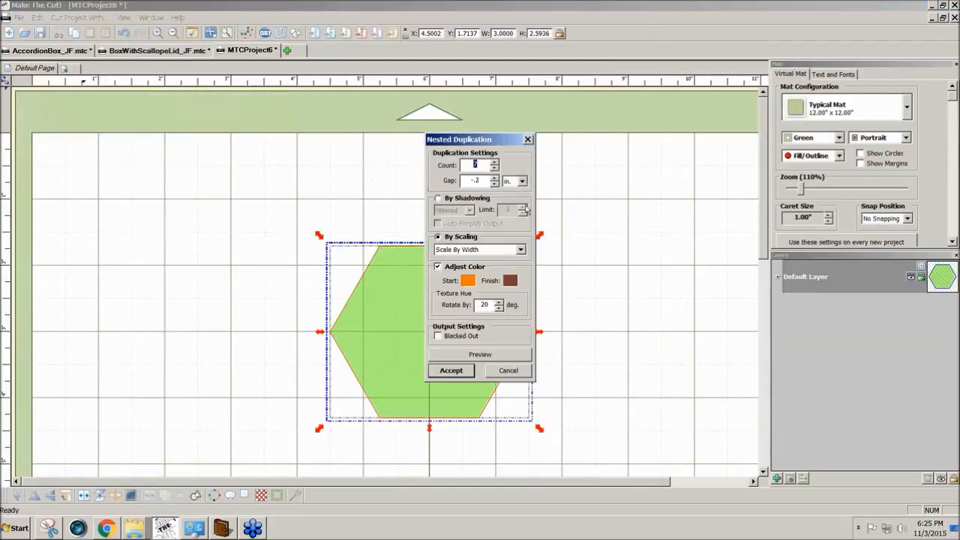
left_click_drag(509, 146, 637, 161)
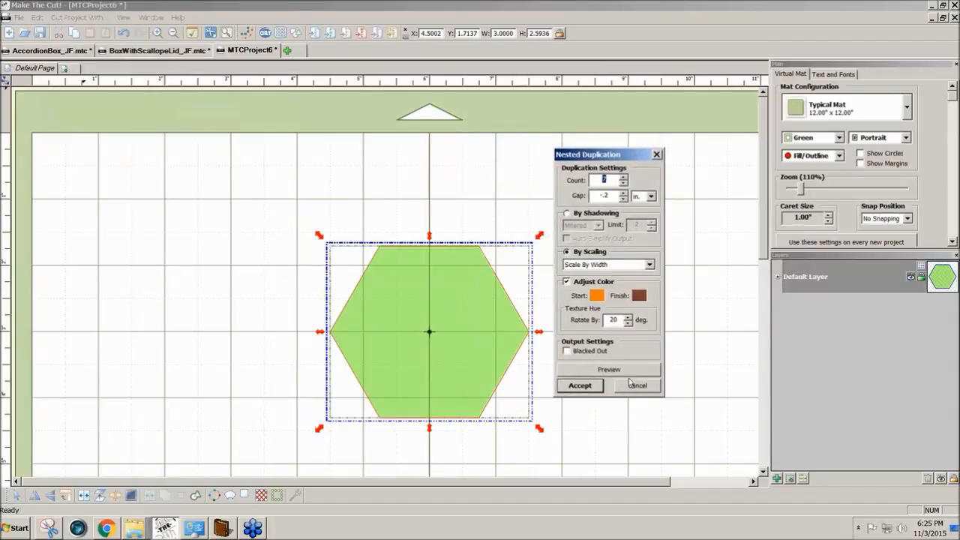
left_click(630, 370)
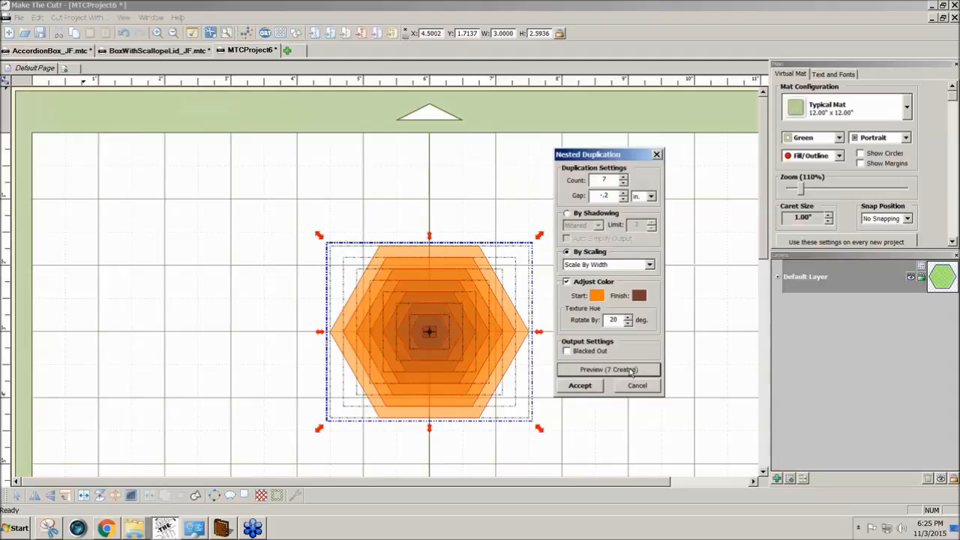
Step: Preview the nested hexagons with a count of 6, return the count to 7 and accept the duplication
left_click(623, 177)
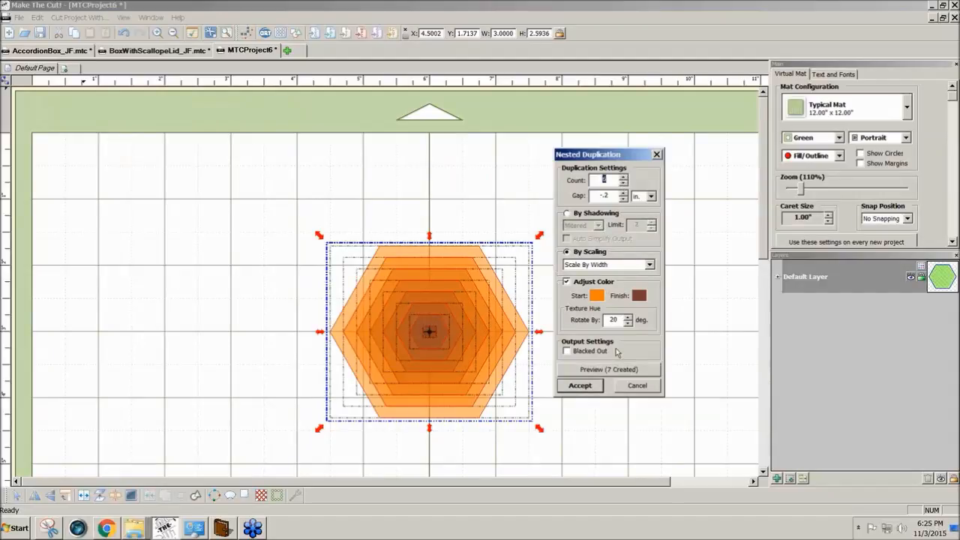
type("6")
left_click(614, 369)
left_click(623, 178)
left_click(606, 369)
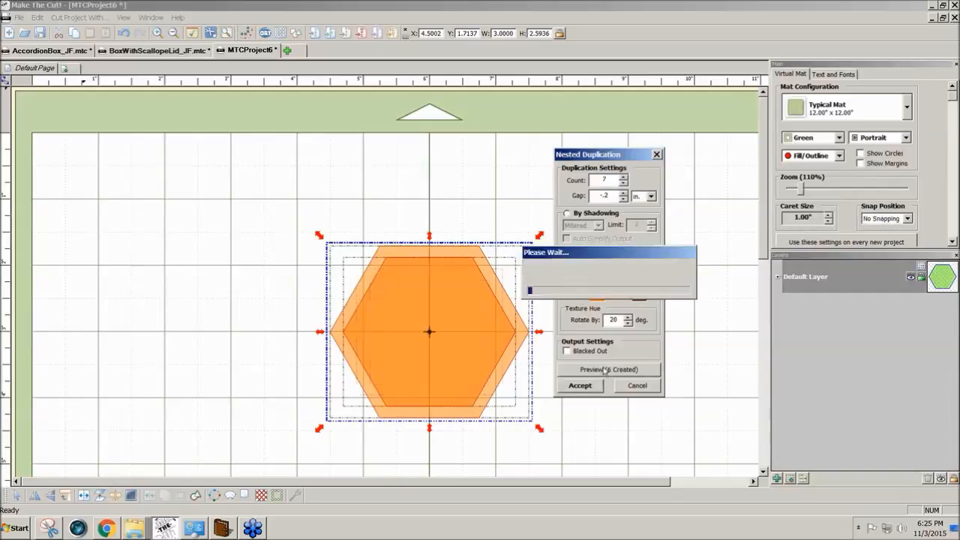
left_click(577, 387)
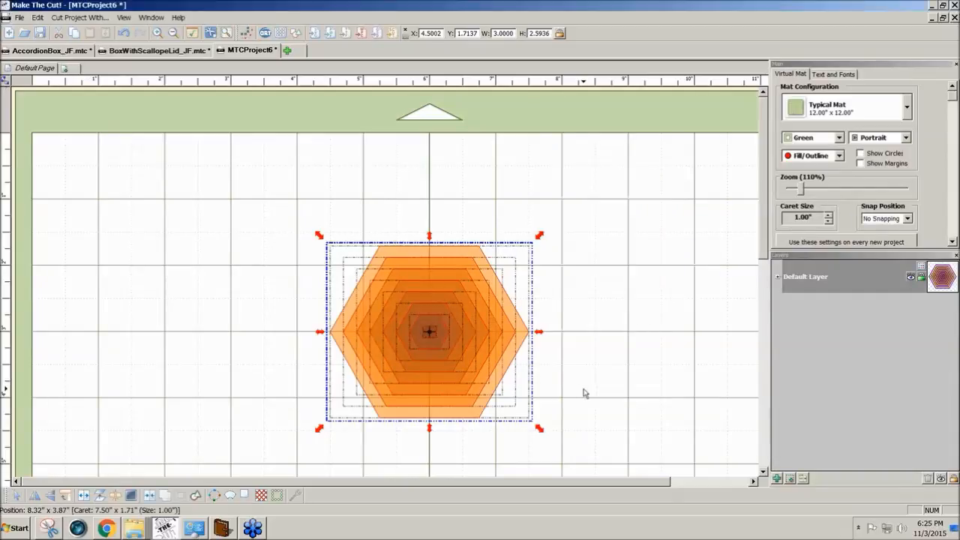
Step: Convert all the nested hexagons to SS9 (0.1000") outline rhinestones with 0.1000" spacing, deleting the original shapes
left_click(564, 393)
left_click_drag(269, 200, 593, 510)
left_click(278, 495)
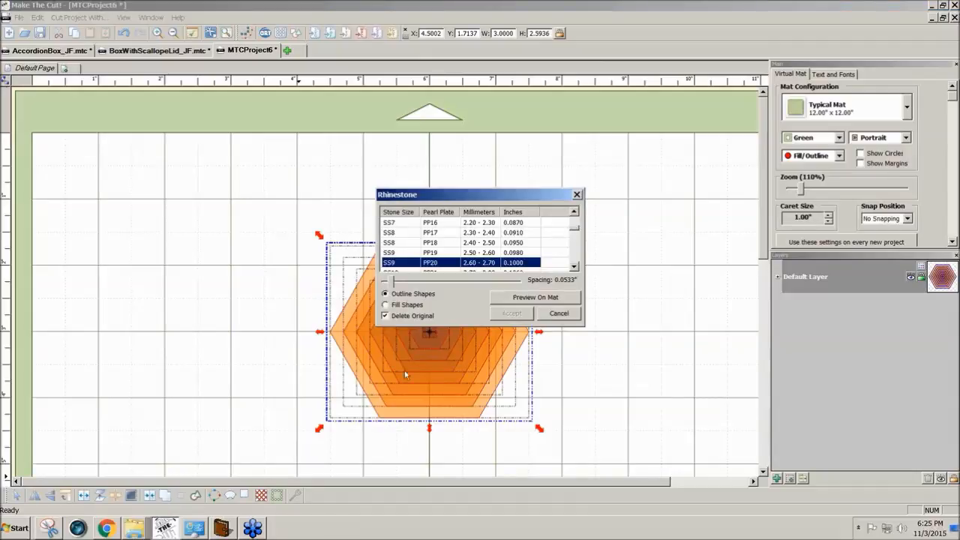
left_click_drag(465, 201, 562, 127)
left_click_drag(491, 205, 495, 208)
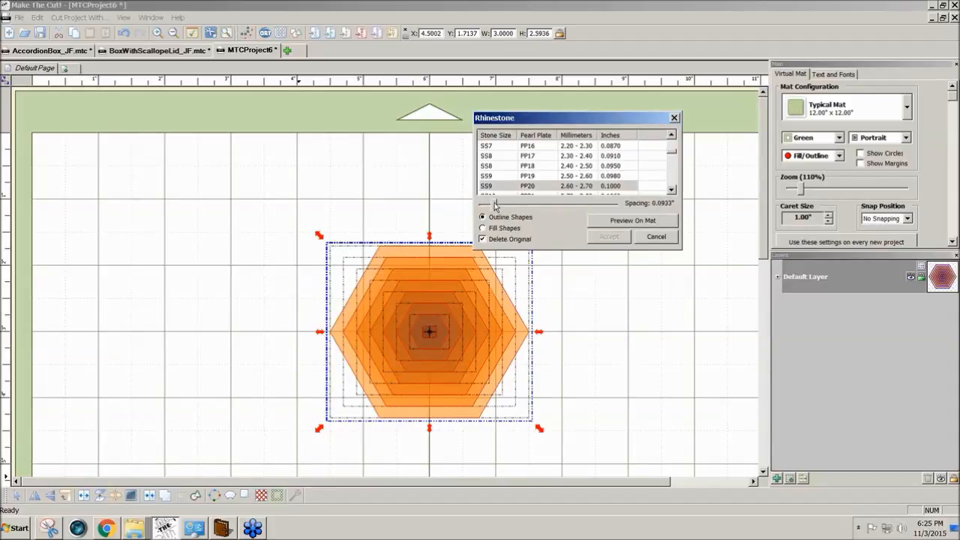
left_click_drag(496, 208, 518, 207)
left_click(611, 224)
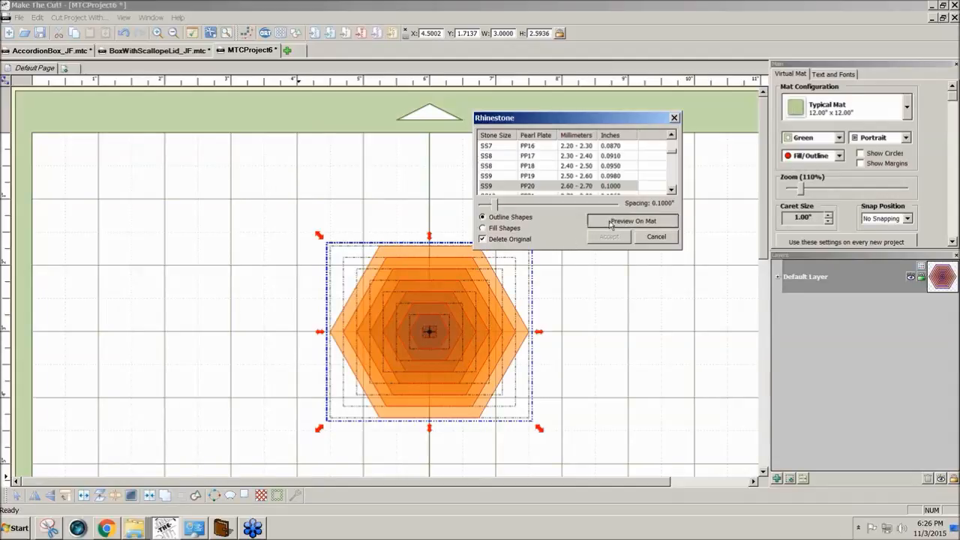
left_click_drag(594, 120, 648, 128)
left_click(664, 246)
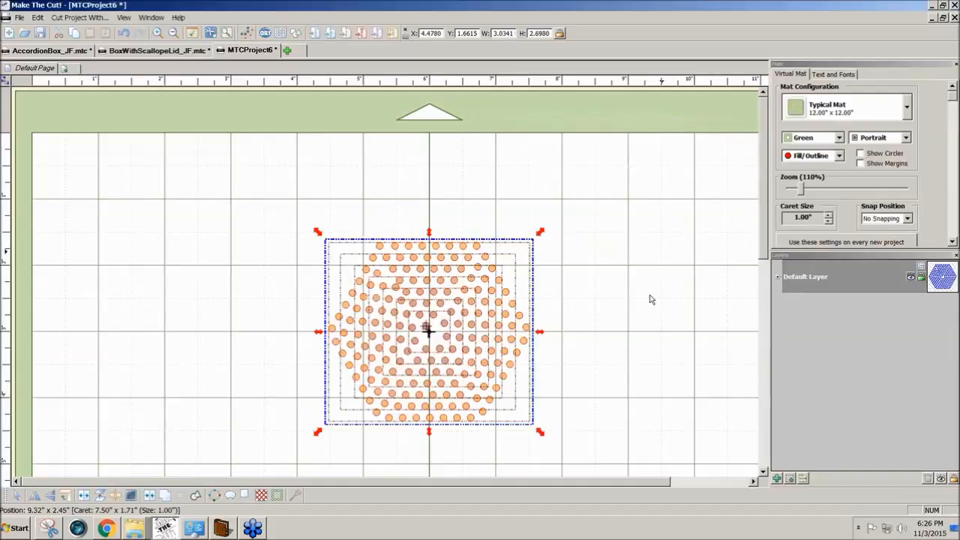
Step: Select the whole hexagon rhinestone pattern and split it into individual stones
left_click(653, 302)
left_click_drag(296, 226, 542, 442)
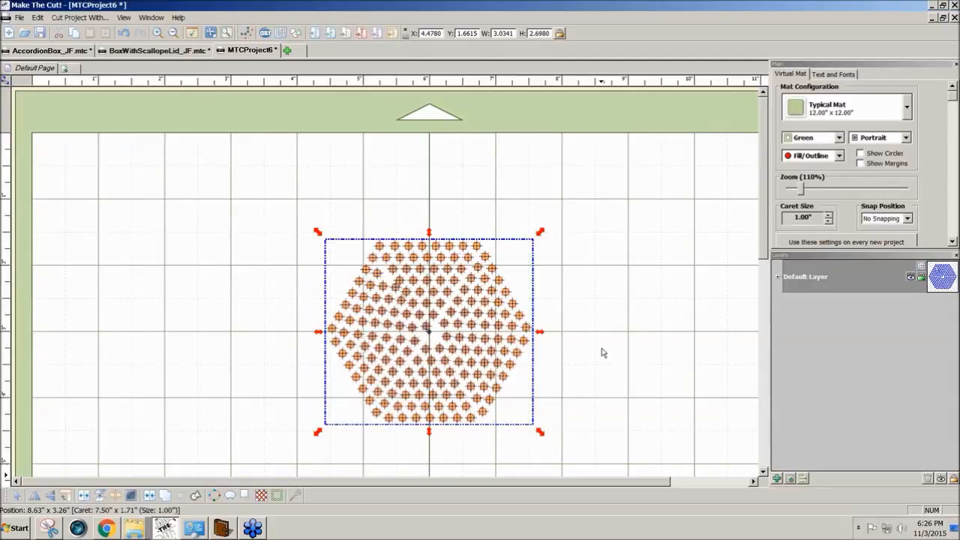
left_click(548, 357)
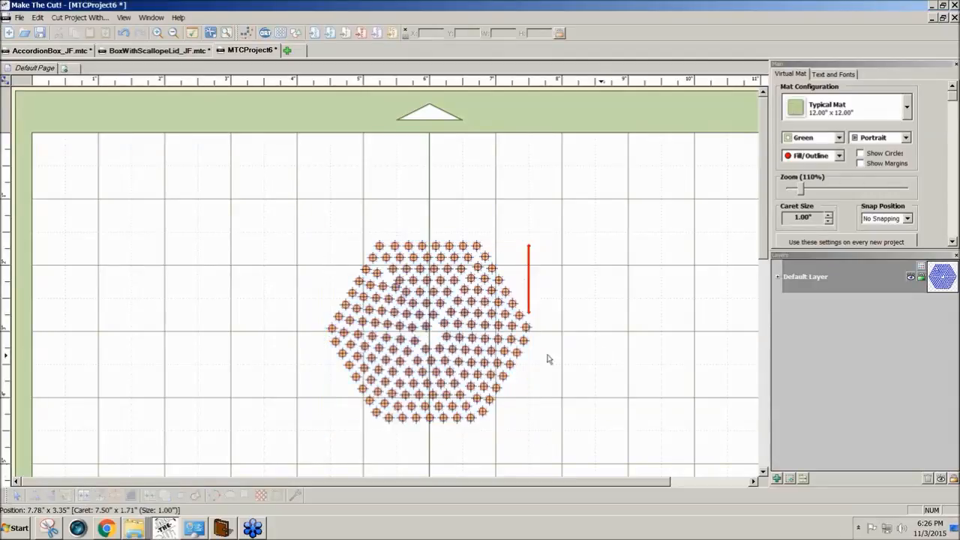
Step: Nudge the crowded stones at the hexagon pattern's centre and in its upper-left part to even out the spacing
left_click(427, 330)
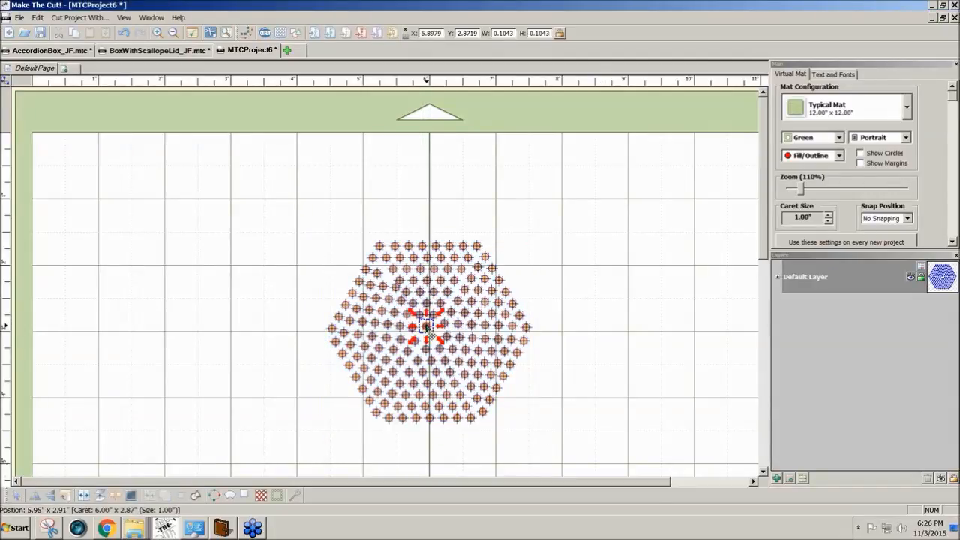
mouse_move(431, 334)
left_mouse_down()
mouse_move(446, 343)
mouse_move(432, 337)
left_mouse_up()
left_click(551, 346)
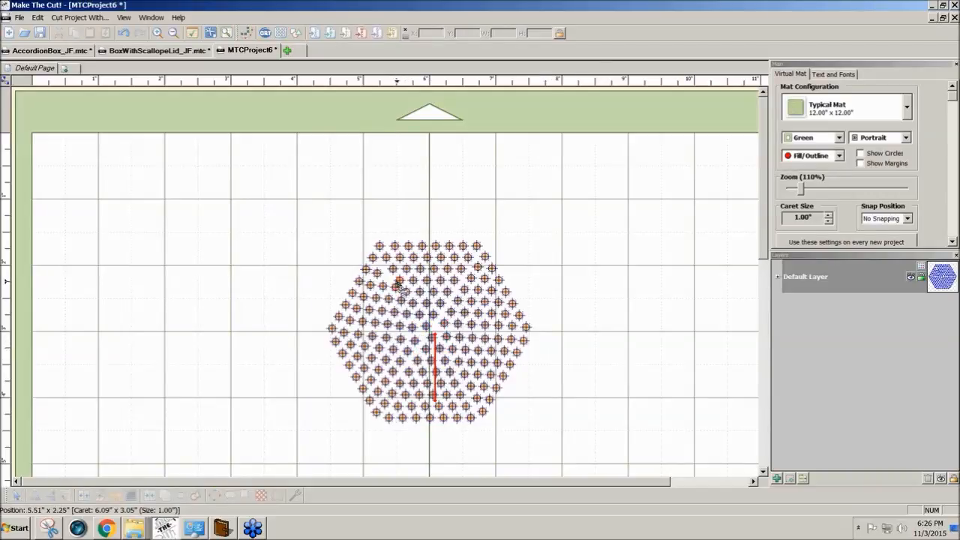
left_click_drag(399, 280, 401, 281)
left_click(545, 307)
left_click(402, 281)
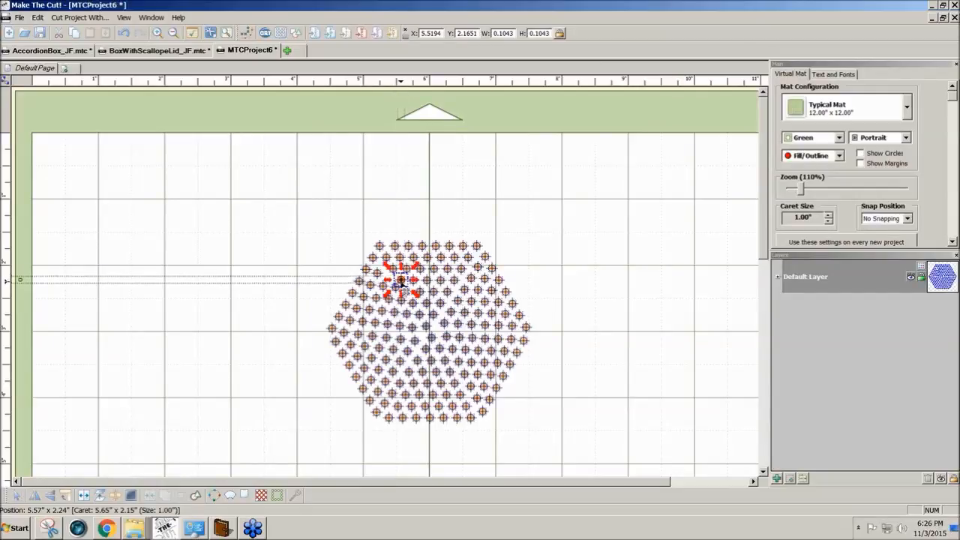
left_click(577, 302)
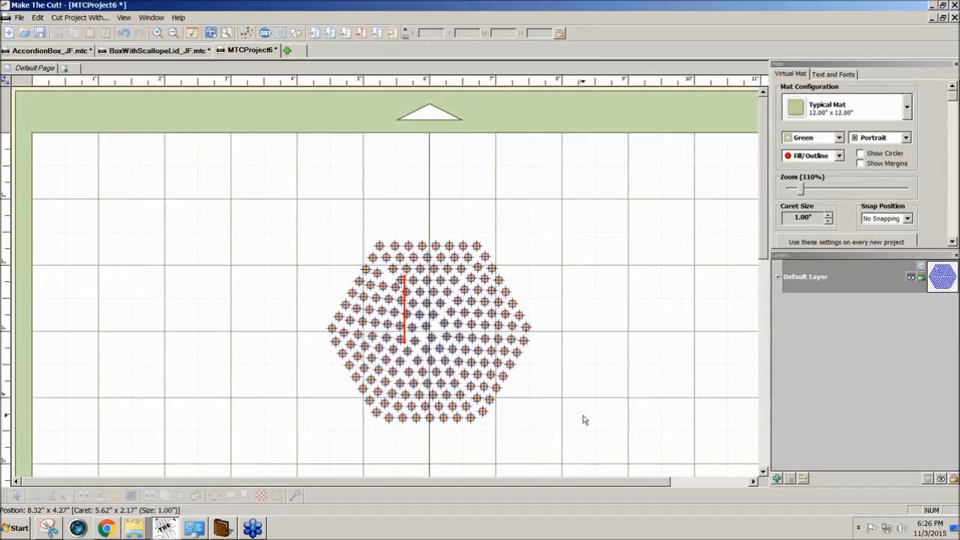
Step: Delete all the hexagon rhinestones and add a Heart 3 (Generic) basic shape, found by searching for "he"
left_click_drag(583, 439, 270, 196)
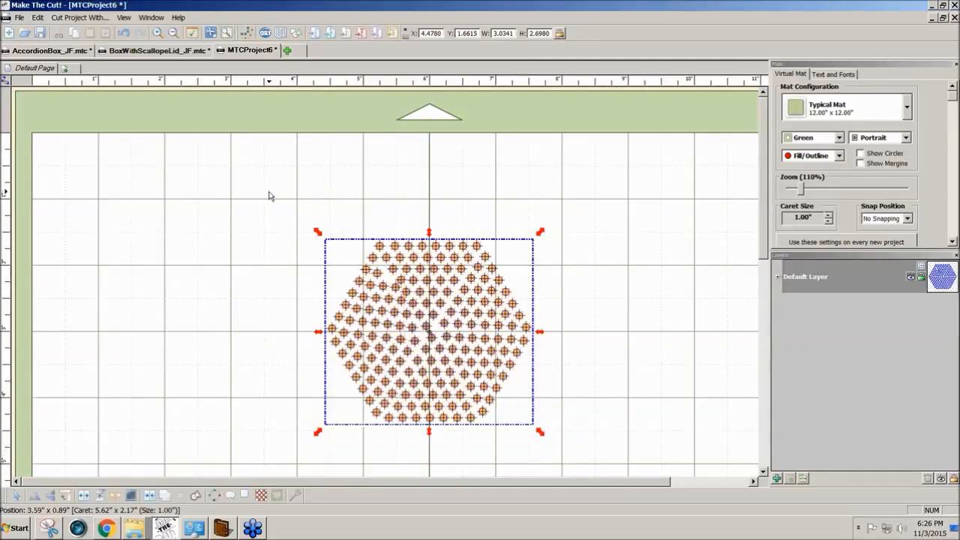
key("Delete")
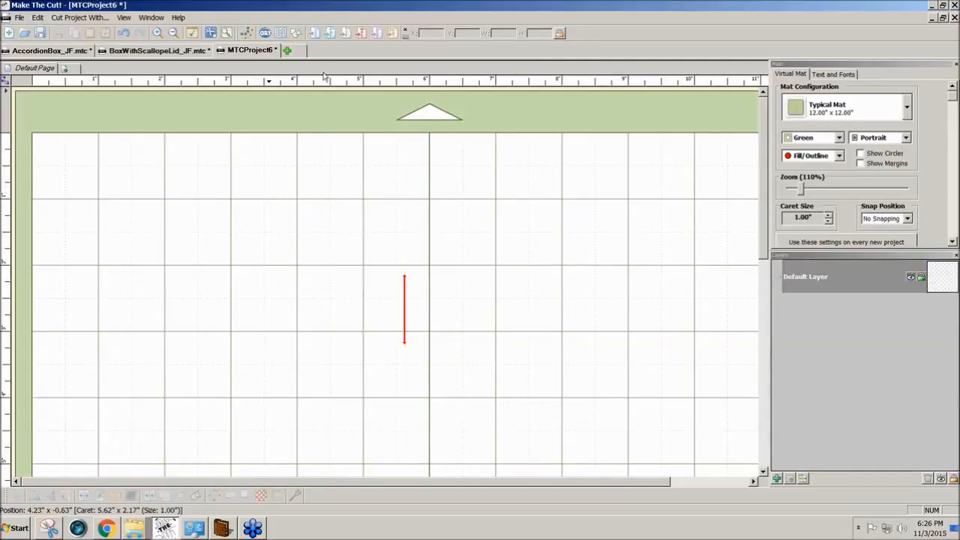
left_click(298, 35)
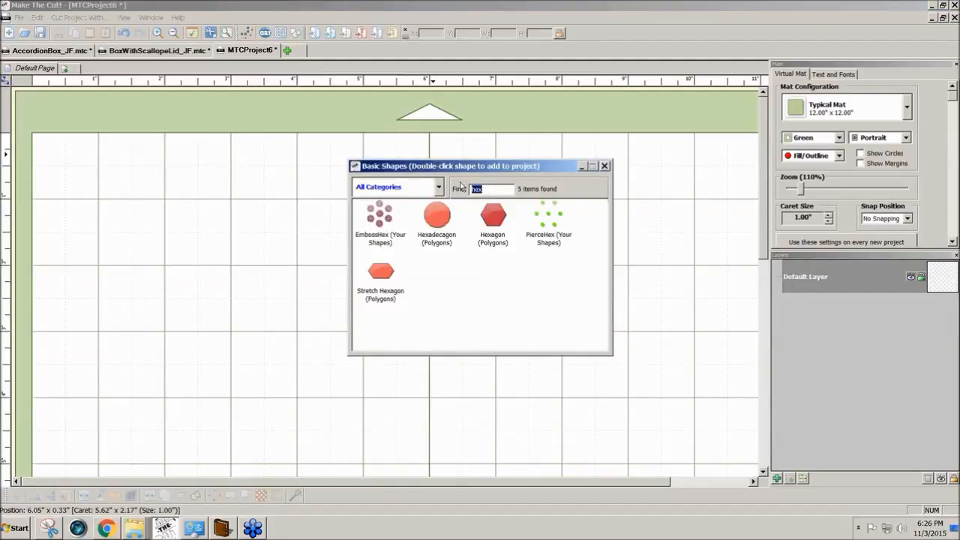
type("he")
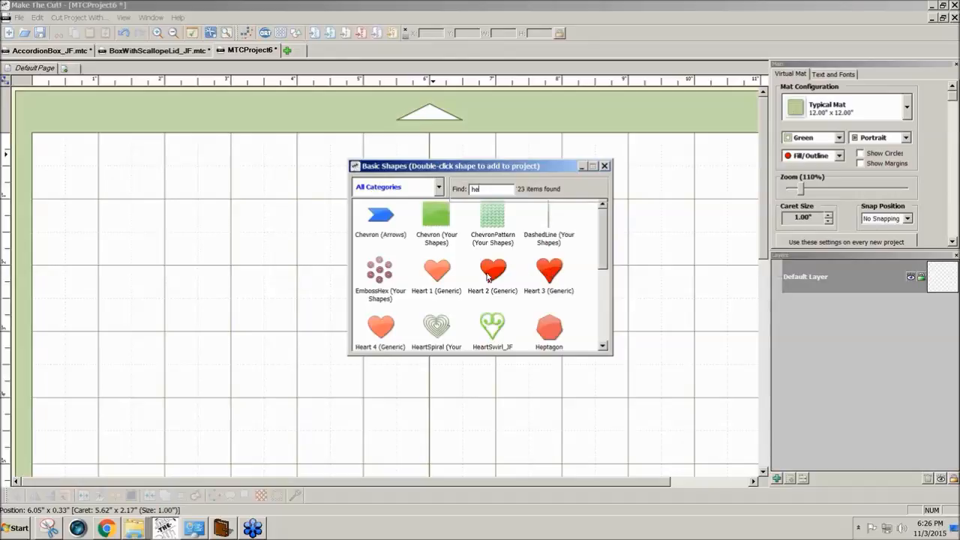
left_click(380, 330)
double_click(549, 272)
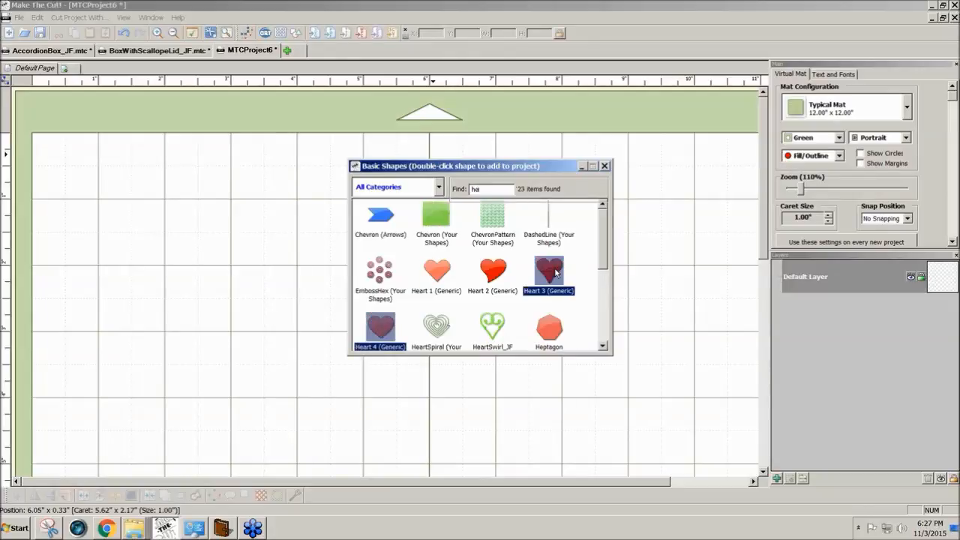
left_click(605, 166)
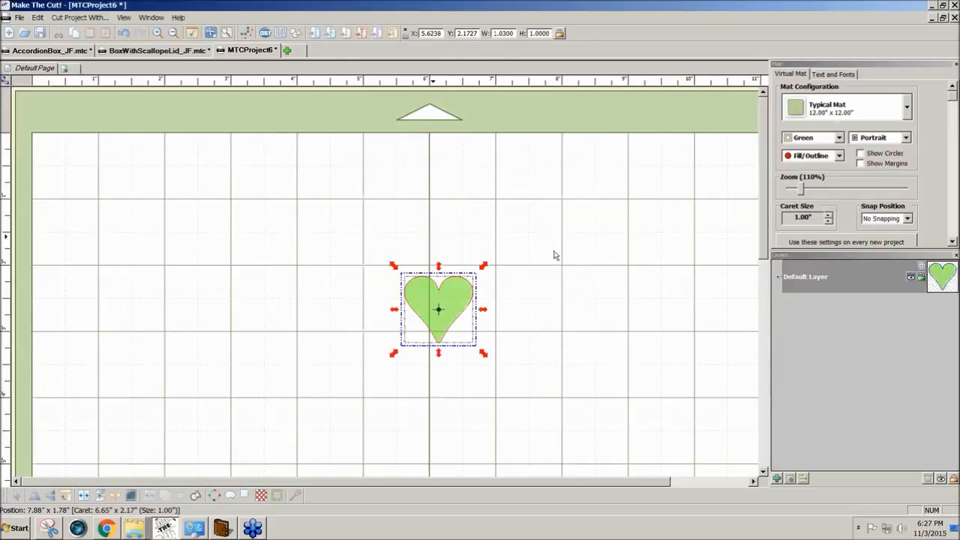
Step: Set the heart's width to 3 inches and move it near the mat's centre line, at about X 4.23, Y 1.57
double_click(515, 33)
type("3")
key("Return")
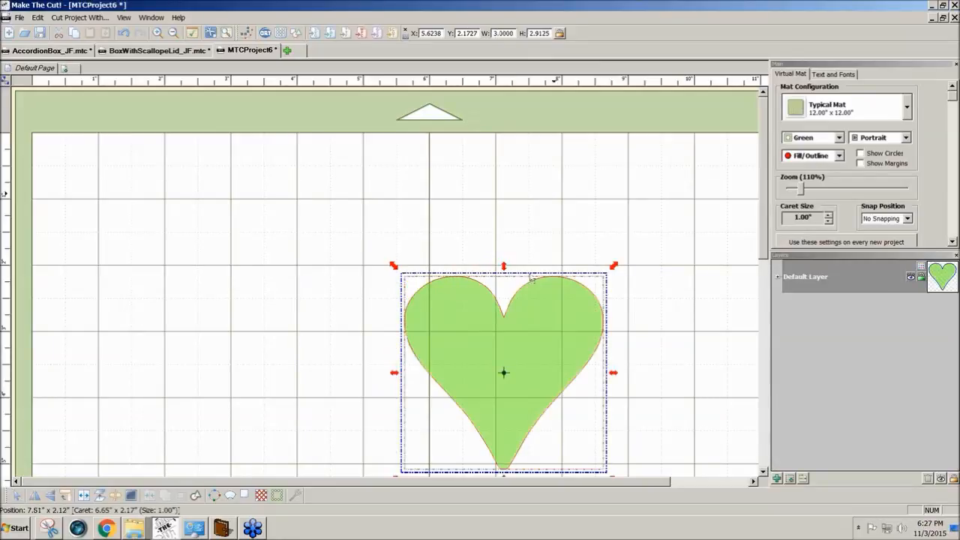
left_click_drag(544, 343, 450, 303)
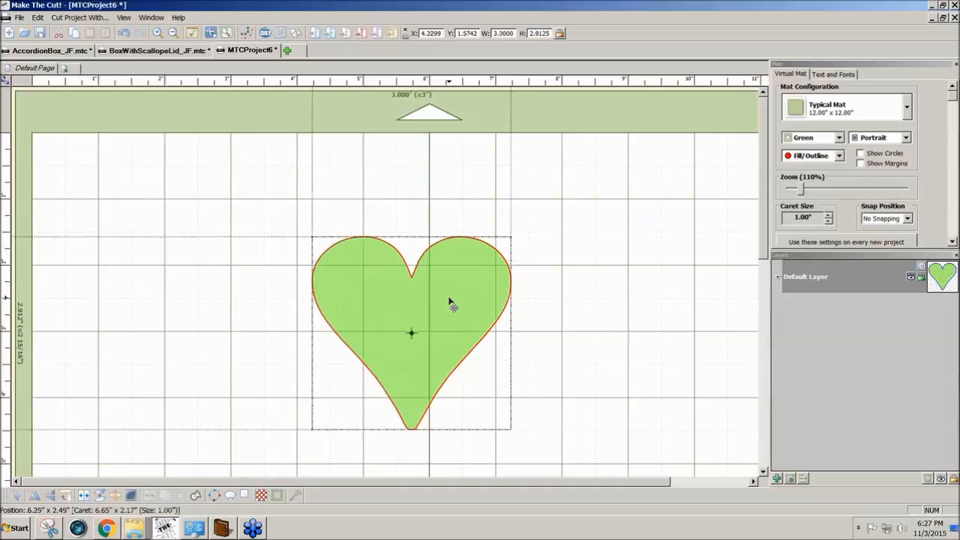
Step: Preview nested duplicates of the heart scaled by width with a -.2 inch gap, first with a count of 7, then 6
left_click(38, 17)
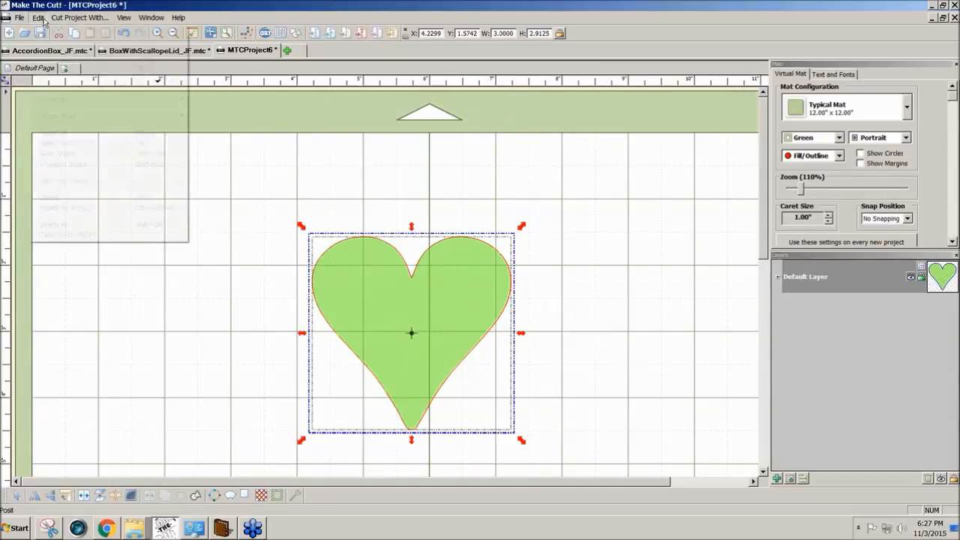
mouse_move(135, 99)
left_click(266, 110)
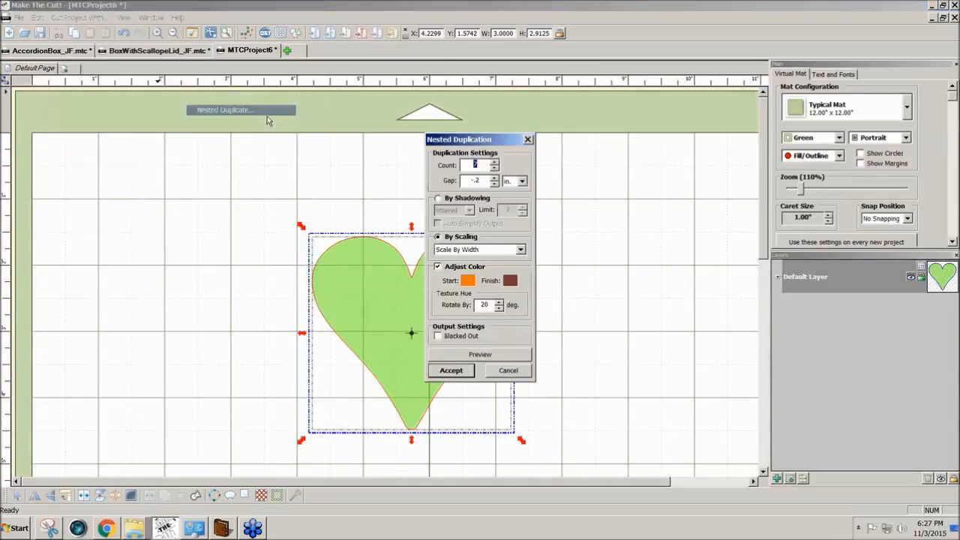
left_click_drag(498, 139, 636, 148)
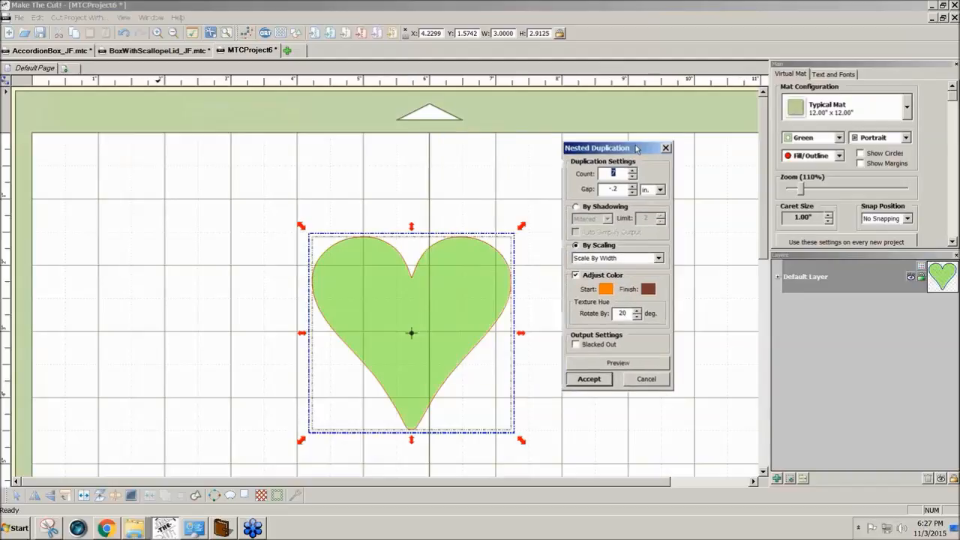
left_click(622, 365)
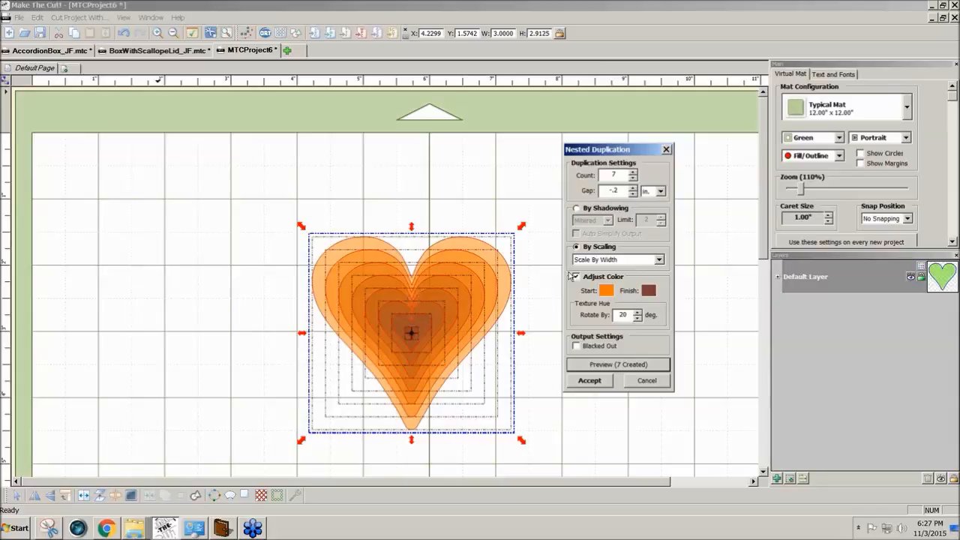
left_click(633, 172)
left_click(641, 364)
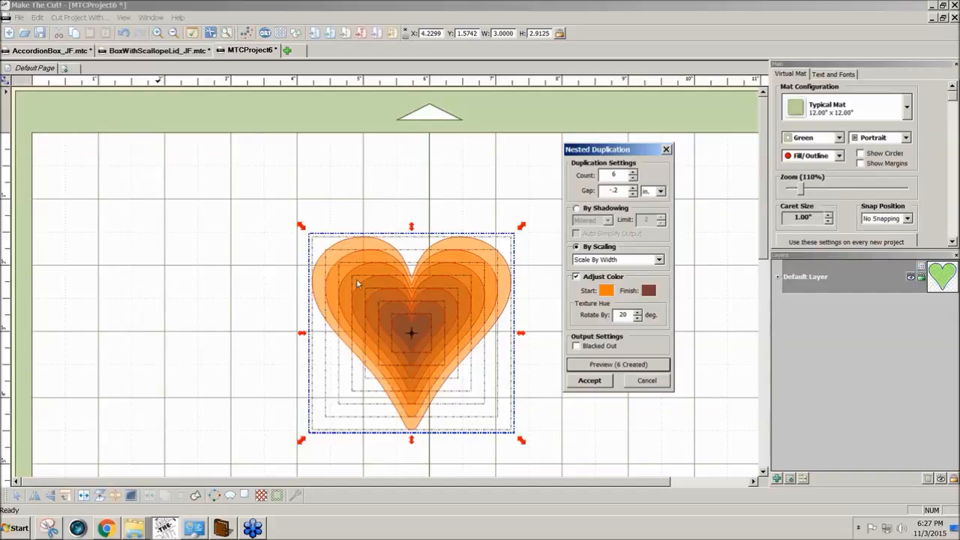
Step: Set the nested hearts' gap to -.25 inch, preview the result and accept the duplication
left_click(629, 190)
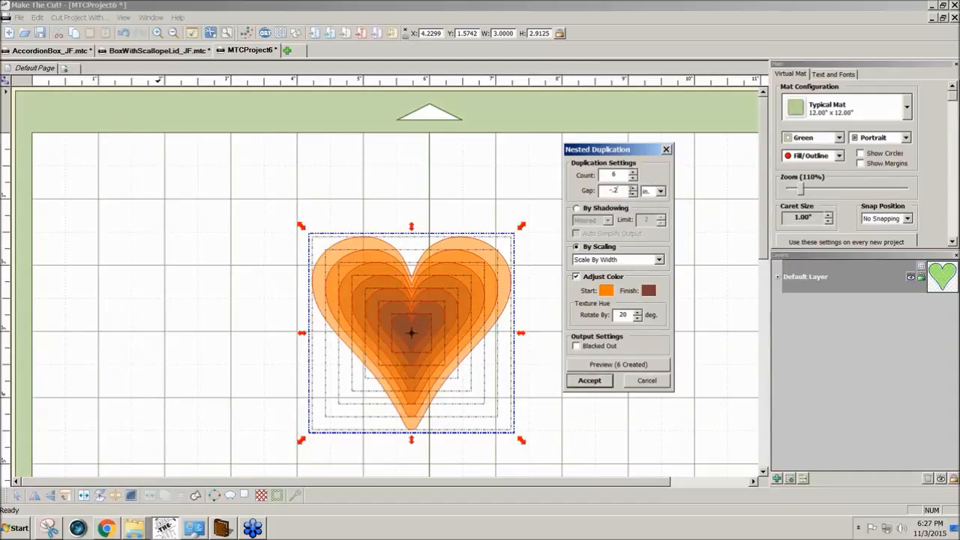
type("5")
left_click(649, 365)
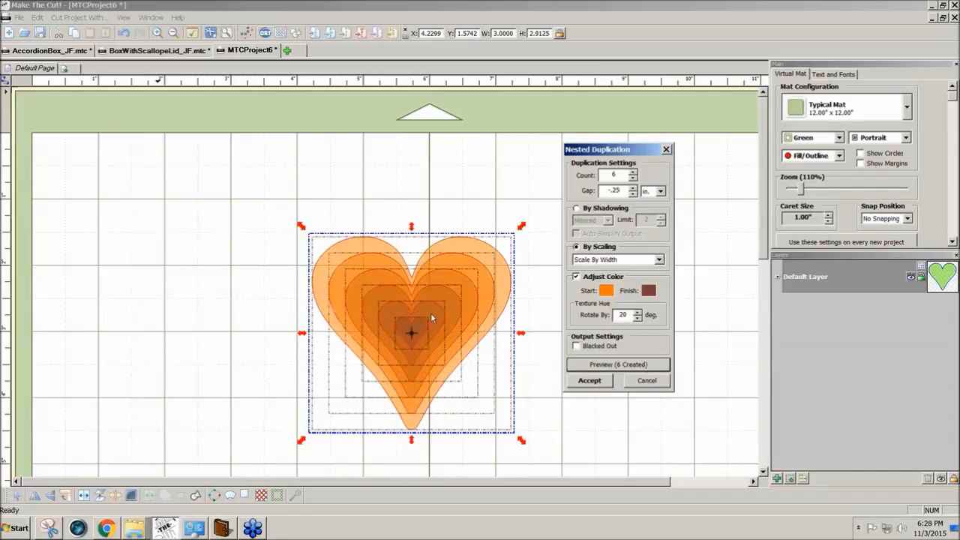
left_click(591, 381)
Step: Select all the nested hearts and preview them as outlined SS9 (0.1000 inch) rhinestones at 0.1000 inch spacing
left_click_drag(247, 185, 564, 455)
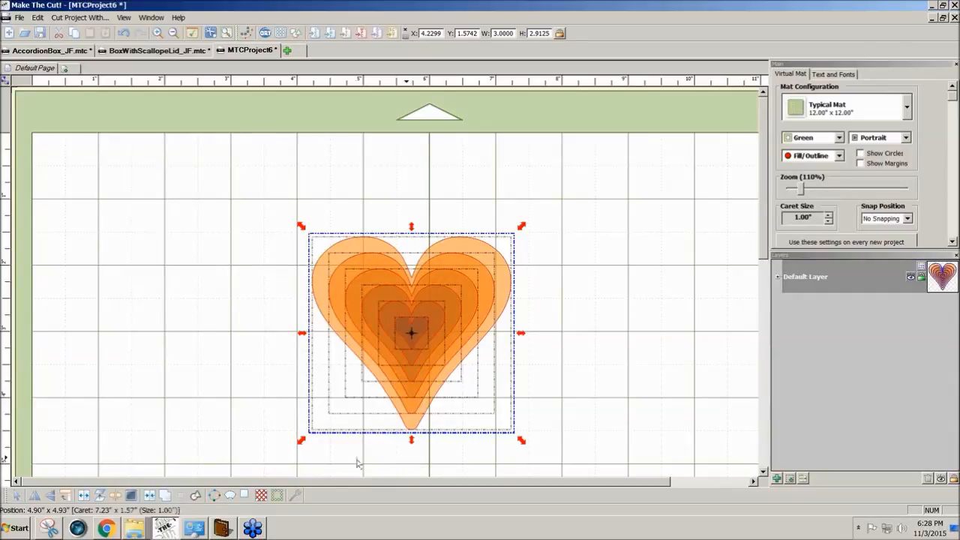
left_click(553, 448)
left_click_drag(553, 447, 259, 204)
left_click(278, 498)
left_click_drag(483, 203, 657, 198)
left_click(706, 292)
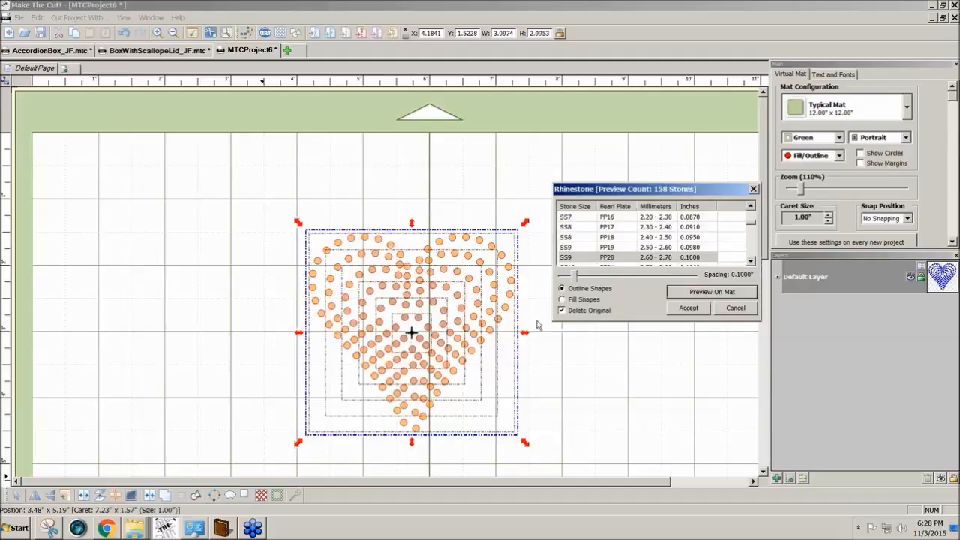
Step: Preview the heart rhinestones at tighter spacings of 0.0933, 0.0467 and 0.0133 inch, and cancel the conversion
left_click_drag(575, 280, 572, 282)
left_click(689, 292)
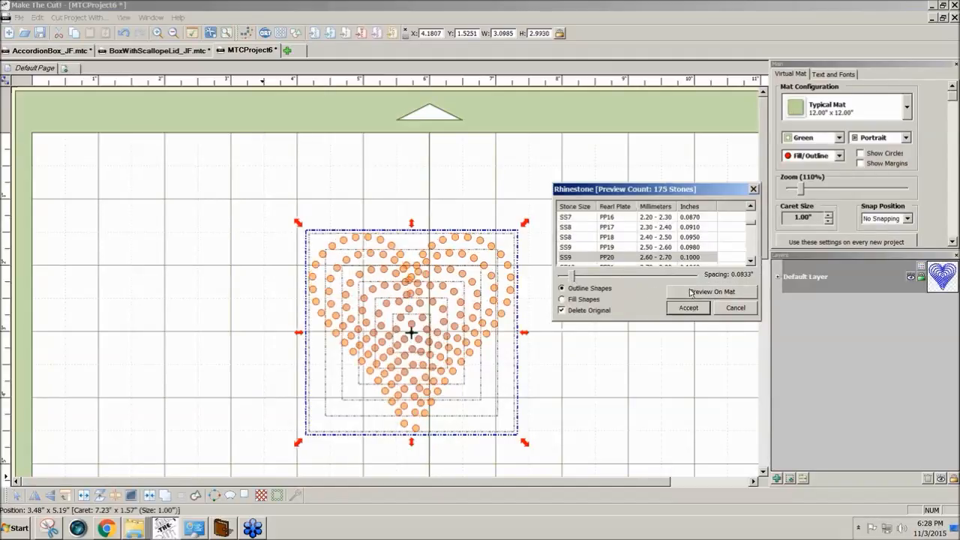
left_click_drag(575, 277, 568, 278)
left_click(684, 293)
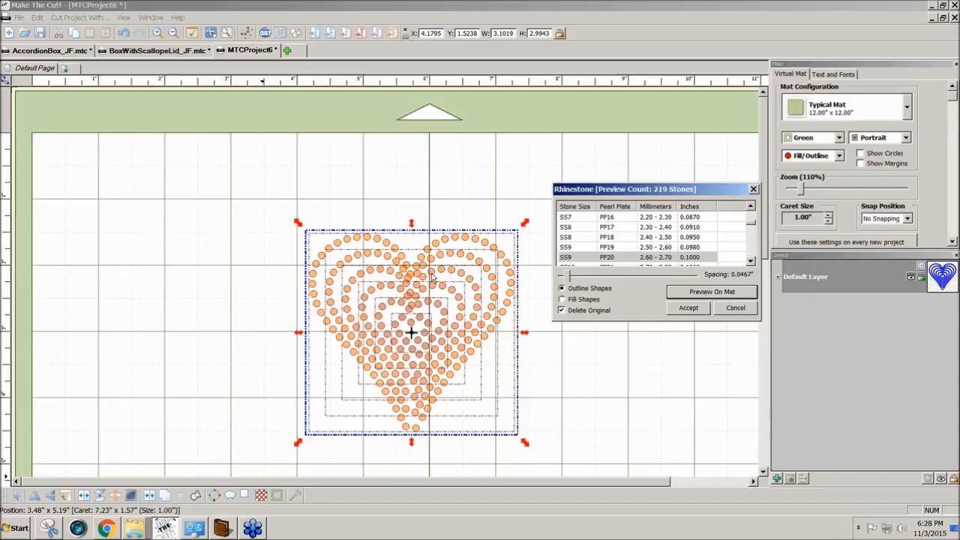
left_click_drag(568, 276, 562, 277)
left_click(689, 292)
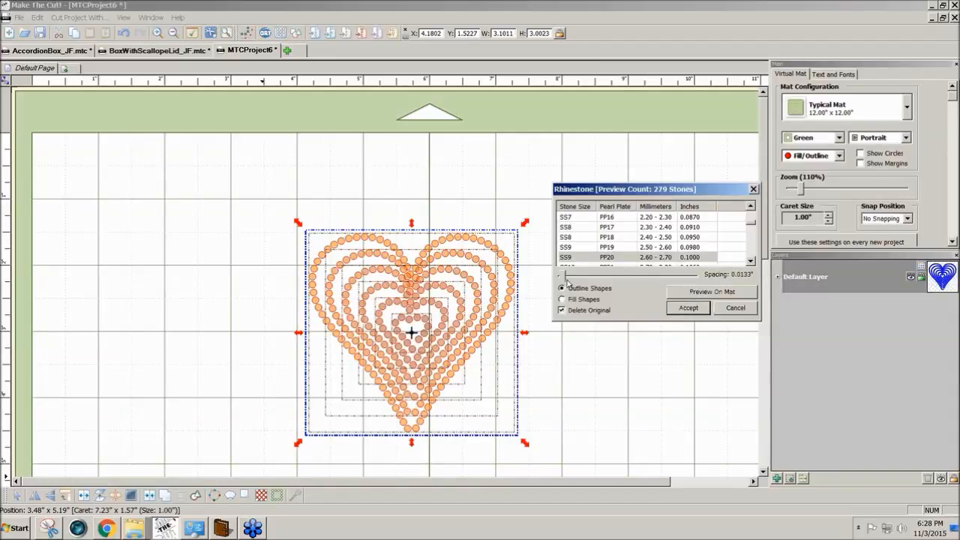
left_click(734, 312)
Step: Undo the nested duplication and centre the single green heart on the mat's centre line, at about X 4.46, Y 1.74
left_click(625, 302)
left_click_drag(255, 188, 576, 451)
left_click(559, 443)
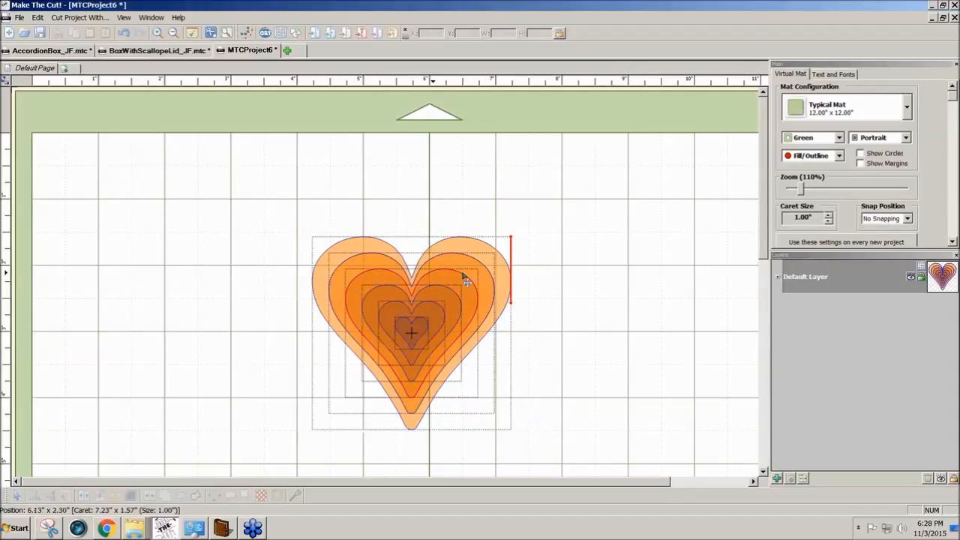
left_click(485, 258)
left_click(587, 281)
key("ctrl+z")
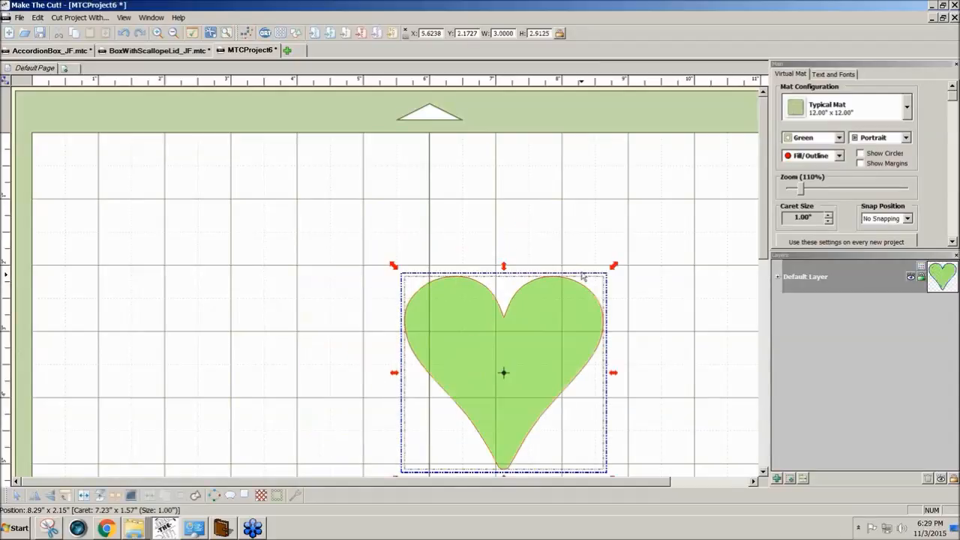
mouse_move(452, 281)
left_mouse_down()
mouse_move(459, 274)
mouse_move(475, 289)
mouse_move(467, 291)
left_mouse_up()
Step: Preview nested duplicates of the heart by shadowing with count 6 and a -.25 inch gap, first mitered, then rounded
left_click(37, 18)
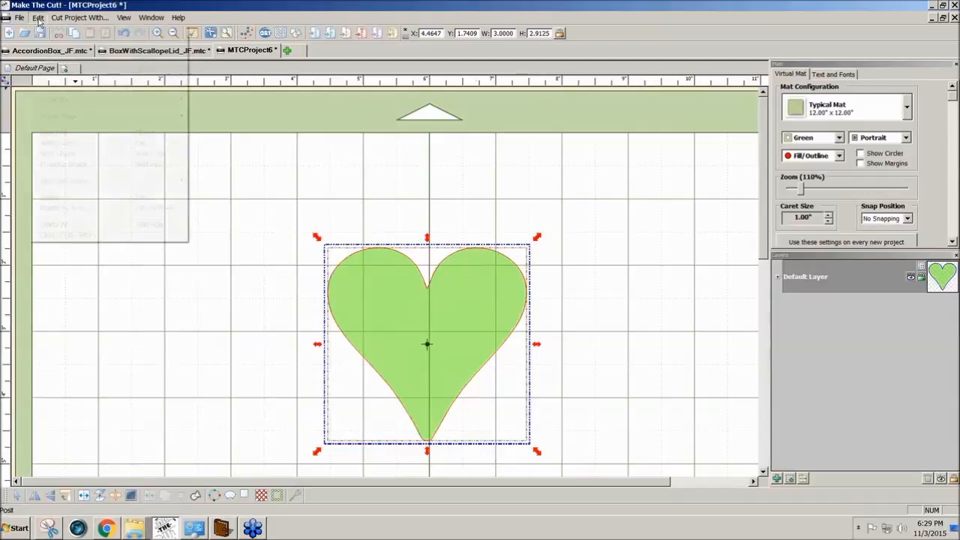
mouse_move(74, 102)
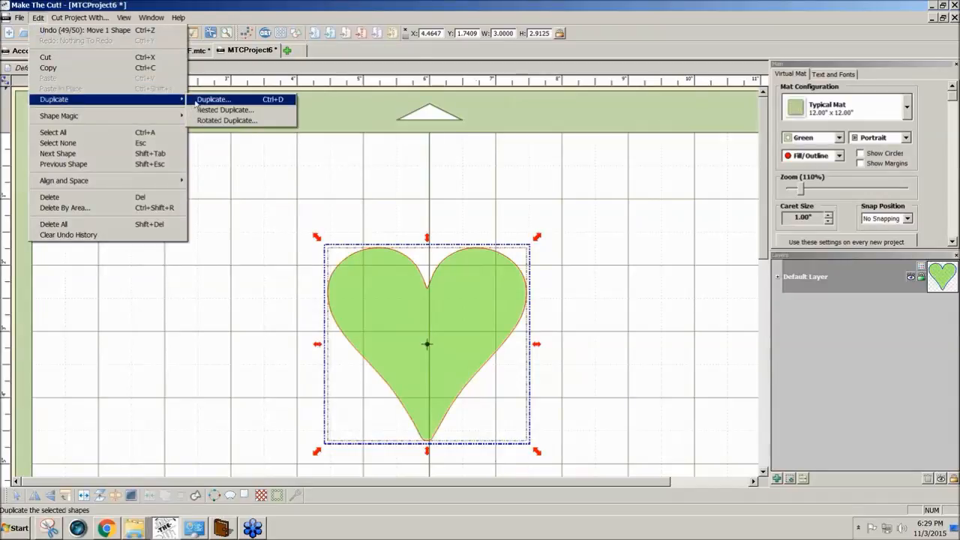
left_click(225, 111)
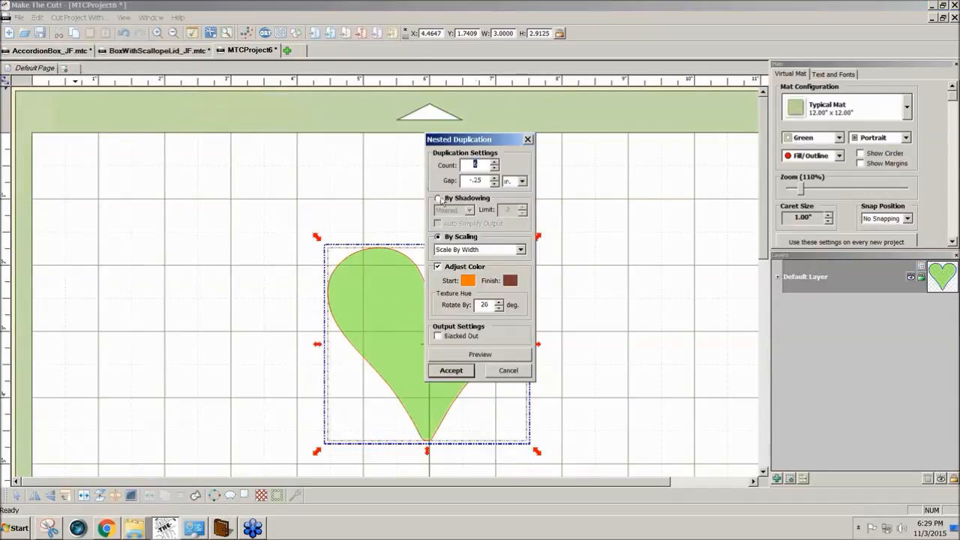
left_click(438, 198)
left_click_drag(452, 140, 571, 149)
left_click(580, 364)
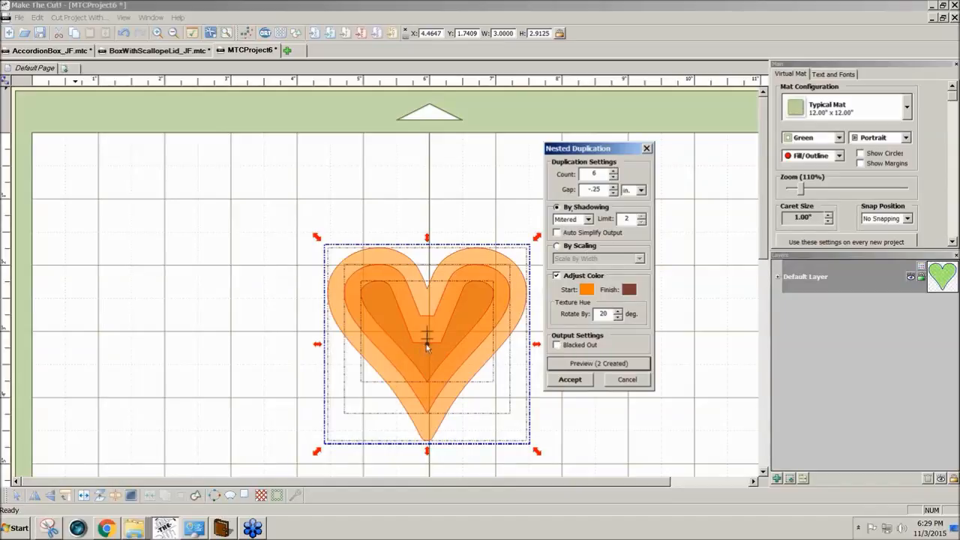
left_click(590, 220)
left_click(582, 228)
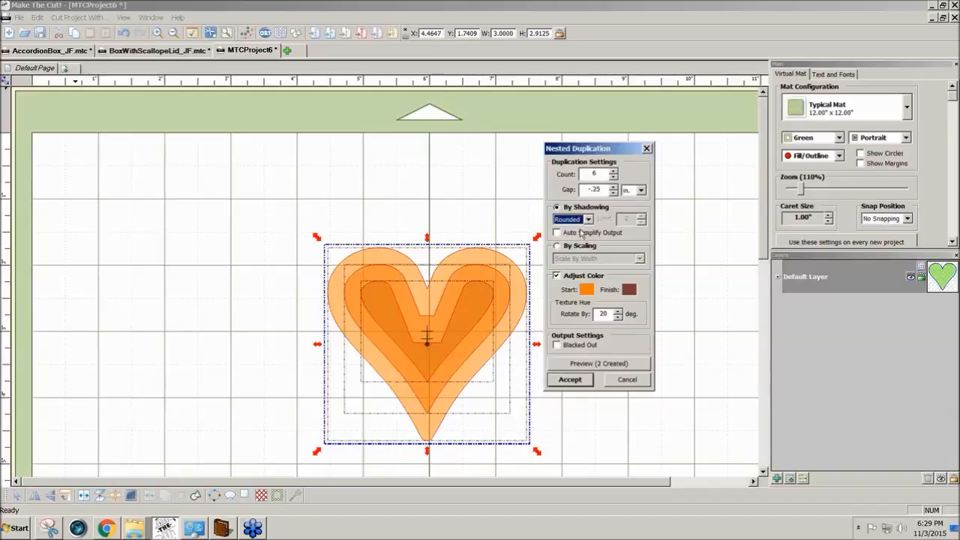
left_click(619, 365)
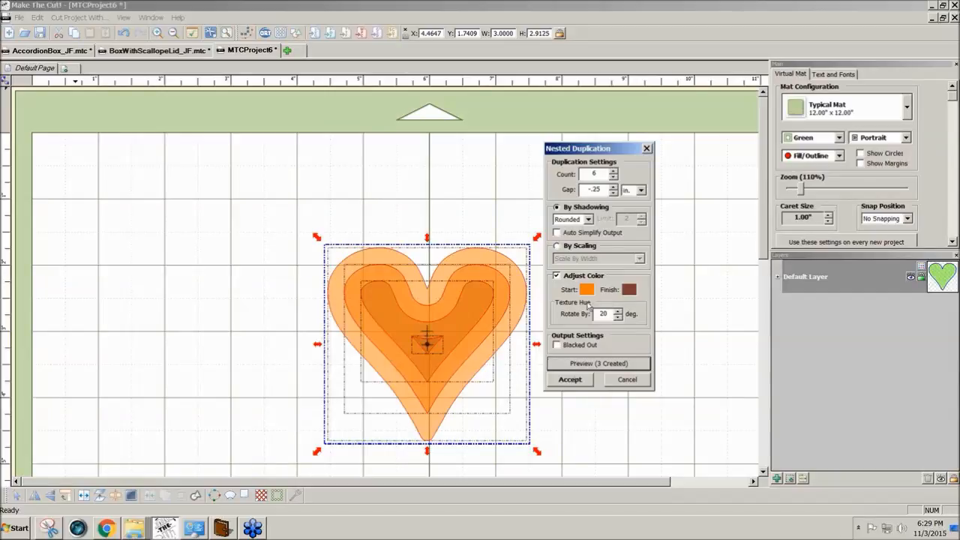
Step: Set the nested hearts' gap to -.15 inch, preview the result and accept the duplication
double_click(599, 190)
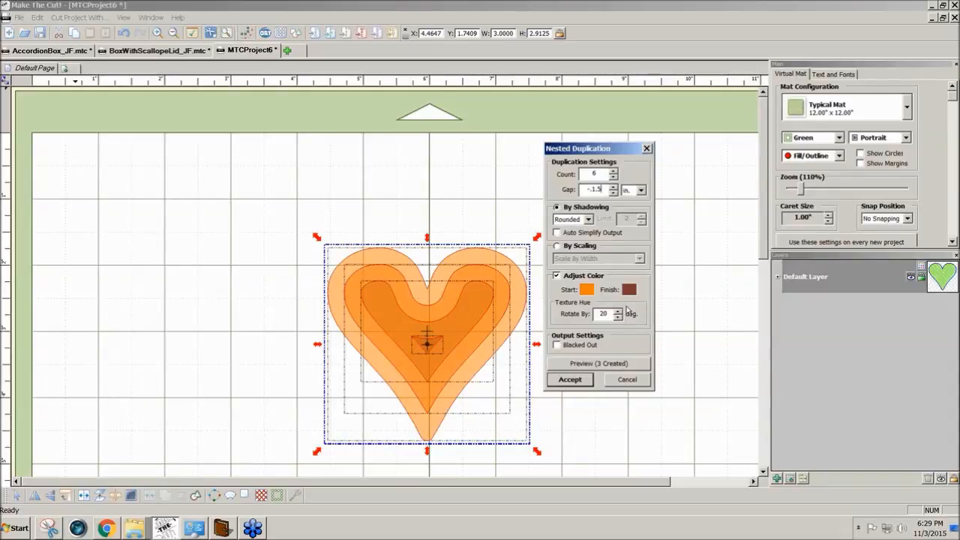
left_click(606, 365)
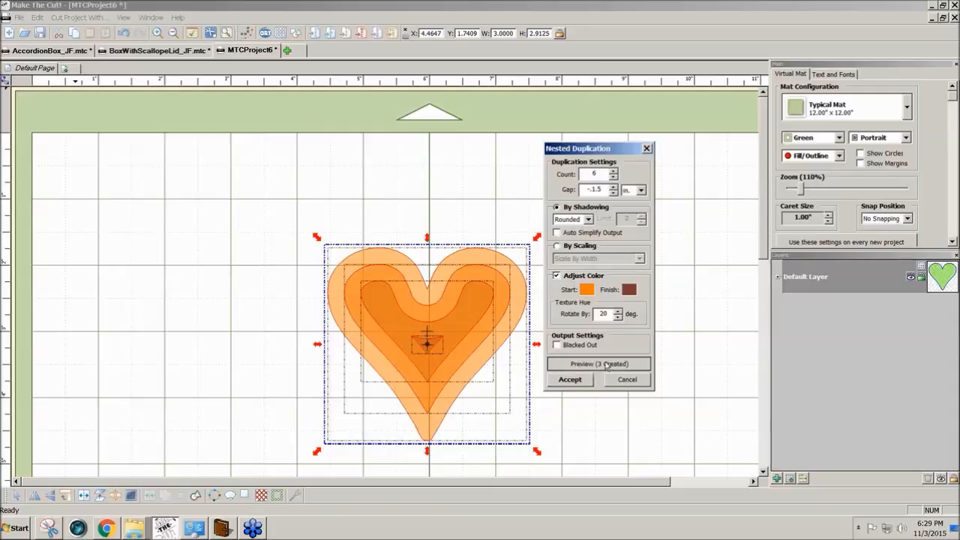
double_click(596, 189)
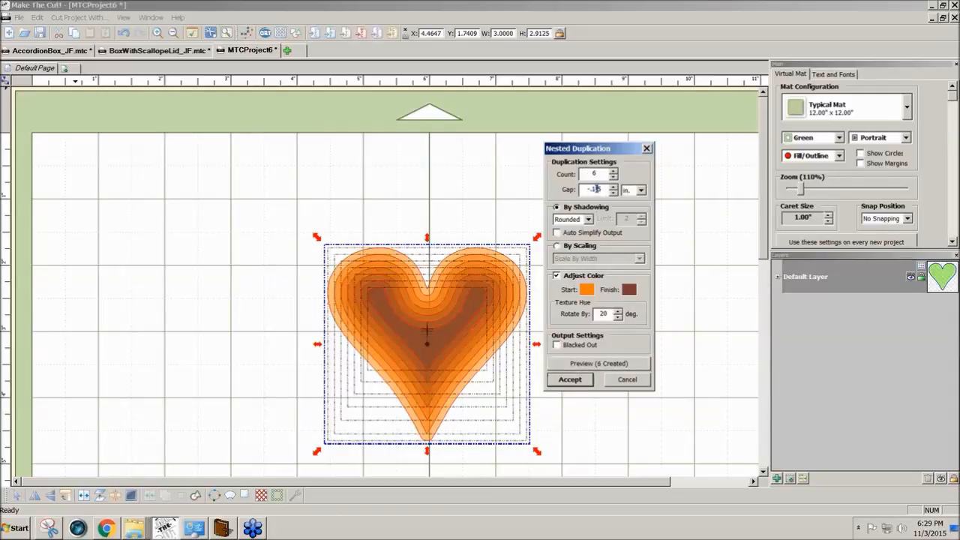
type("5")
left_click(606, 363)
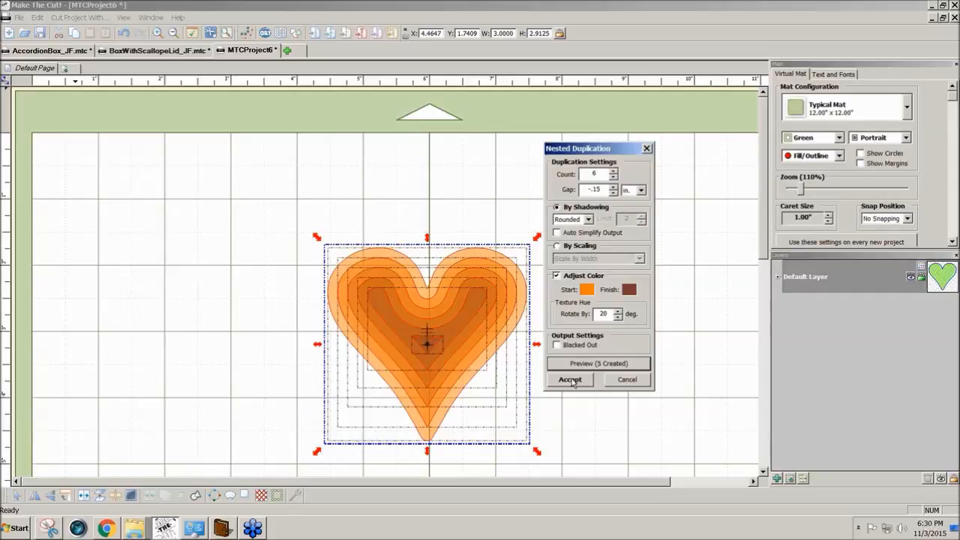
left_click(570, 380)
Step: Select all the shadowed hearts and preview them as outlined SS9 (0.1000 inch) rhinestones at 0.1000 inch spacing
left_click(592, 348)
left_click_drag(253, 187, 589, 470)
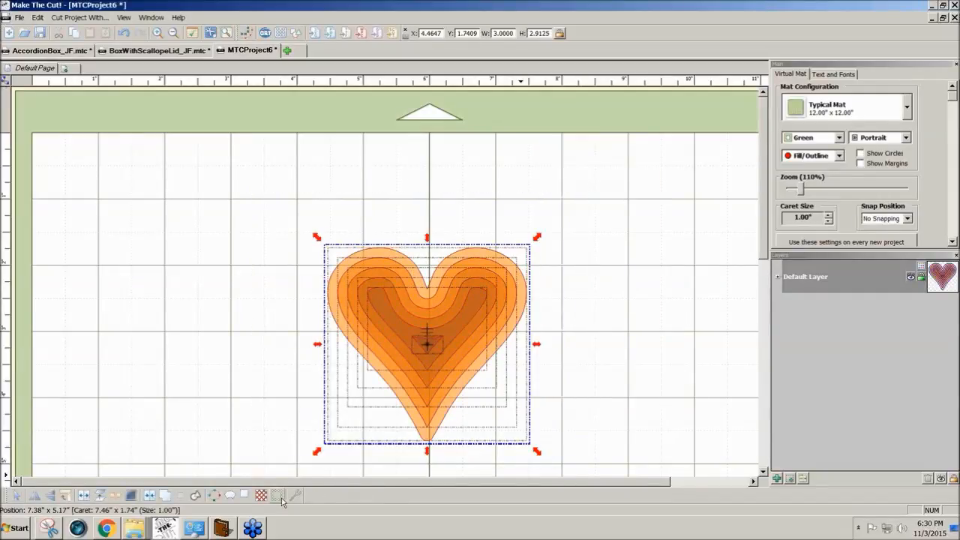
left_click(279, 497)
left_click_drag(462, 198, 621, 169)
left_click(691, 270)
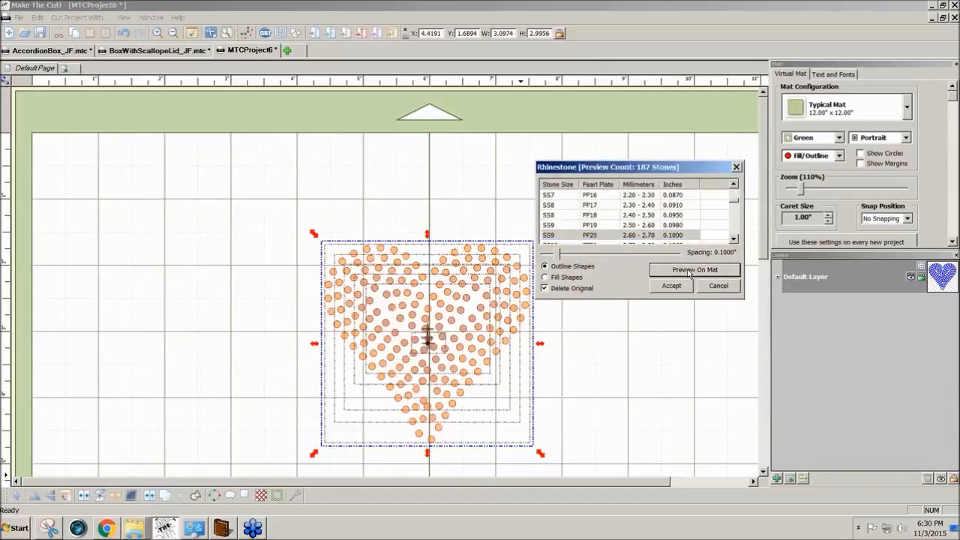
left_click_drag(682, 171, 685, 135)
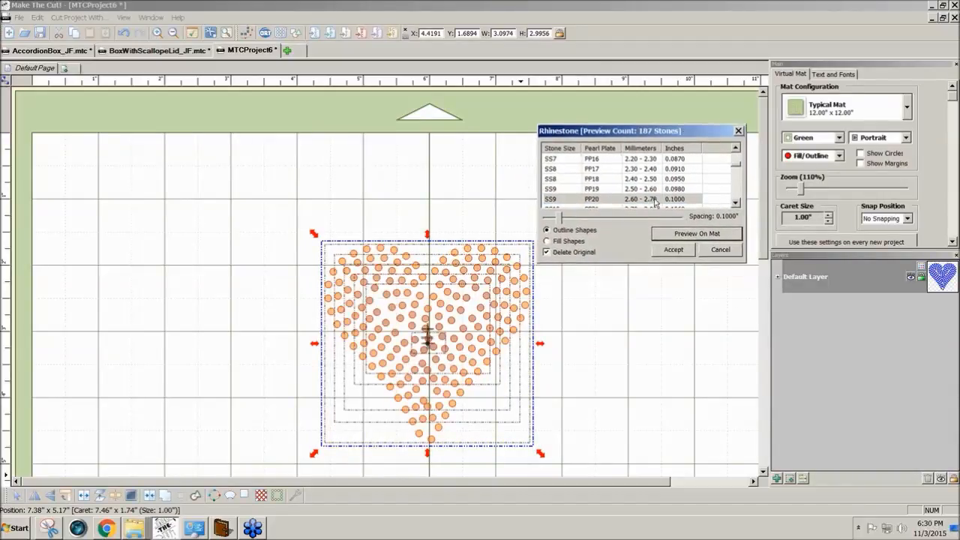
Step: Reduce the rhinestone spacing to 0.0633 and then 0.0467 inch, previewing each, and accept the conversion
left_click_drag(559, 217, 554, 217)
left_click(710, 235)
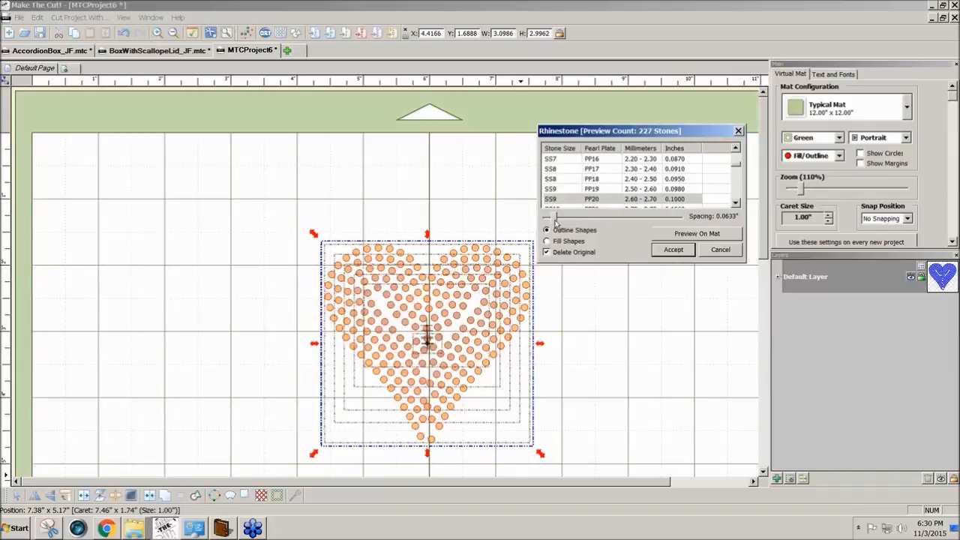
left_click_drag(555, 220, 554, 221)
left_click(678, 238)
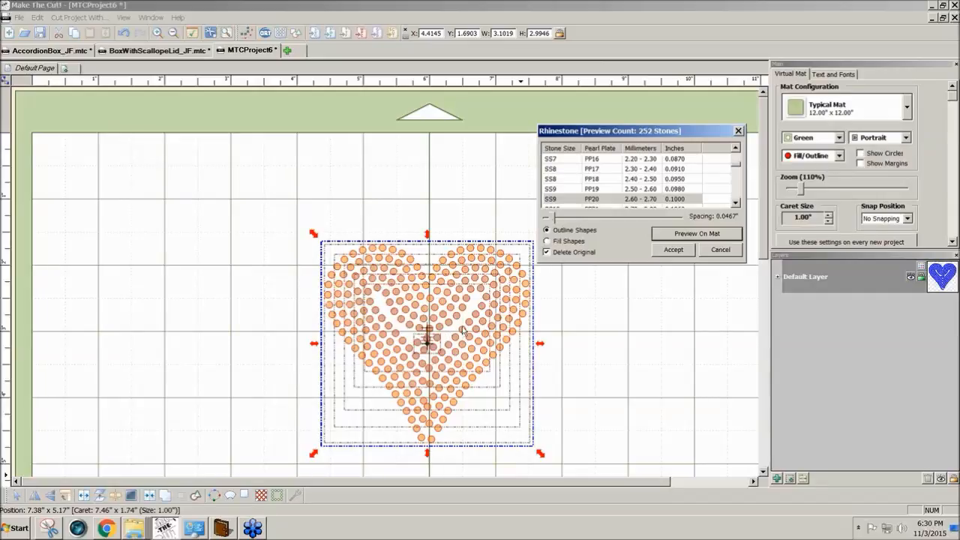
left_click(682, 253)
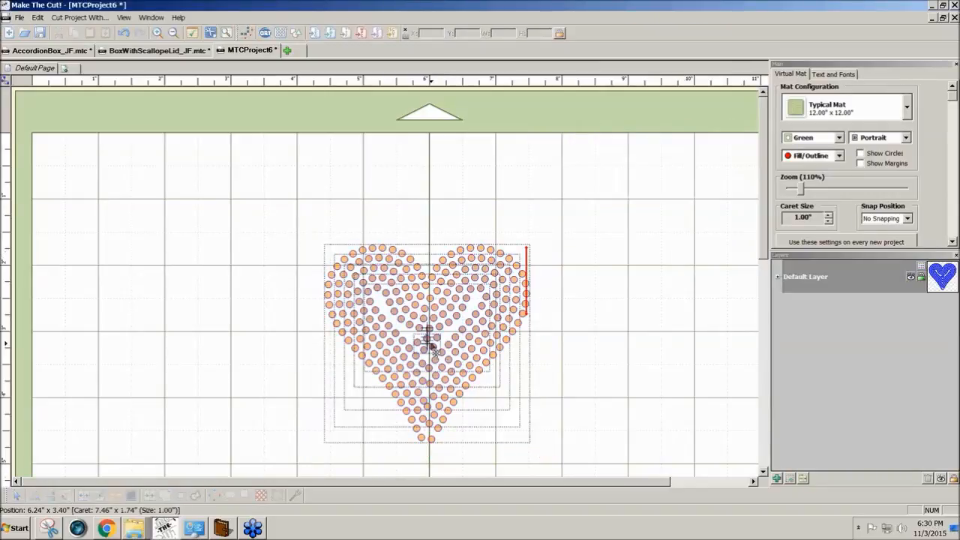
Step: Select the whole rhinestone heart and split it into individual stones
left_click_drag(316, 215, 554, 471)
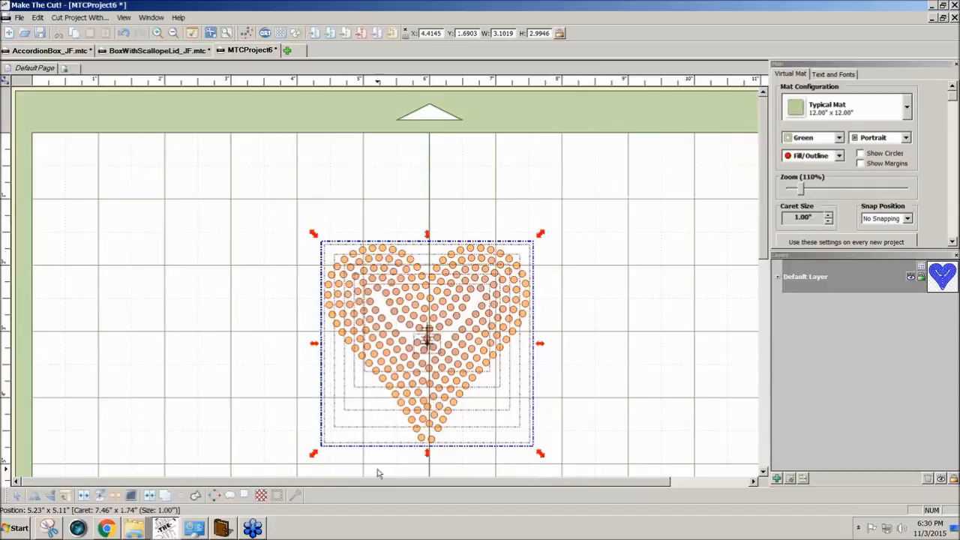
left_click(78, 497)
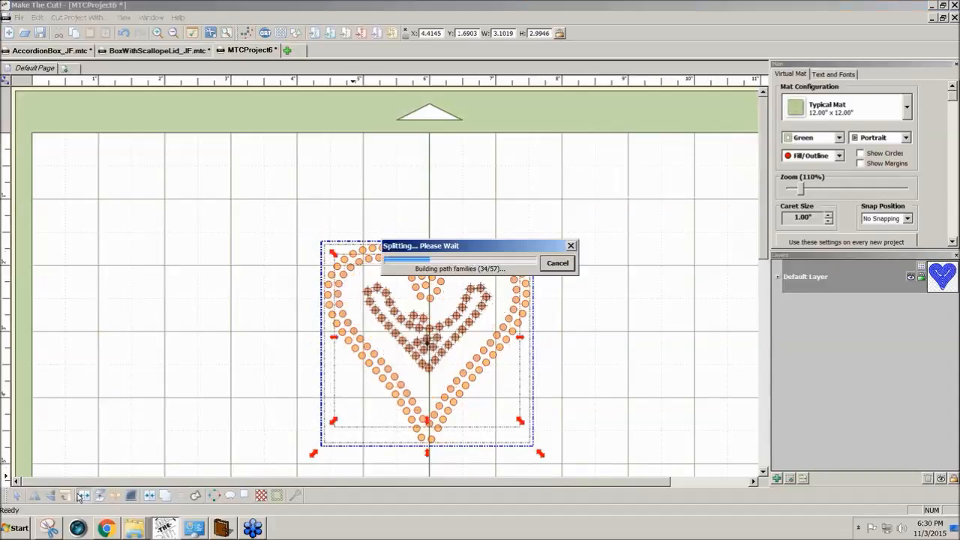
left_click(585, 375)
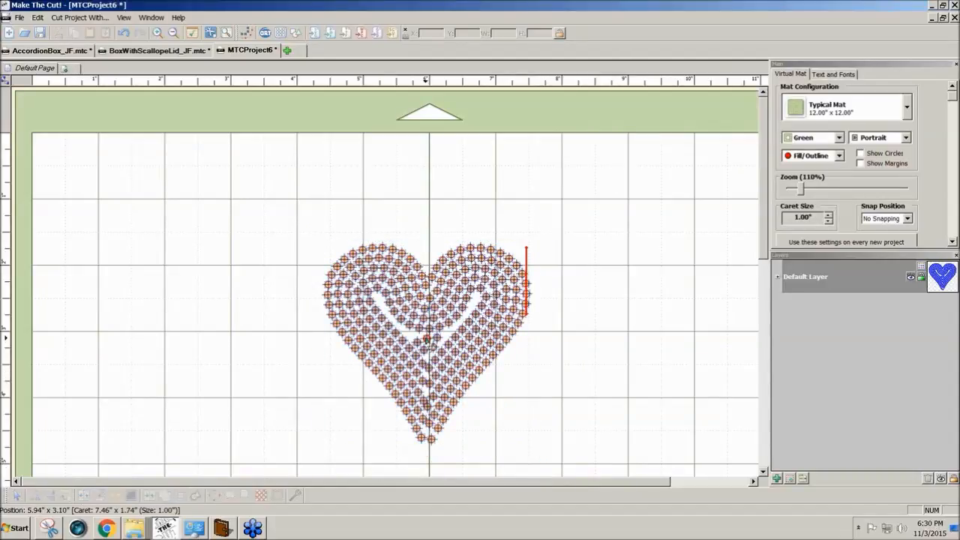
Step: Move crowded stones from the heart's centre into the empty gaps in its left and right lobes
left_click(417, 344)
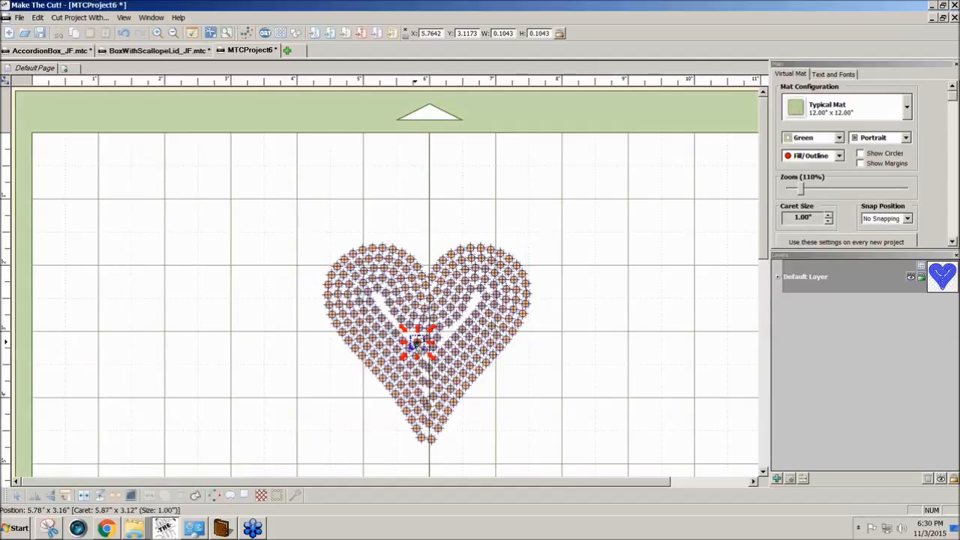
left_click_drag(417, 343, 377, 301)
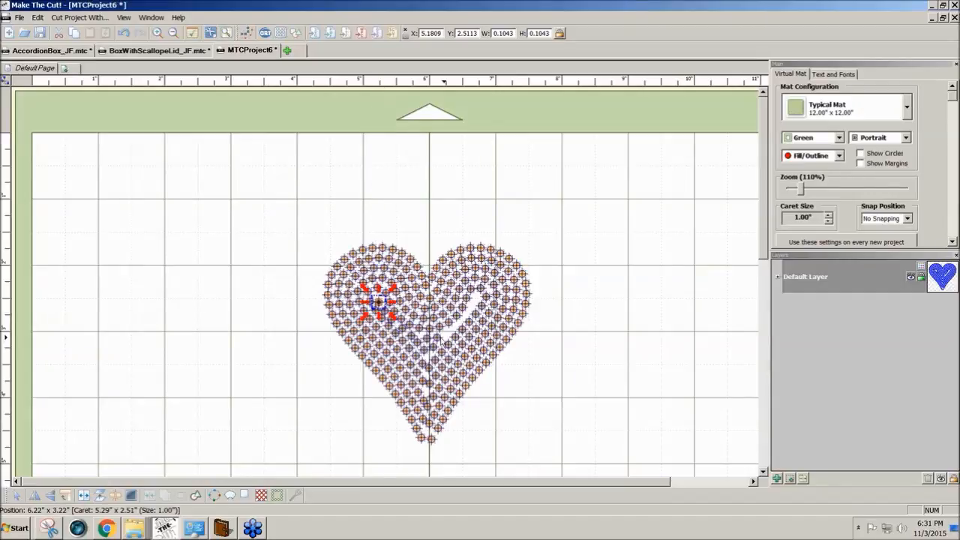
left_click_drag(437, 339, 478, 298)
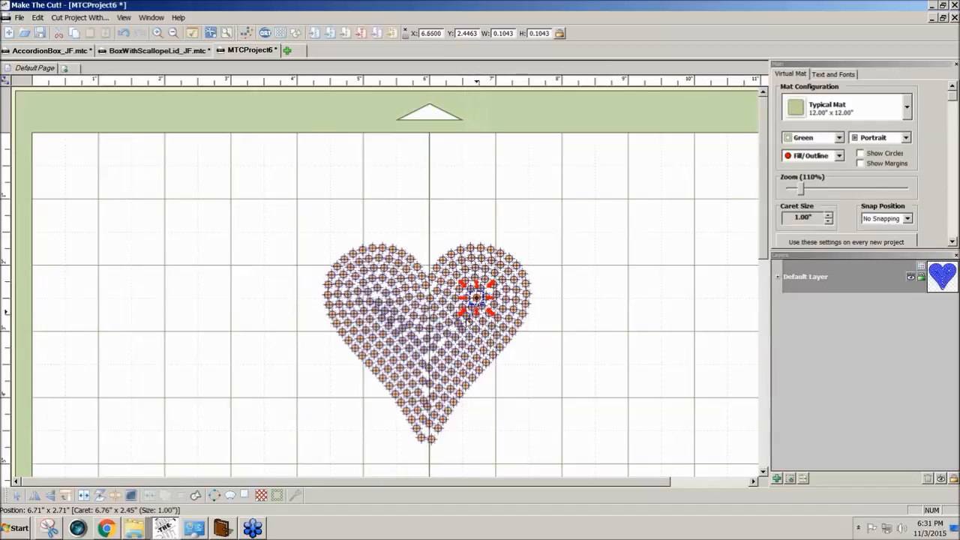
Step: Move a crowded centre stone down into the gap on the centre line and adjust the stone near the tip to about X 5.92, Y 4.14
left_click_drag(419, 350, 428, 391)
left_click(522, 412)
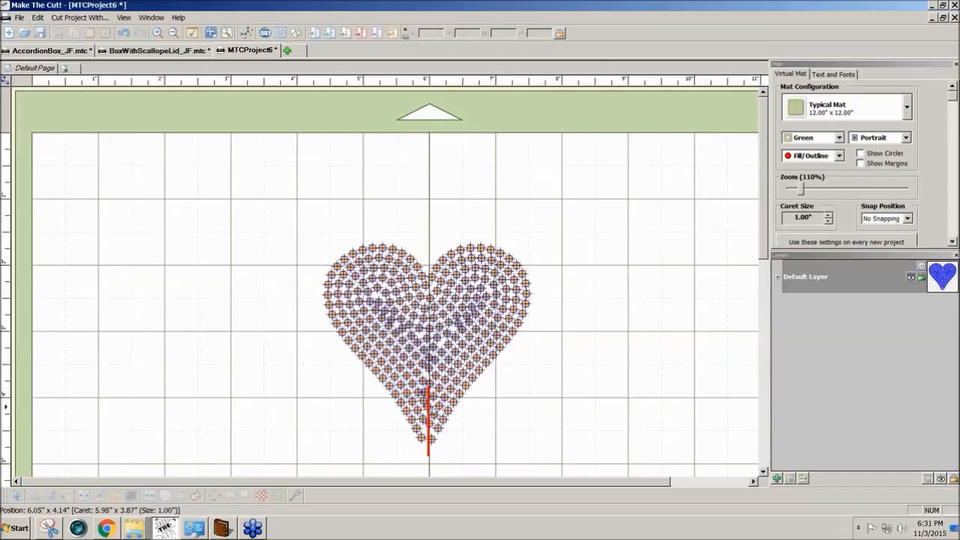
left_click(428, 409)
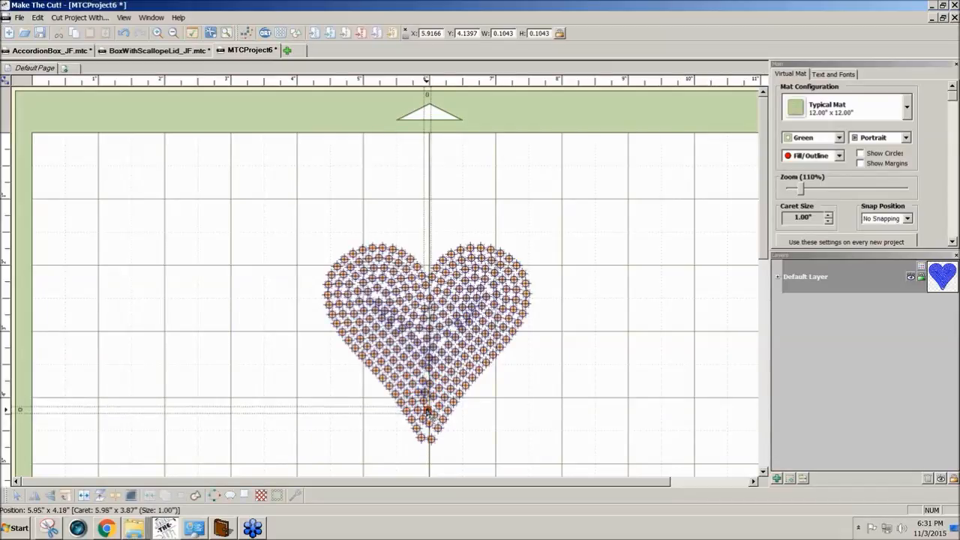
left_click(509, 398)
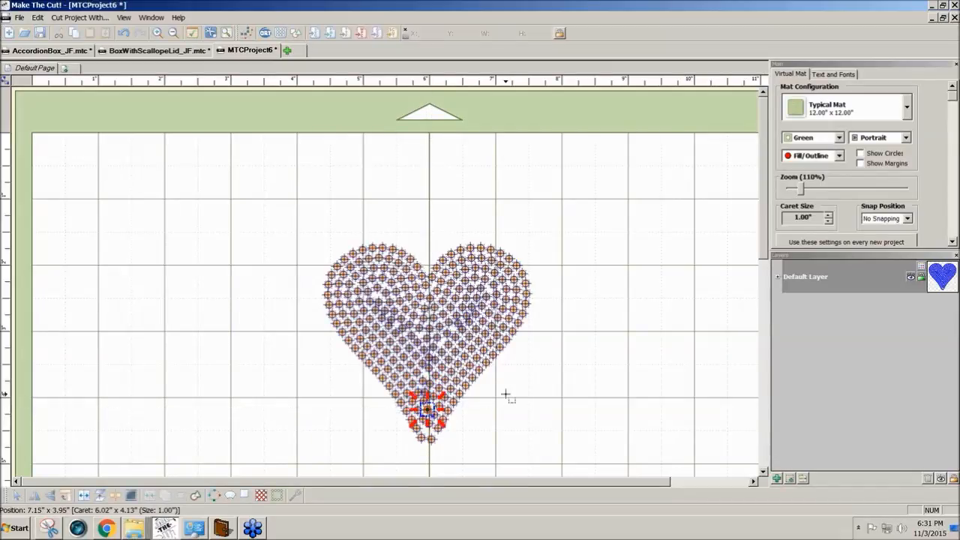
Step: Nudge the stones along the heart's right inner gap, including one to about X 6.21, Y 2.98, to even out their spacing
left_click(471, 324)
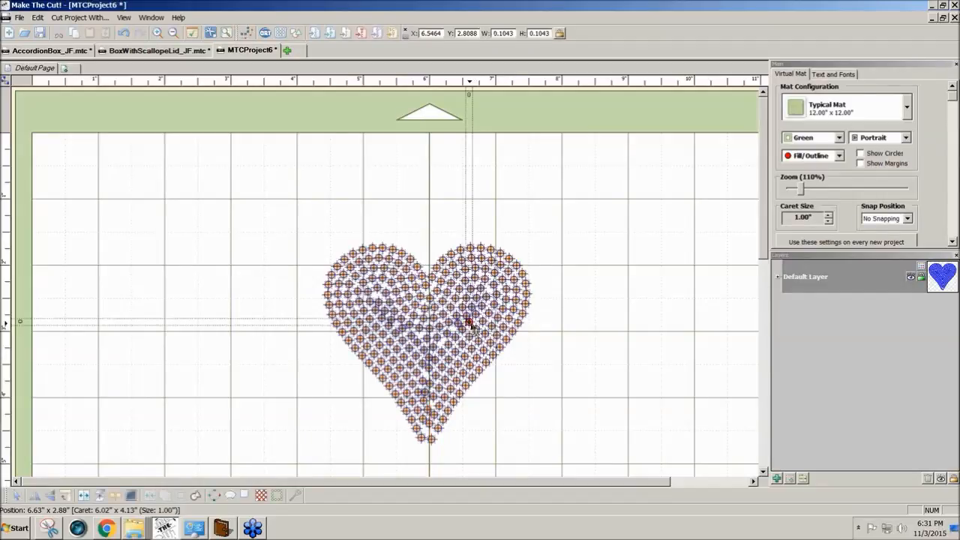
left_click_drag(473, 324, 470, 325)
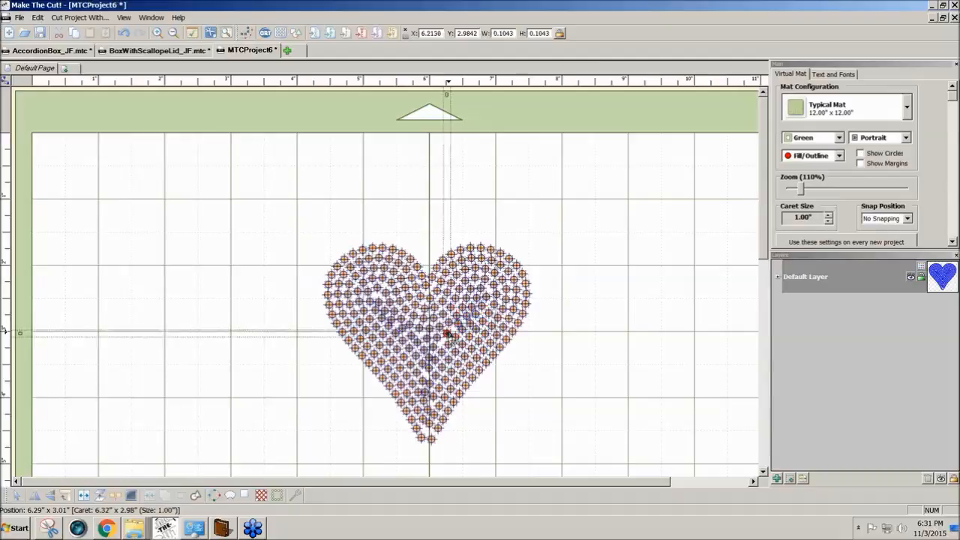
left_click(576, 352)
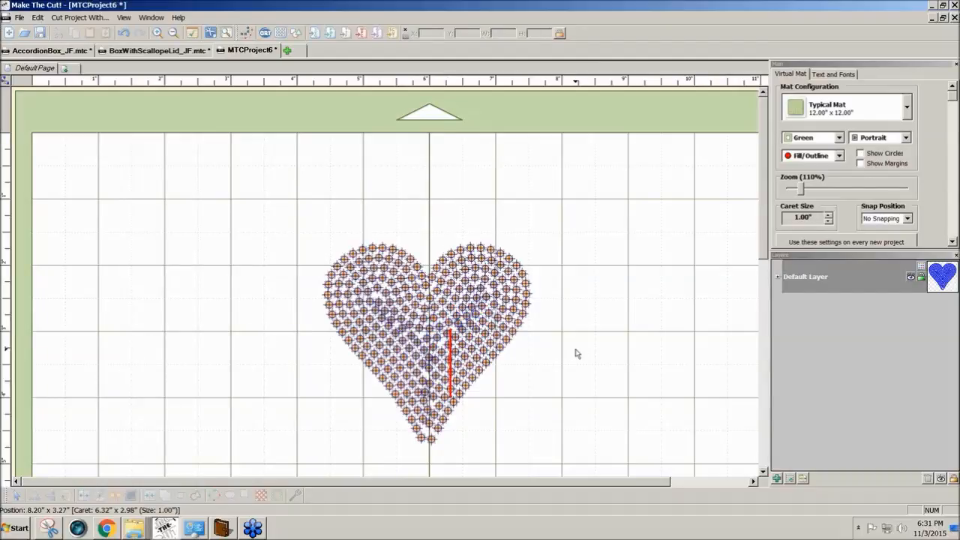
Step: Rearrange the stones at the heart's bottom tip, moving one down to form the point and shifting its neighbours into the gaps above
left_click(429, 424)
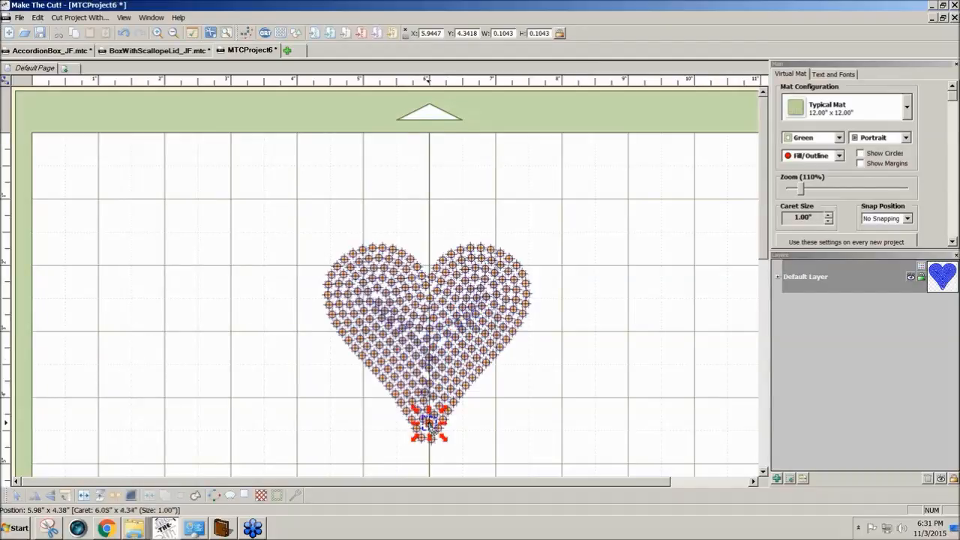
left_click_drag(429, 426, 429, 441)
left_click(429, 441)
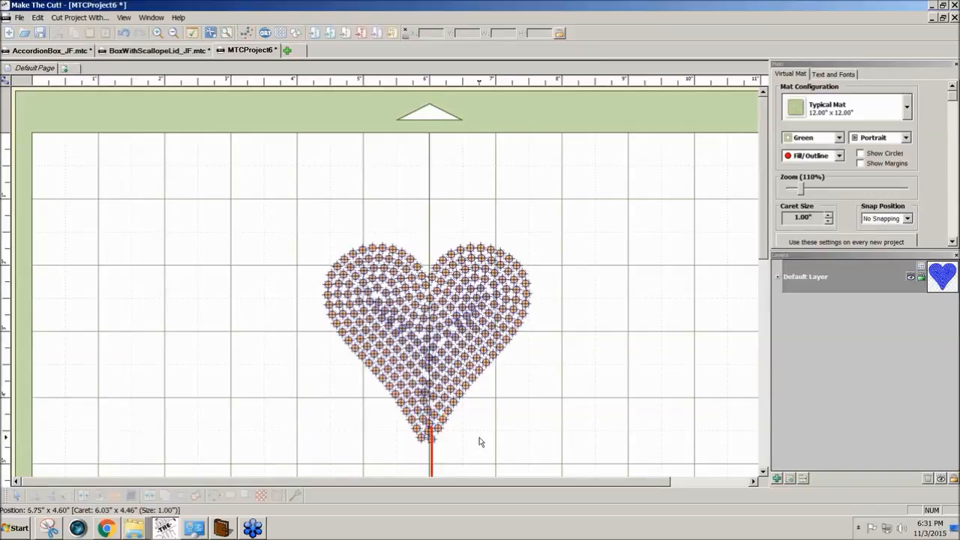
left_click(433, 443)
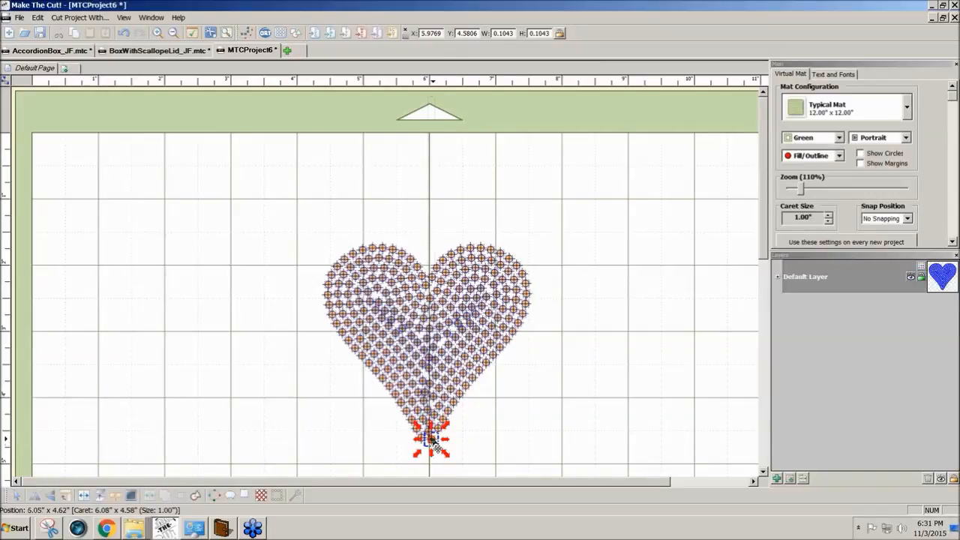
mouse_move(433, 443)
left_mouse_down()
mouse_move(430, 450)
mouse_move(434, 439)
left_mouse_up()
left_click(464, 441)
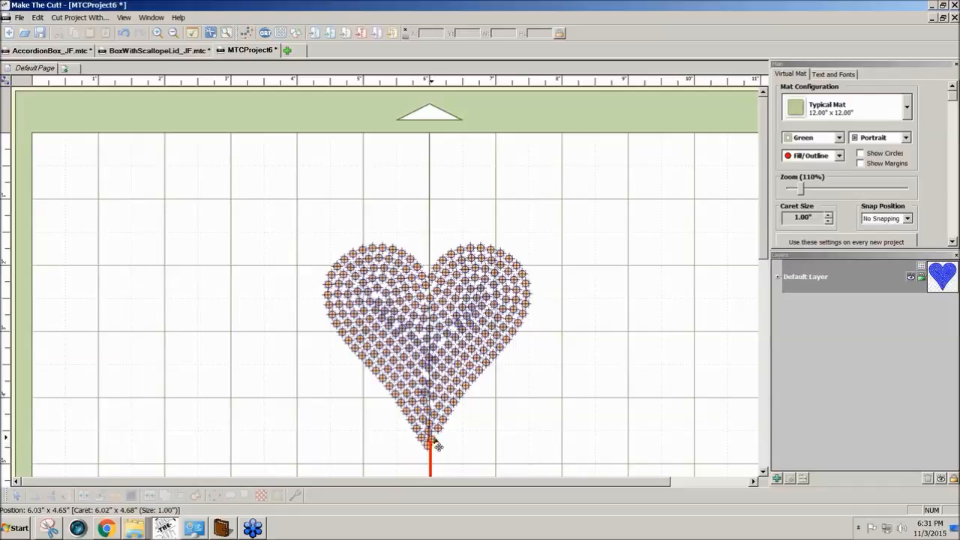
left_click(436, 448)
left_click_drag(436, 446, 438, 450)
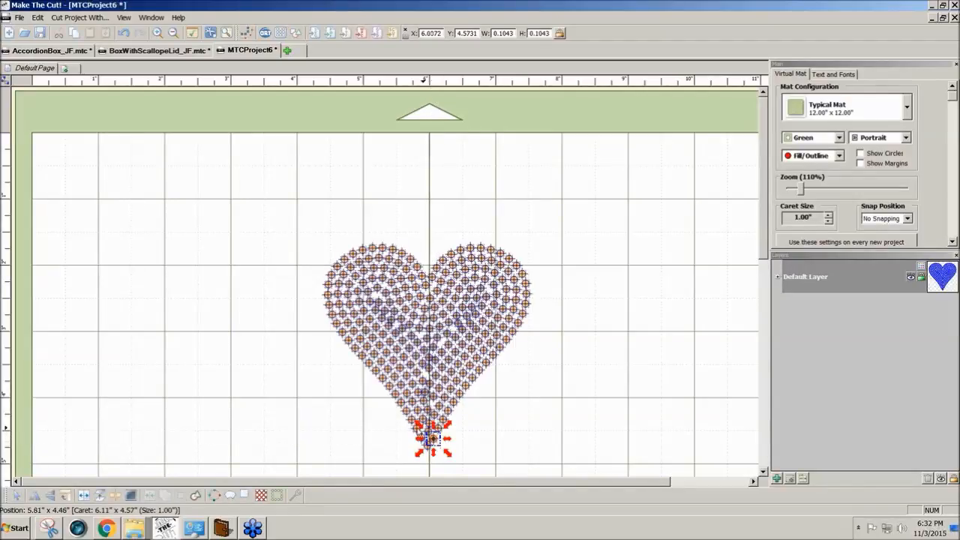
left_click(583, 408)
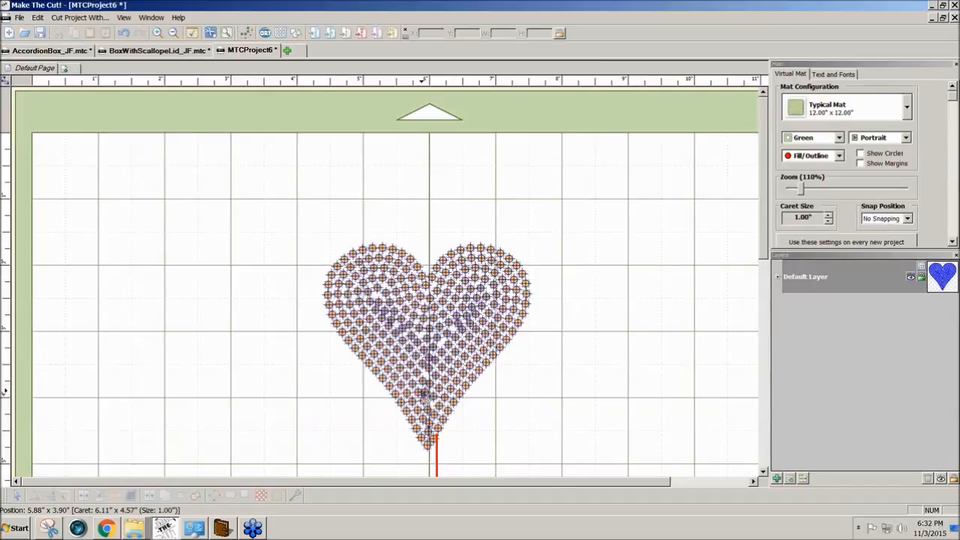
Step: Nudge two stones on the heart's lower centre line to about X 5.93, Y 3.87 and X 6.01, Y 3.99, and adjust a left-lobe stone
left_click(423, 391)
left_click_drag(423, 390, 427, 391)
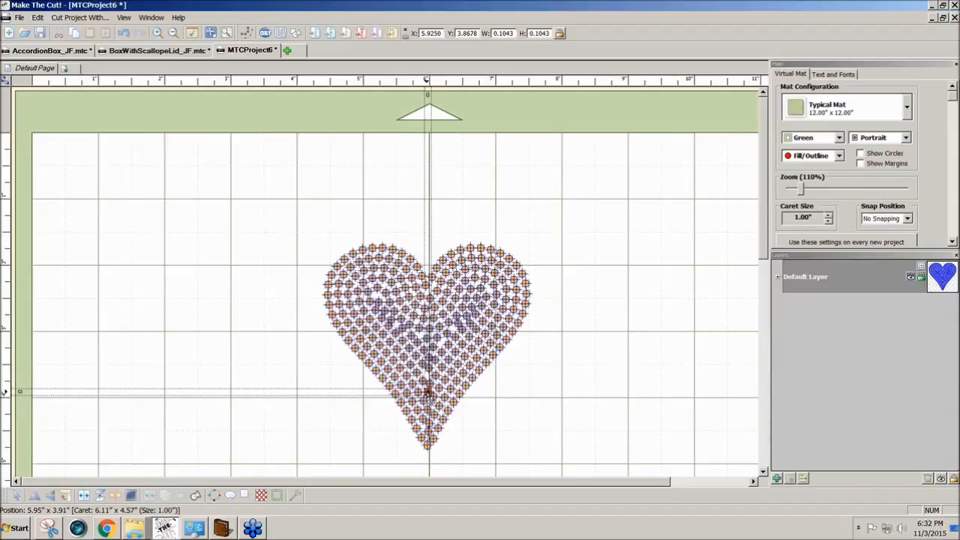
left_click(464, 405)
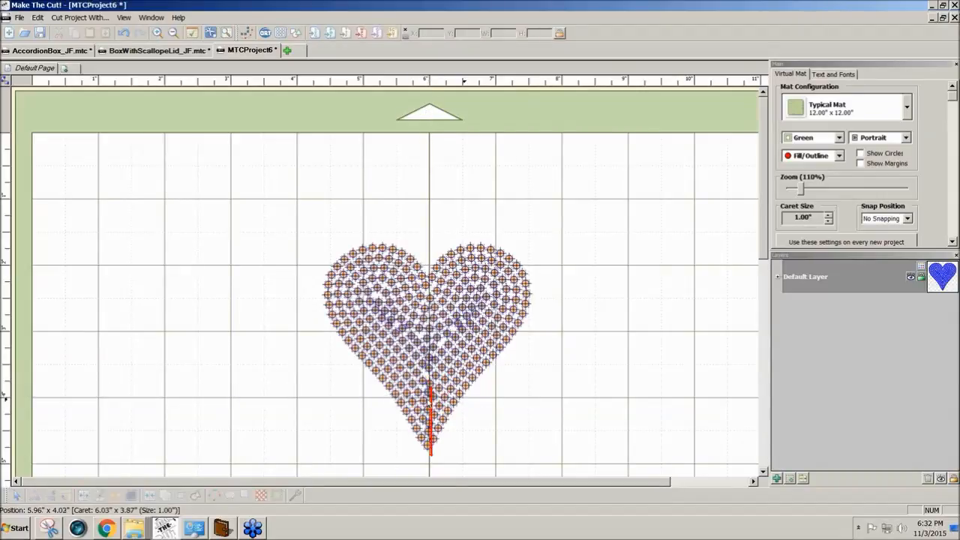
left_click_drag(432, 397, 436, 401)
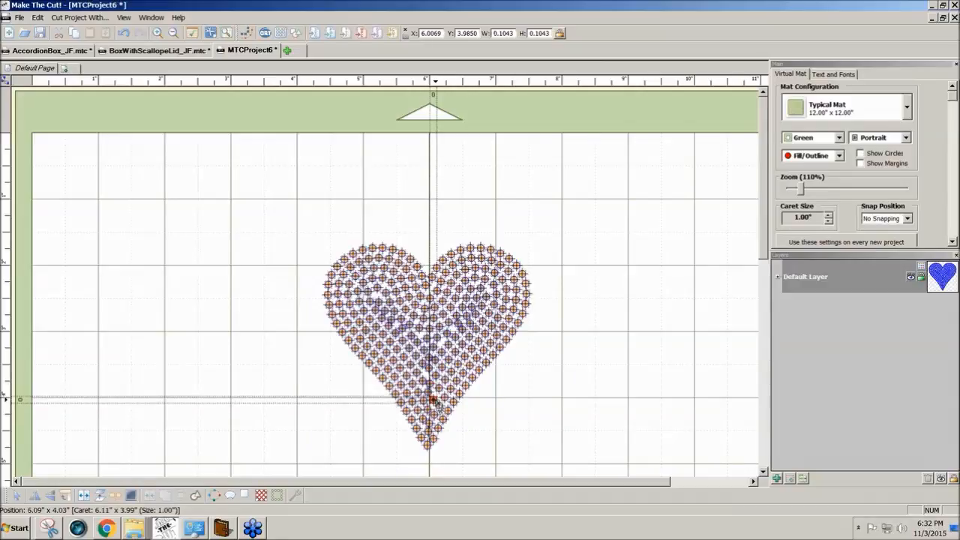
left_click(537, 397)
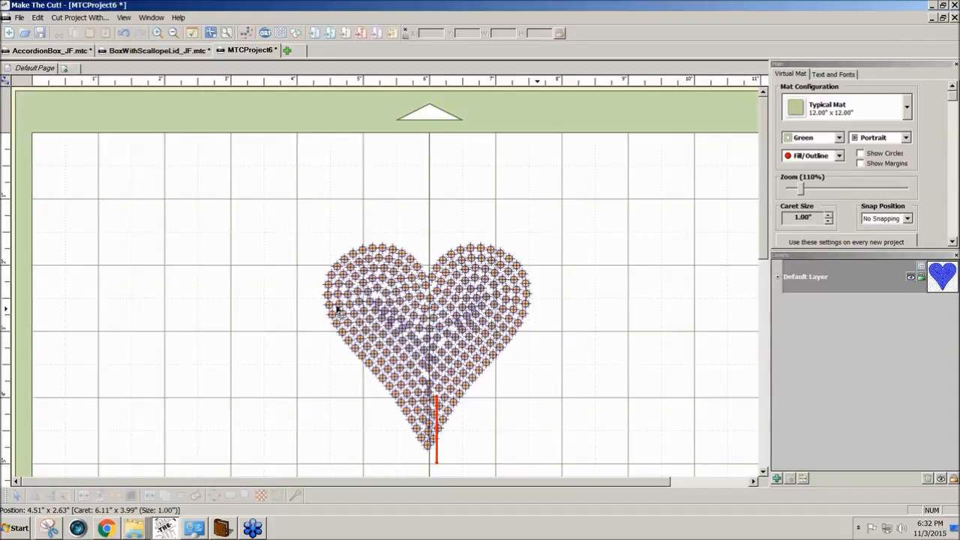
left_click(378, 301)
left_click(379, 299)
Step: Join all of the heart's stones into one shape and move it to the mat's left side at about X 0.88, Y 1.63
left_click_drag(287, 210, 604, 484)
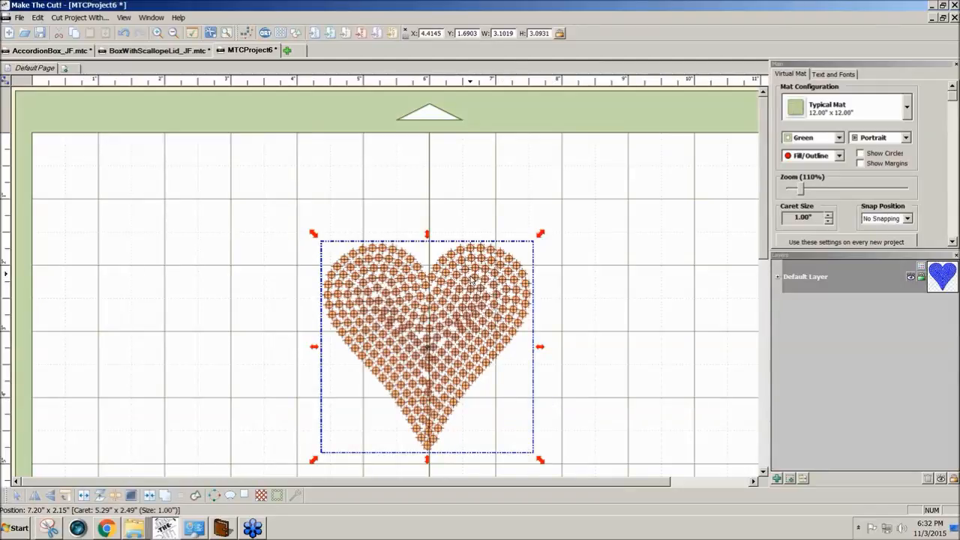
left_click(618, 361)
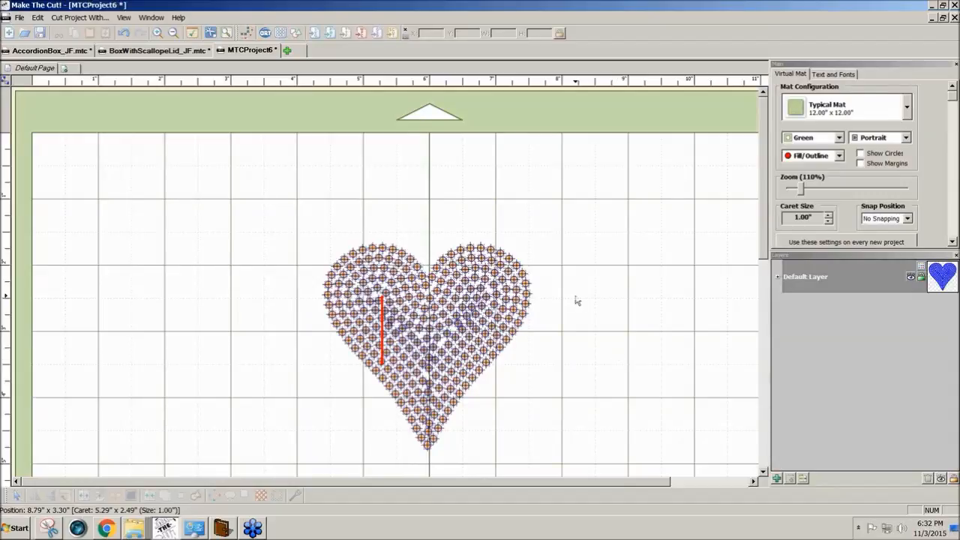
left_click_drag(273, 190, 566, 480)
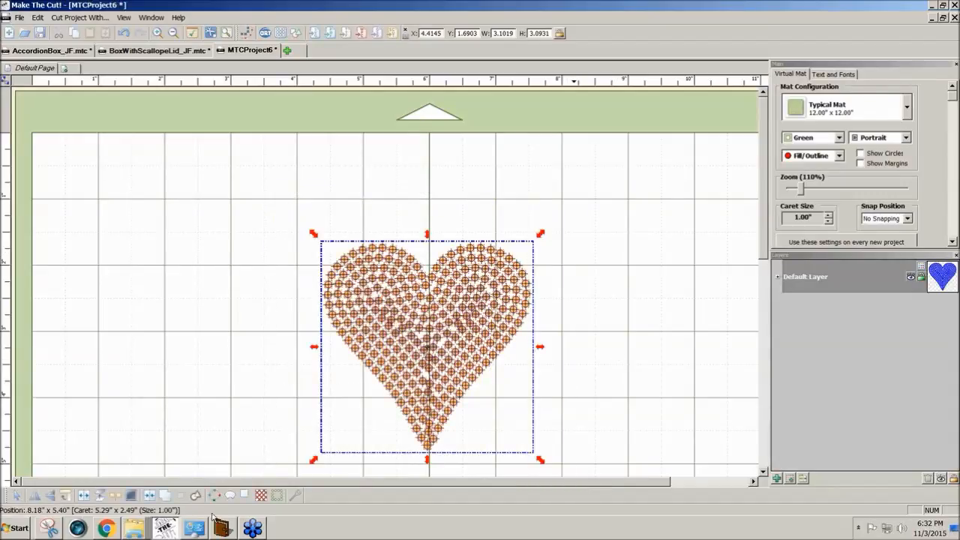
left_click(149, 496)
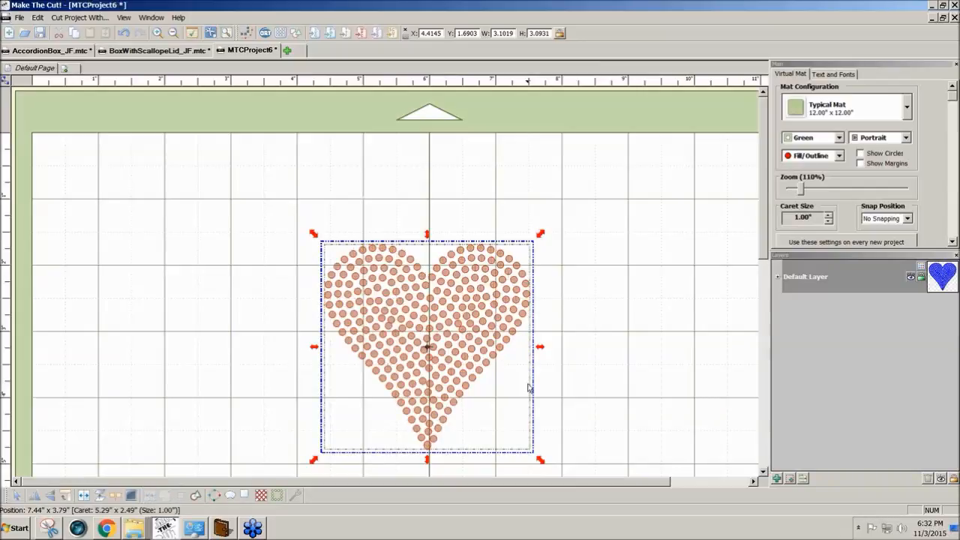
left_click(590, 368)
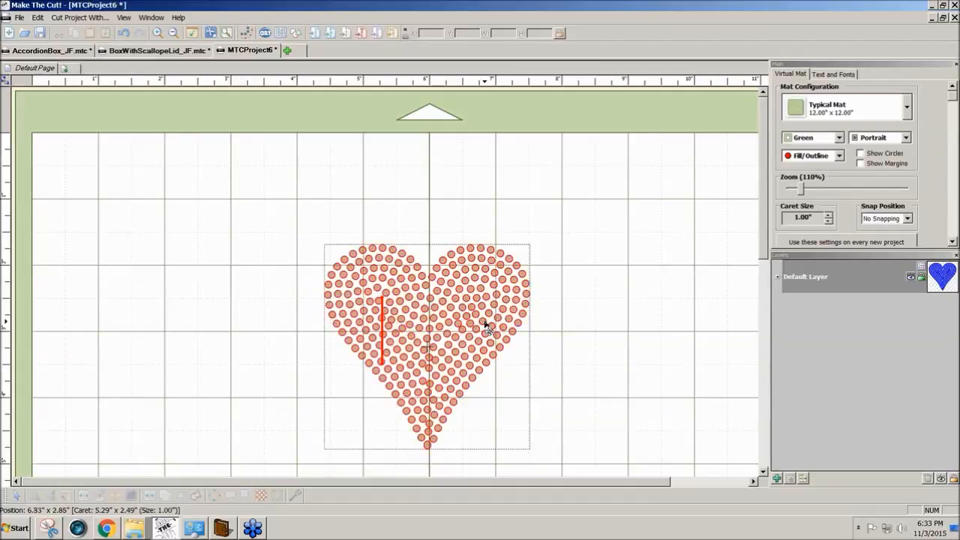
left_click_drag(486, 326, 252, 322)
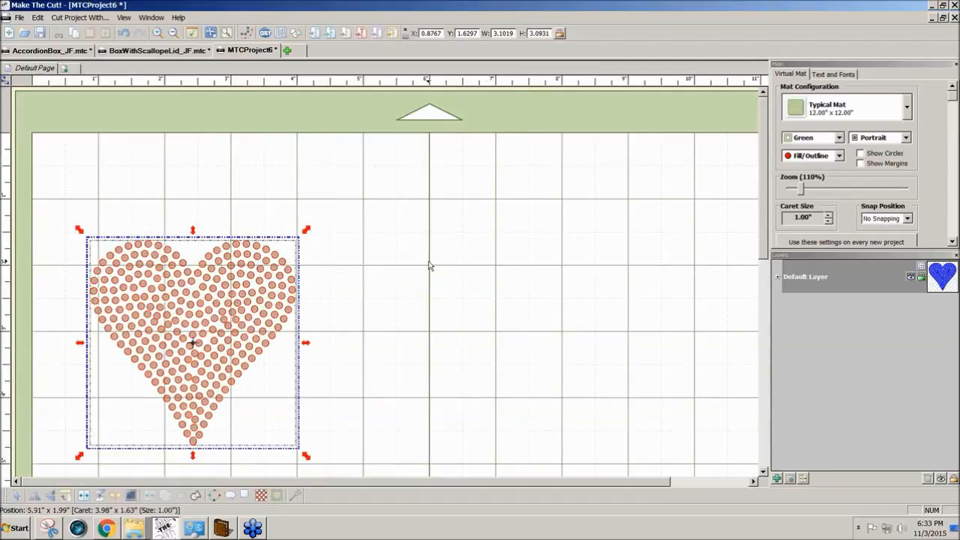
Step: Find the Triangle (Polygons) basic shape, add it to the project and place it on the mat's centre line at about X 5.49, Y 2.45
left_click(297, 33)
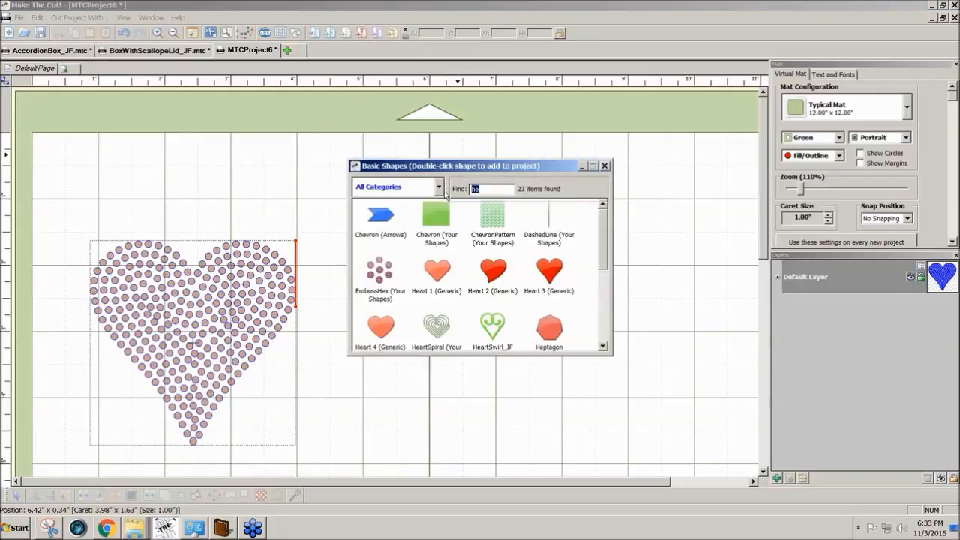
type("tr")
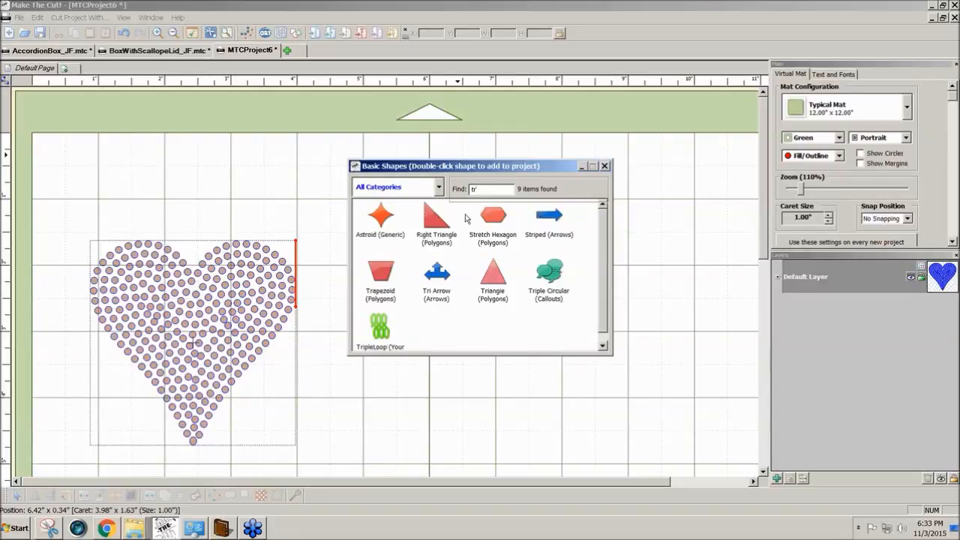
left_click(491, 289)
double_click(490, 283)
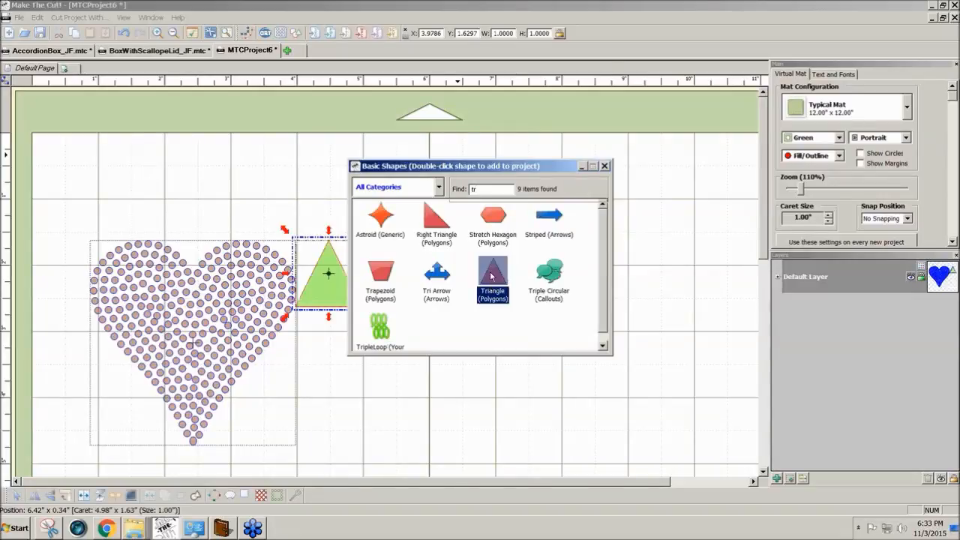
left_click_drag(504, 169, 604, 175)
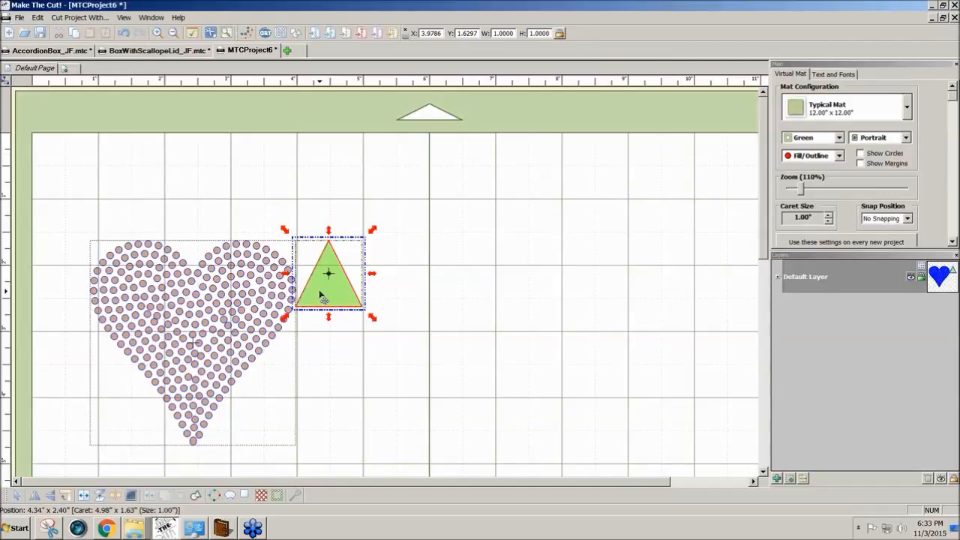
left_click_drag(321, 298, 422, 352)
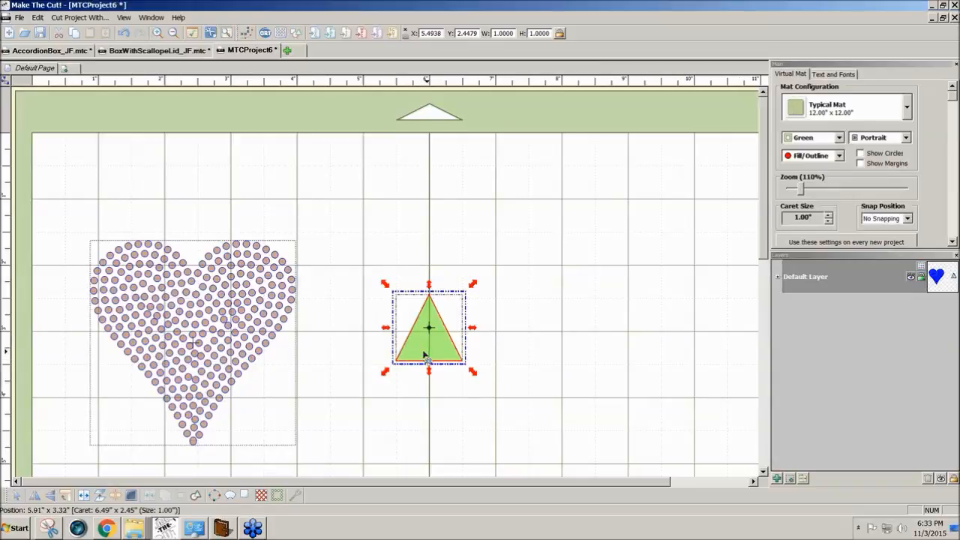
left_click(425, 357)
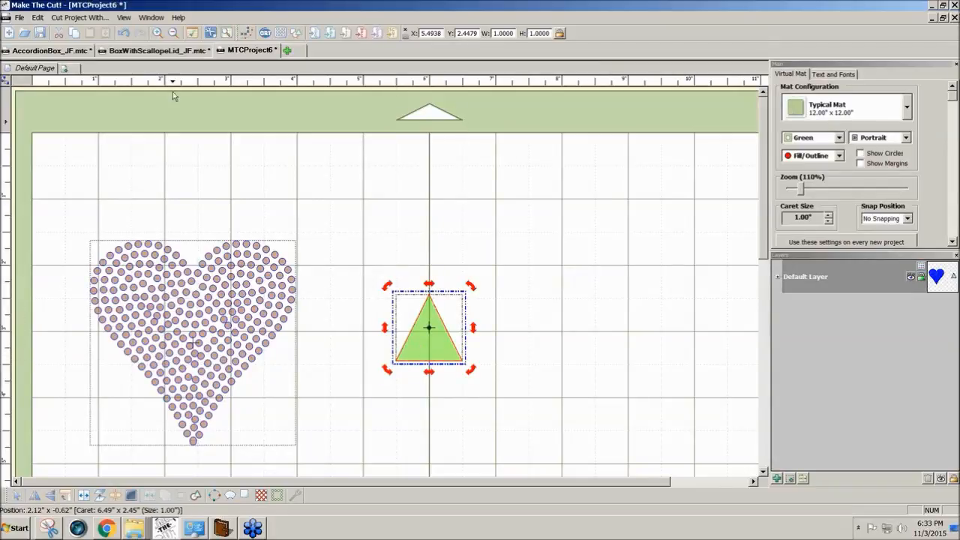
Step: Create nested duplicates inside the triangle by shadowing, with a count of 3 and a gap of -.1 in
left_click(37, 18)
mouse_move(56, 98)
left_click(238, 110)
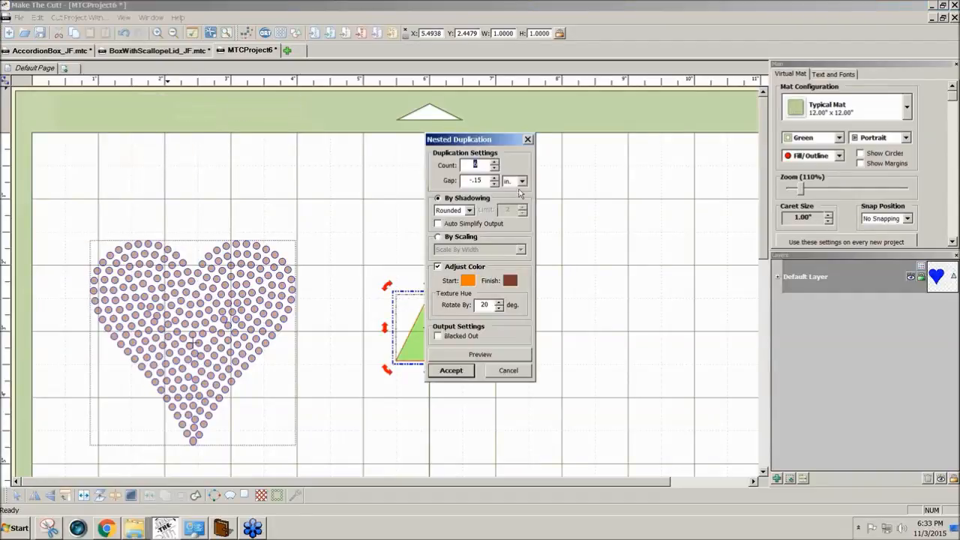
left_click_drag(485, 139, 603, 148)
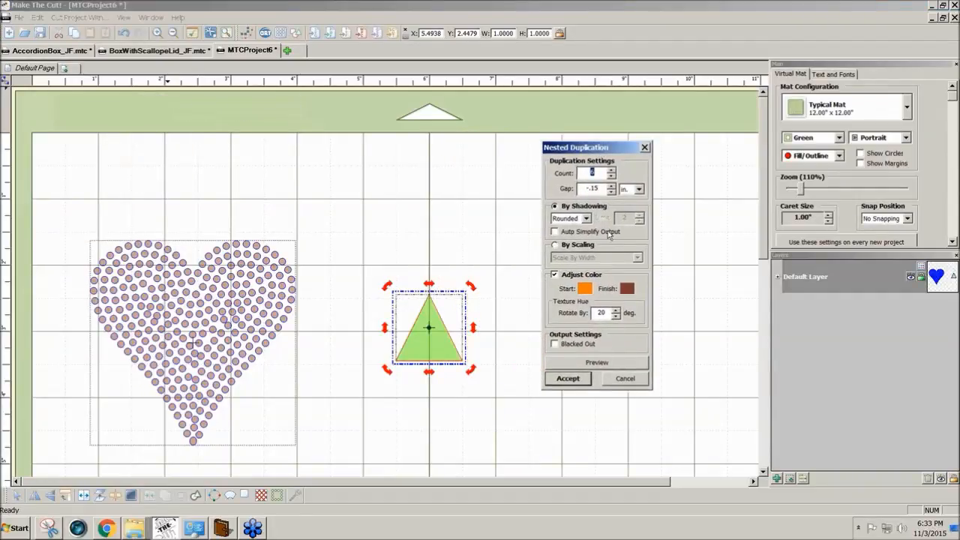
left_click(612, 170)
left_click(602, 362)
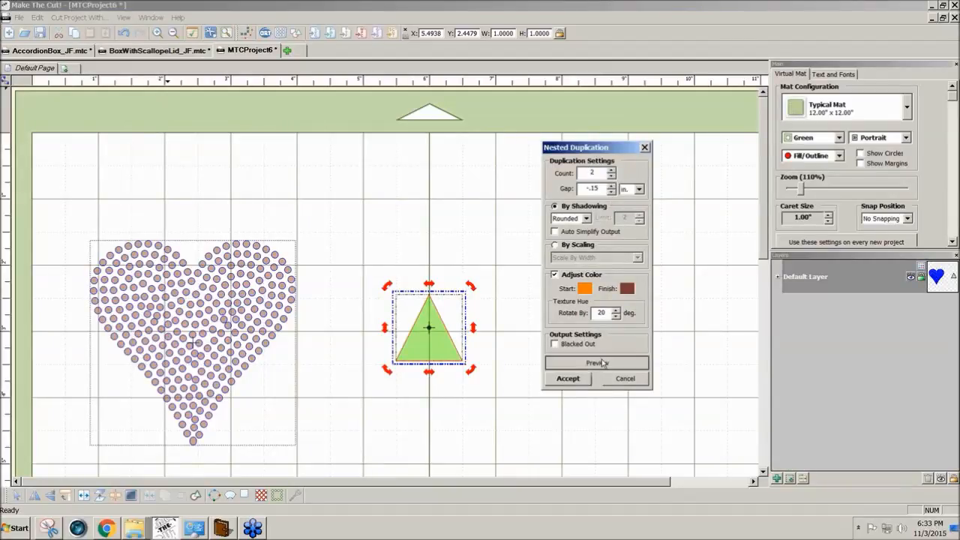
left_click(612, 170)
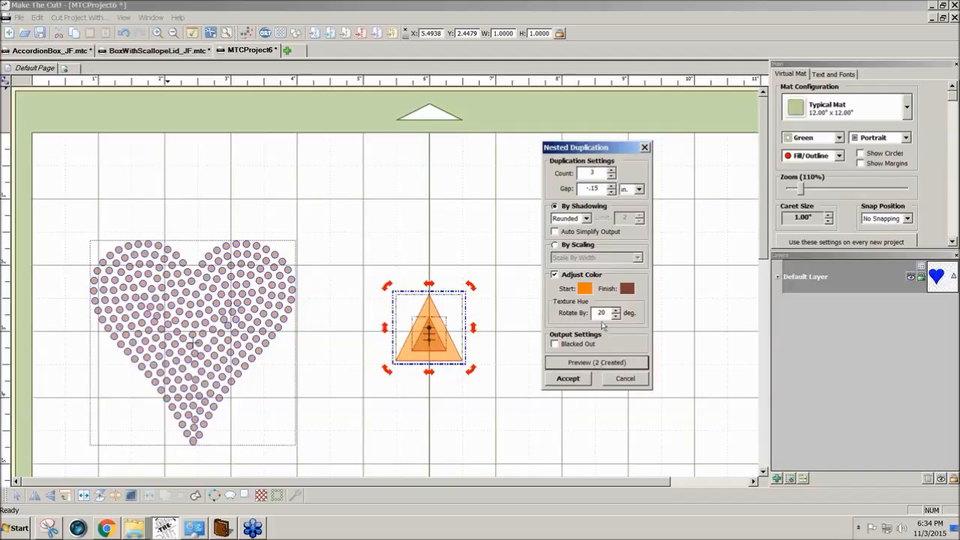
left_click(603, 189)
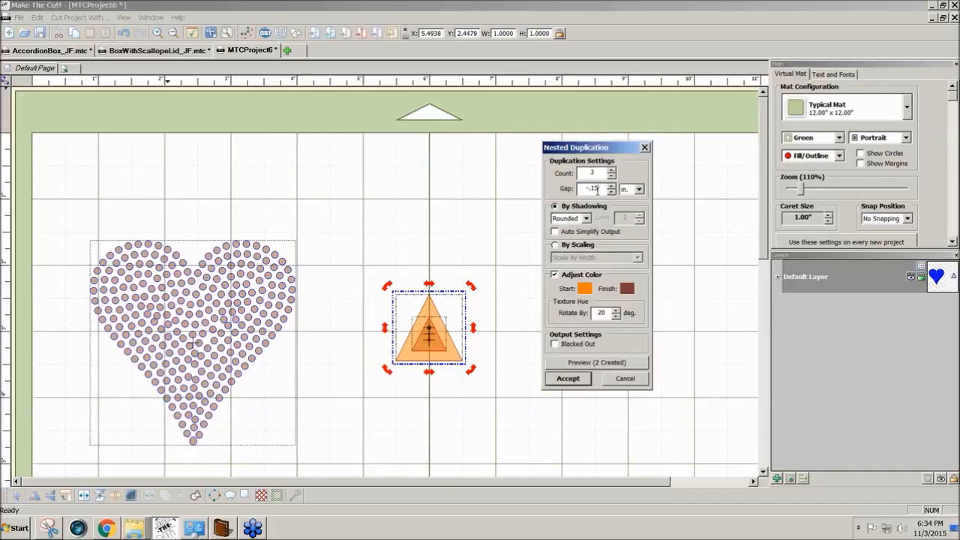
left_click(600, 363)
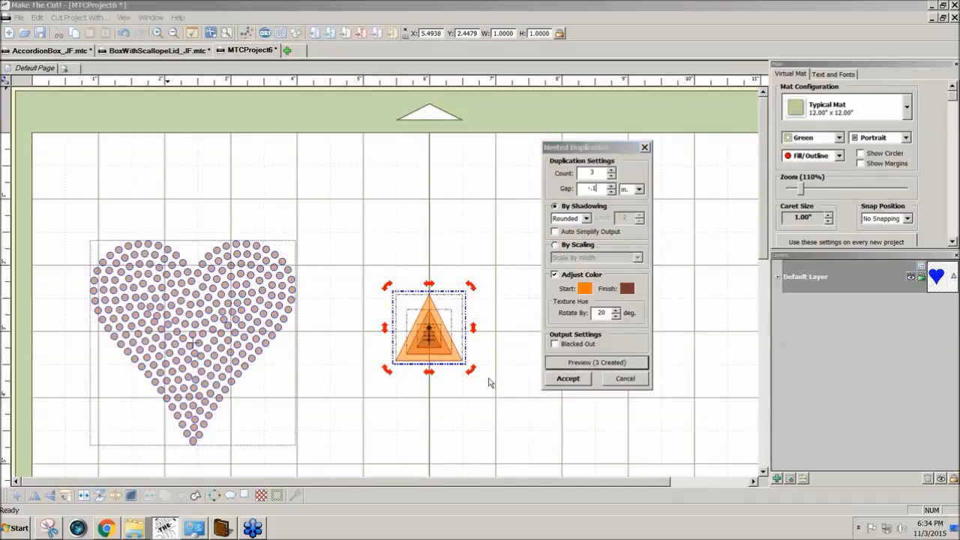
left_click(568, 379)
Step: Select all the nested triangles and preview them as outlined rhinestones in size SS9 (0.1000") with 0.0467" spacing
left_click_drag(349, 238, 527, 447)
left_click(295, 495)
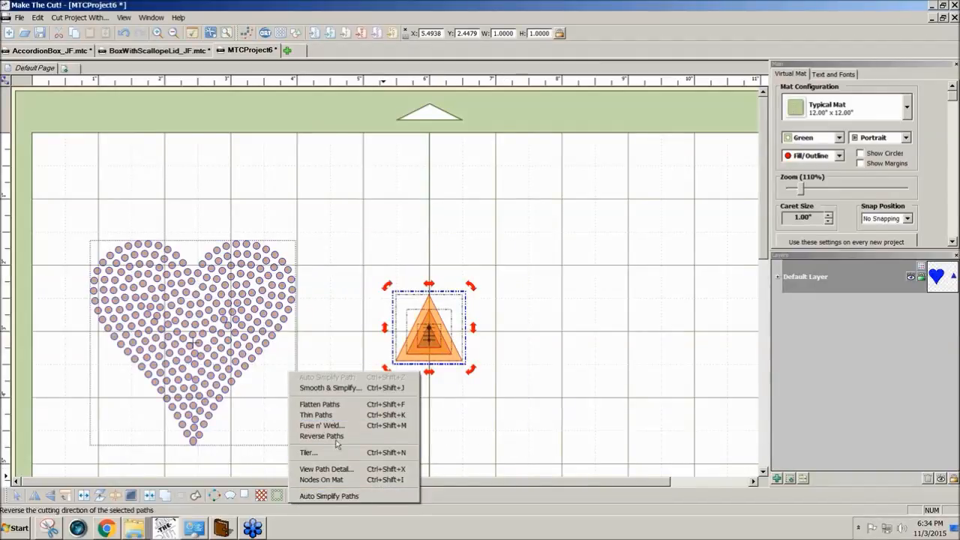
left_click(497, 427)
left_click_drag(536, 414, 352, 252)
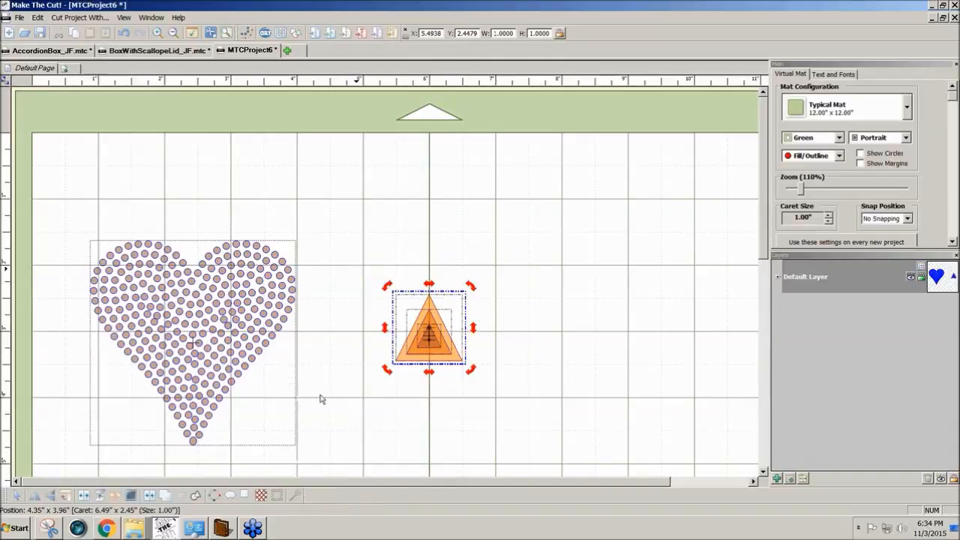
left_click(276, 496)
left_click_drag(479, 202, 622, 196)
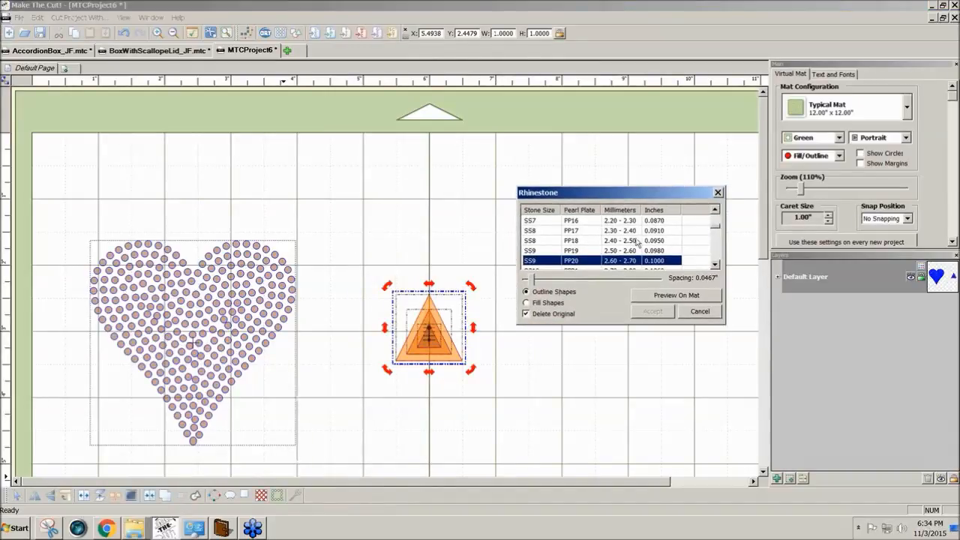
left_click(658, 296)
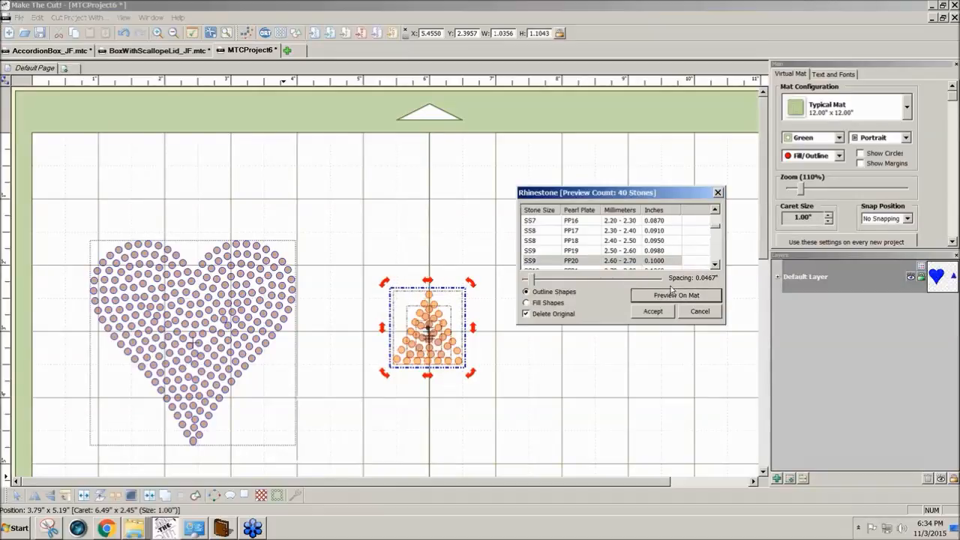
Step: Preview the triangle's rhinestones at wider spacings, including 0.0767", and set the spacing to 0.1000"
left_click_drag(532, 279, 544, 279)
left_click(658, 296)
left_click_drag(545, 279, 536, 283)
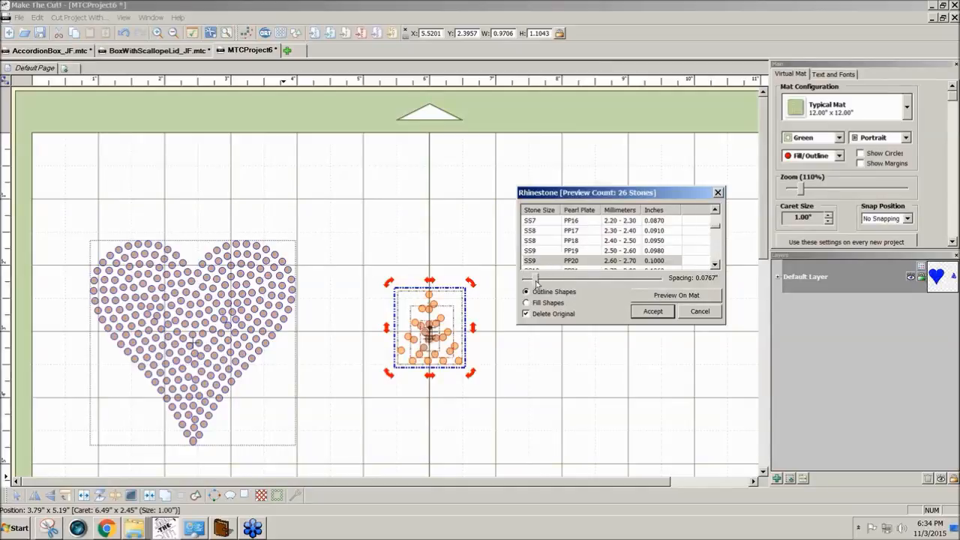
left_click(649, 296)
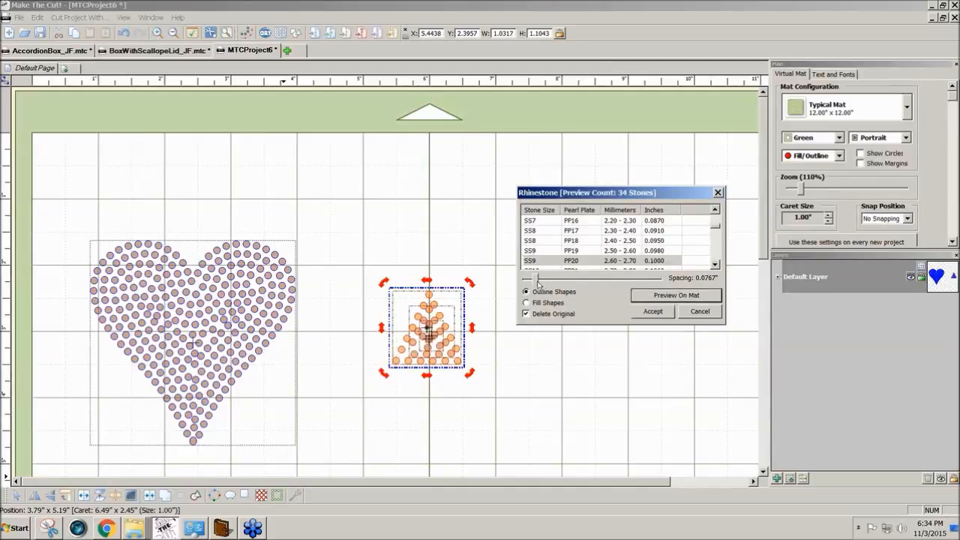
left_click_drag(537, 283, 540, 285)
left_click(664, 299)
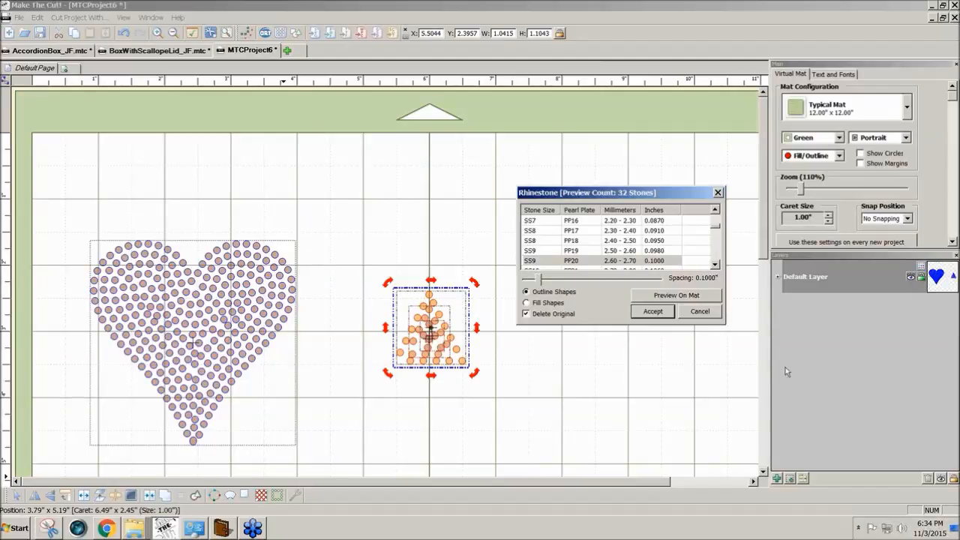
Step: Preview the triangle's outlined rhinestones in size SS9 (0.1000") at spacings of 0.1000", 0.0567" and 0.1333", ending at 0.1000"
left_click(701, 295)
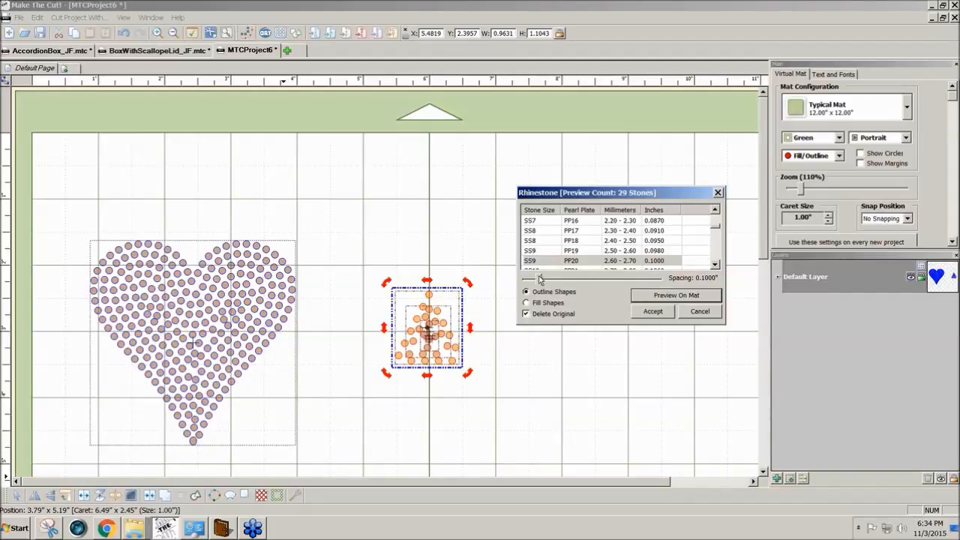
left_click_drag(539, 280, 534, 280)
left_click(651, 297)
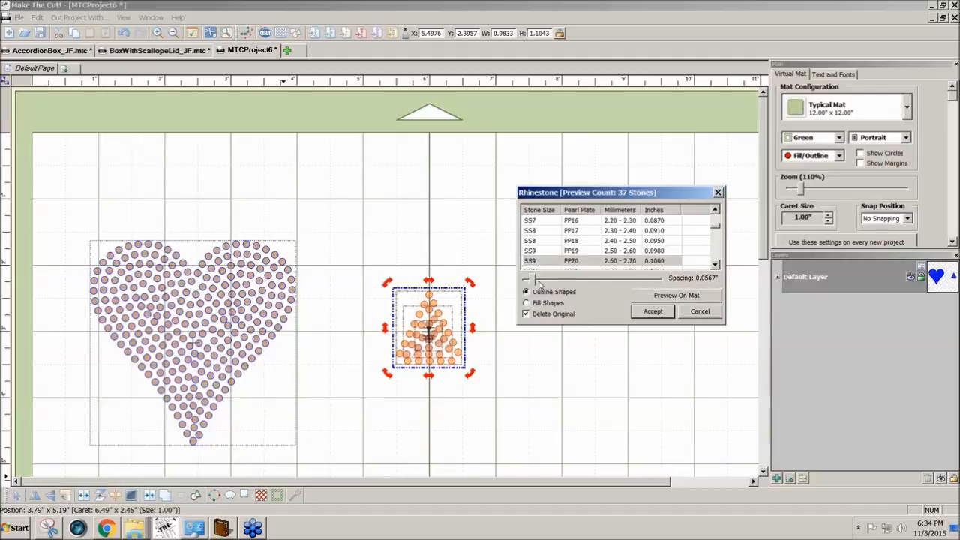
left_click_drag(534, 279, 545, 279)
left_click(671, 298)
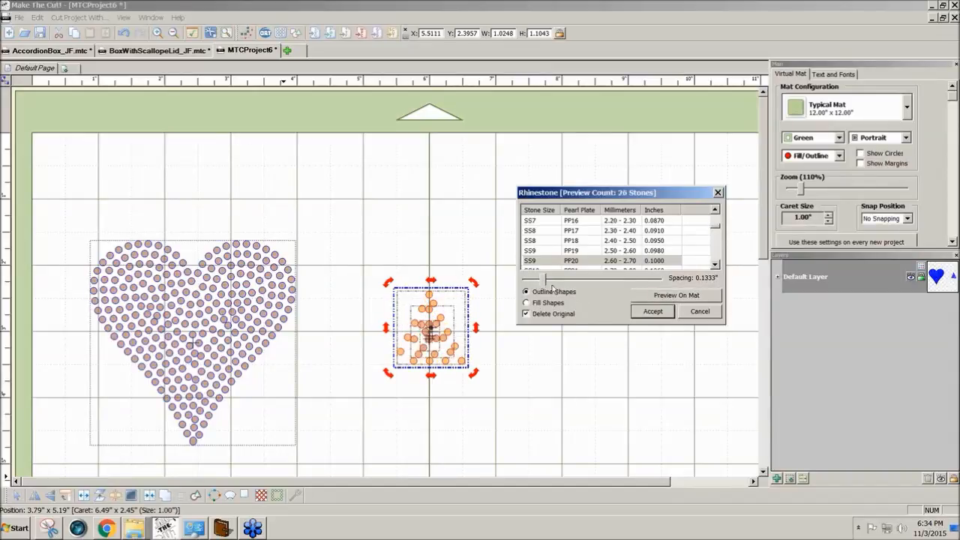
left_click_drag(545, 280, 540, 280)
left_click(650, 297)
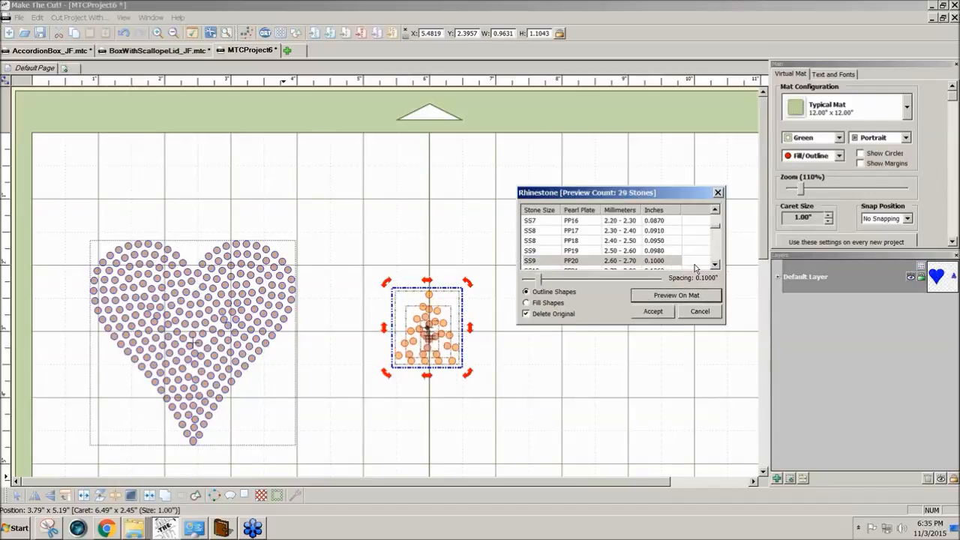
Step: Preview the triangle in stone size SS11 (0.1100") at spacings of 0.1000", 0.0567" and 0.0333", and cancel the conversion
left_click(717, 265)
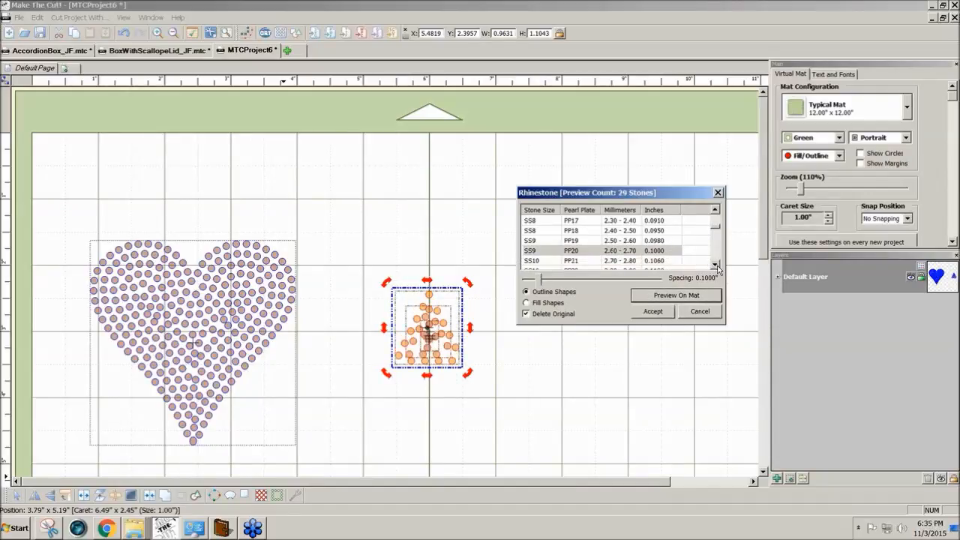
left_click(717, 266)
left_click(717, 265)
left_click(538, 261)
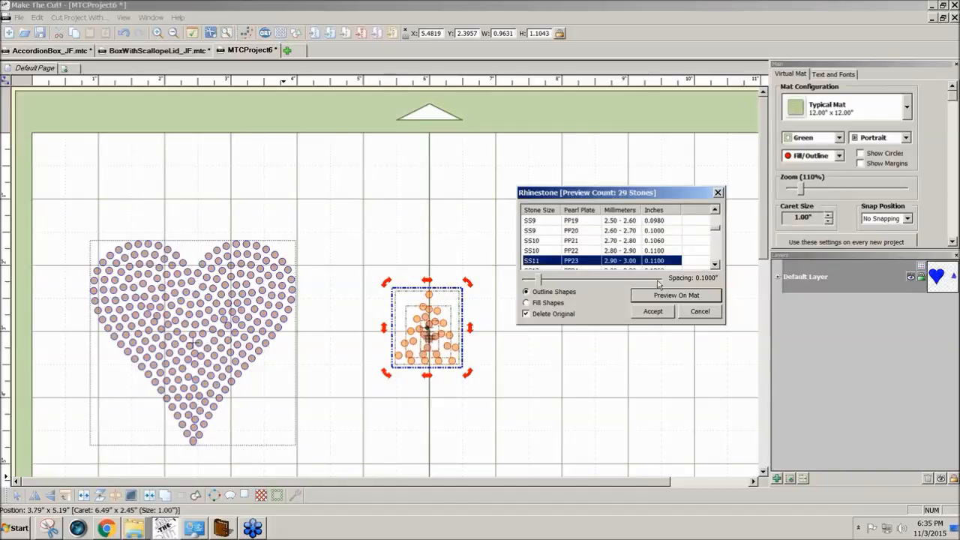
left_click(669, 295)
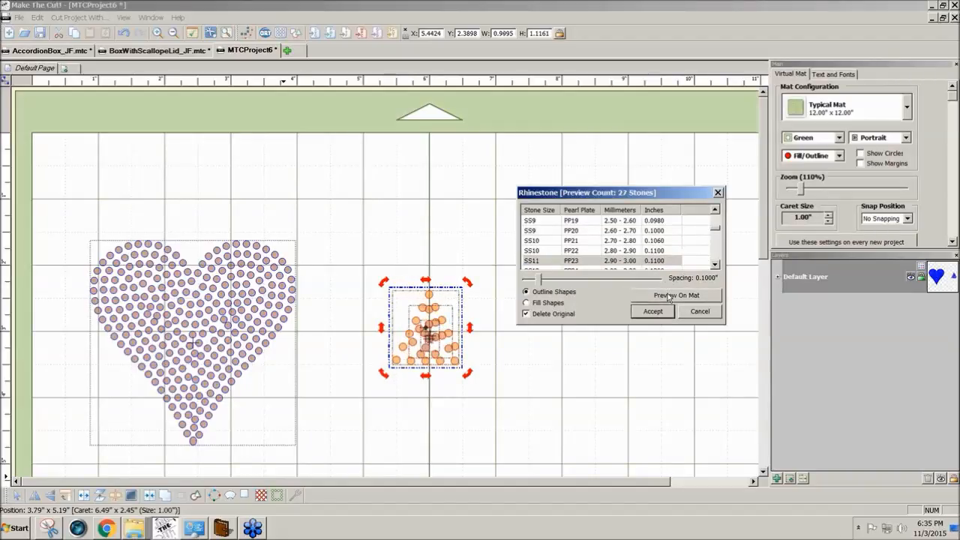
left_click_drag(535, 280, 532, 280)
left_click(650, 296)
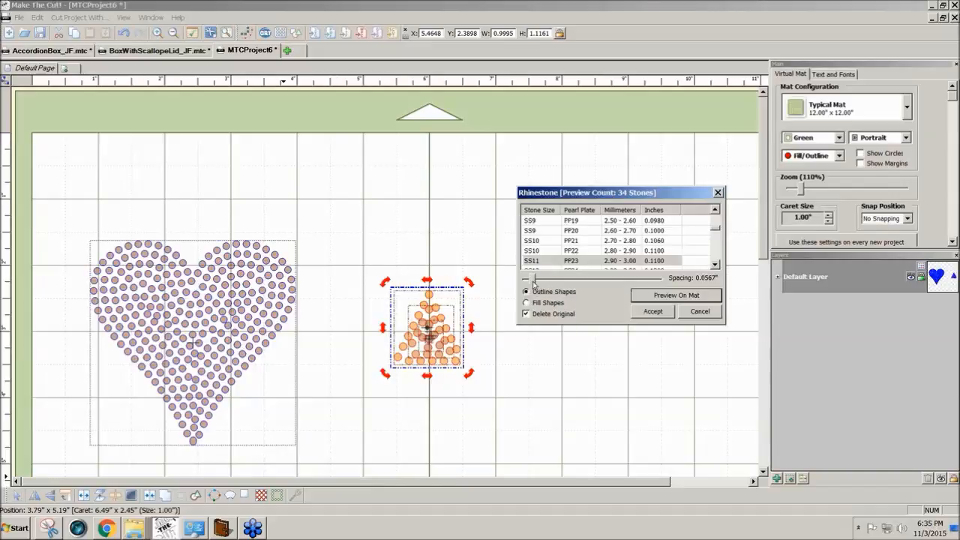
left_click_drag(533, 281, 531, 279)
left_click(649, 296)
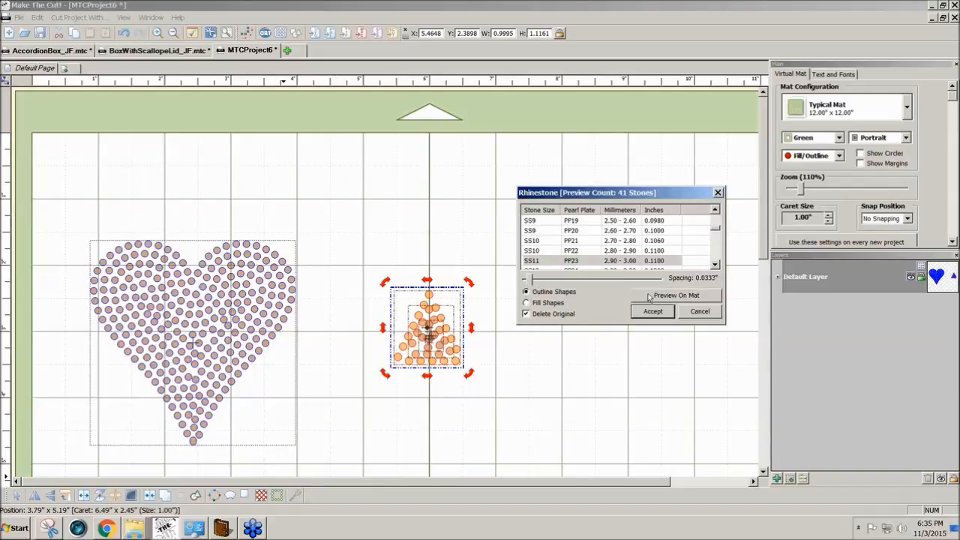
left_click(699, 312)
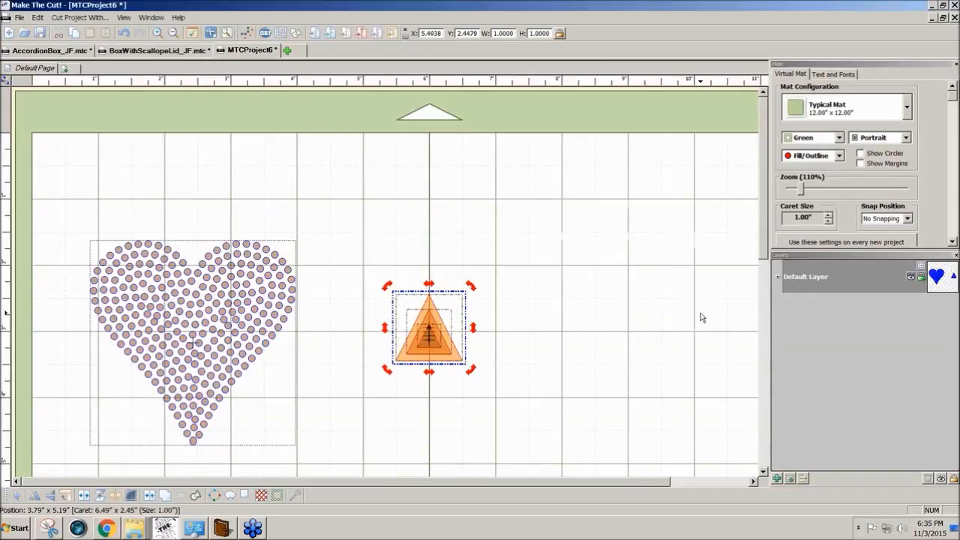
Step: Delete the nested triangles and add the Hexagon (Polygons) basic shape to the project
left_click_drag(492, 384, 385, 273)
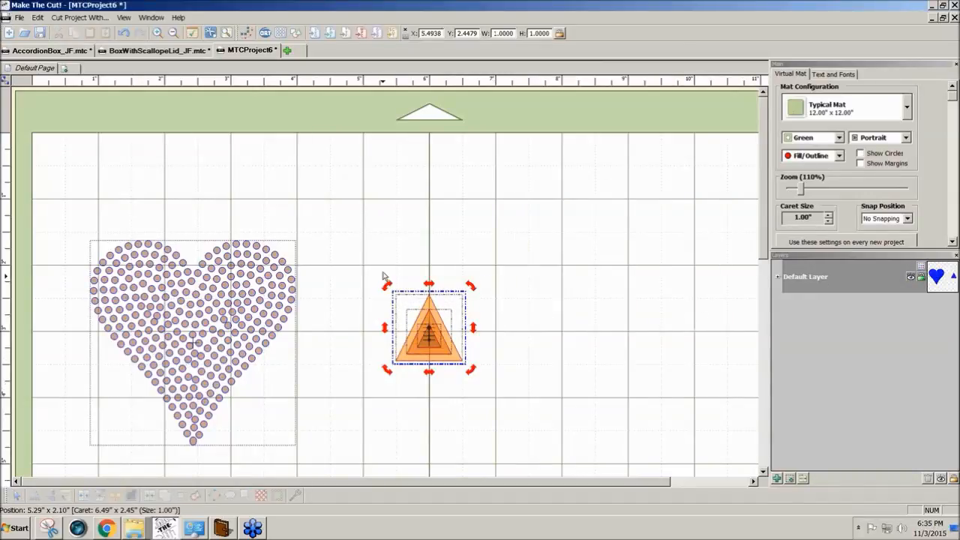
key("Delete")
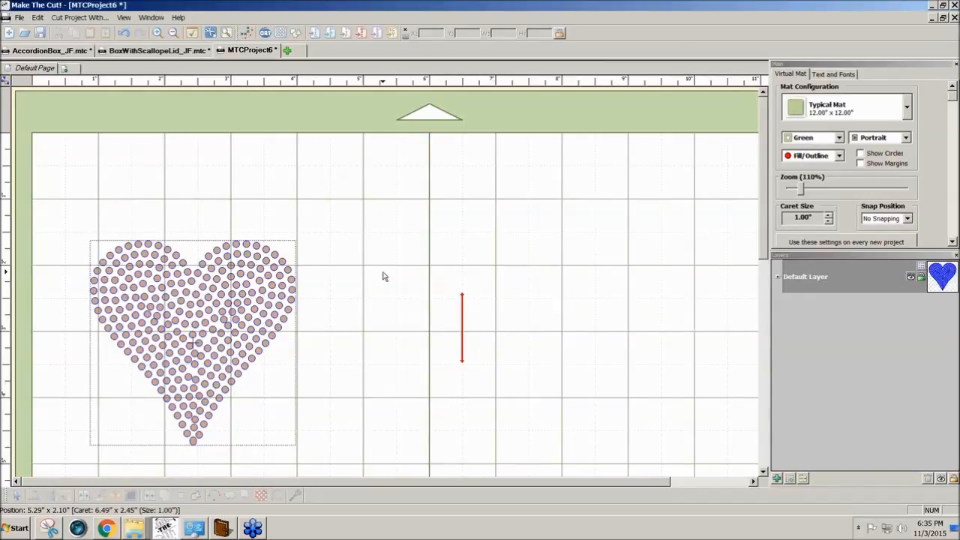
left_click(297, 35)
left_click_drag(482, 189, 452, 187)
type("ha")
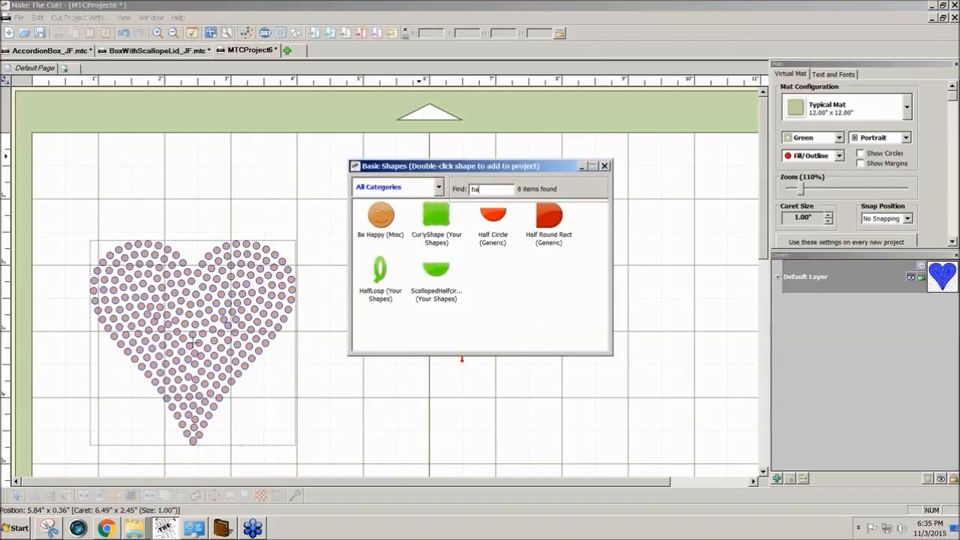
type("l=")
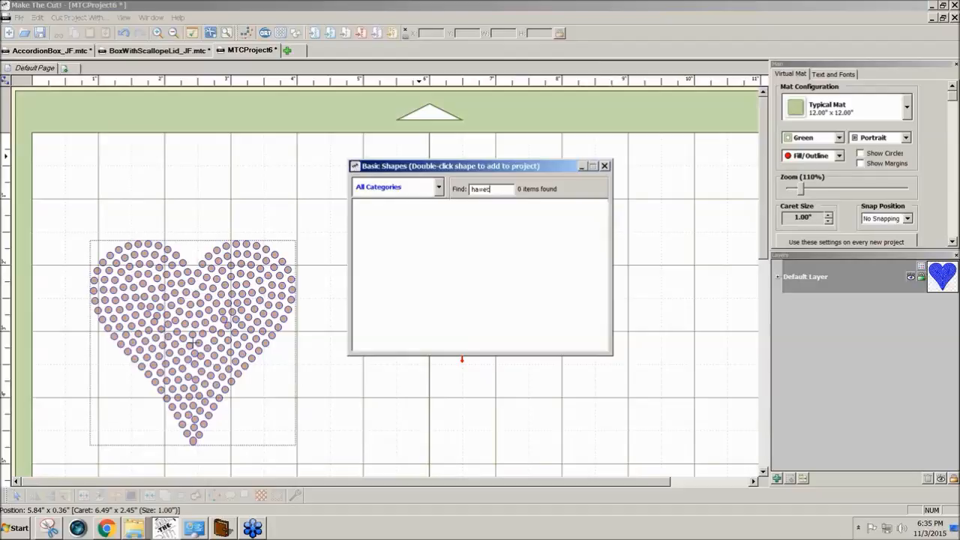
key("BackSpace")
key("BackSpace")
key("BackSpace")
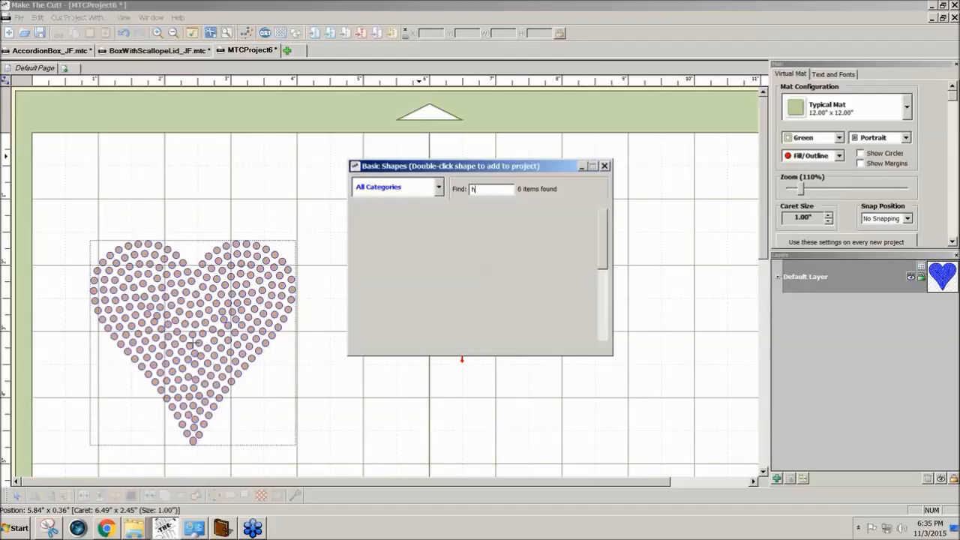
type("ex")
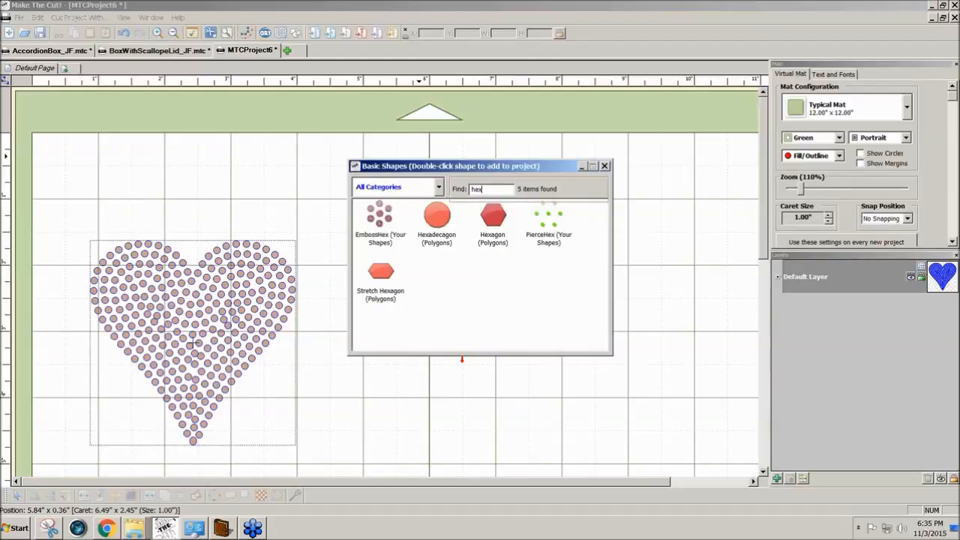
double_click(495, 214)
left_click(606, 166)
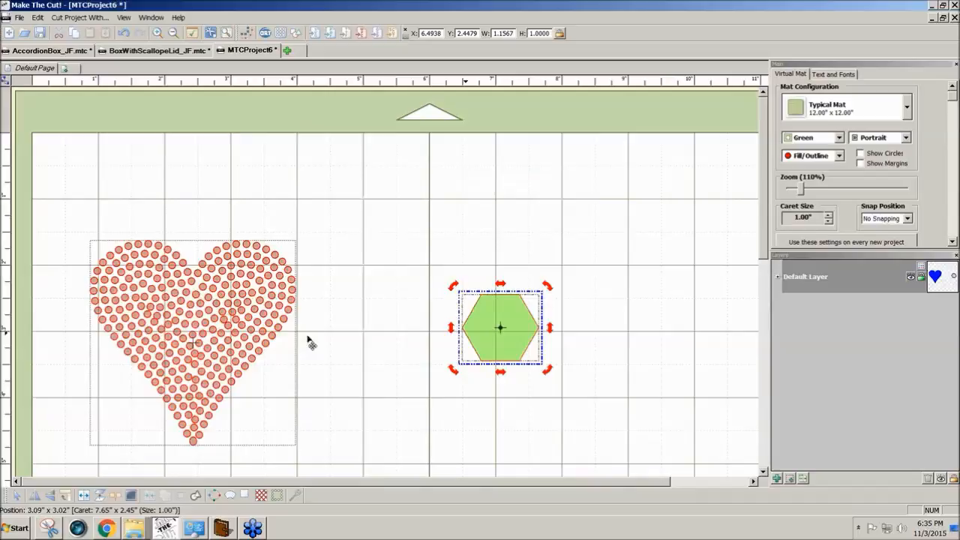
Step: Move and enlarge the hexagon to about 2.67 by 2.31 in at about X 5.67, Y 1.84, leaving it selected
left_click_drag(508, 347, 438, 347)
left_click(471, 361)
left_click_drag(477, 377, 570, 448)
left_click_drag(477, 413, 493, 370)
left_click(654, 387)
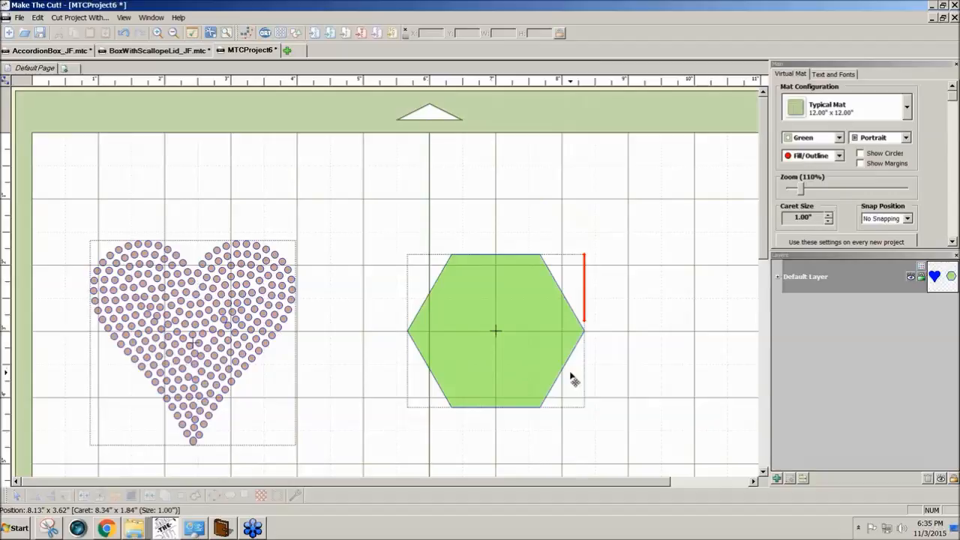
left_click(36, 19)
mouse_move(69, 119)
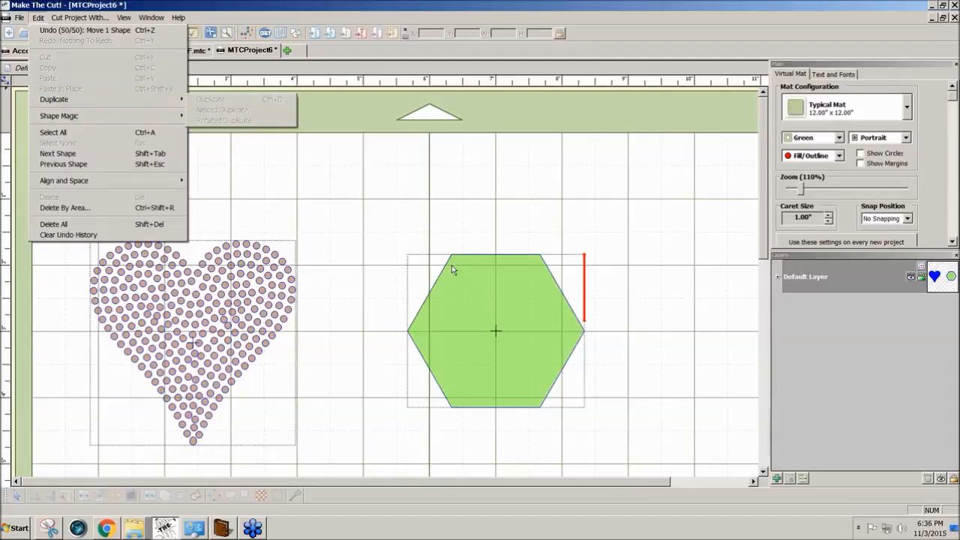
left_click(550, 333)
left_click(525, 330)
left_click(37, 18)
mouse_move(49, 99)
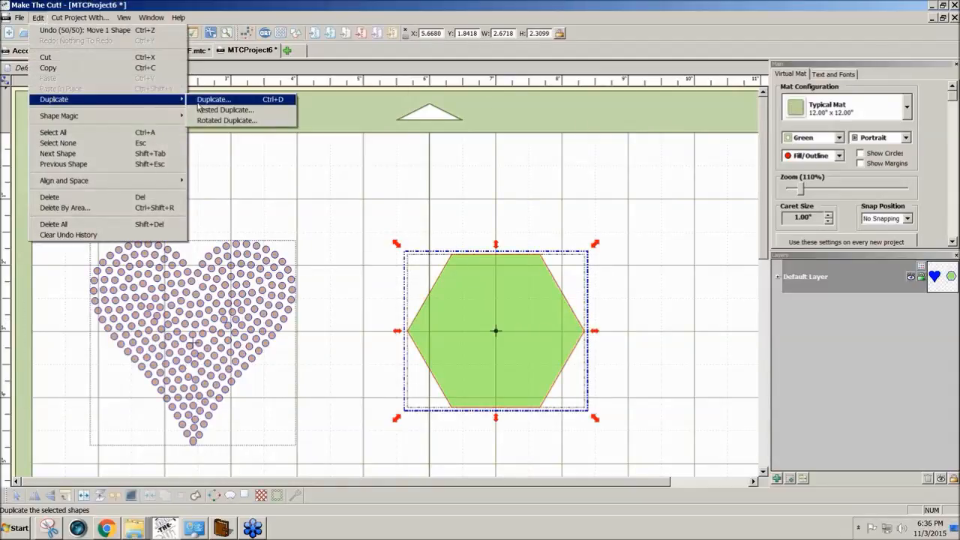
left_click(200, 102)
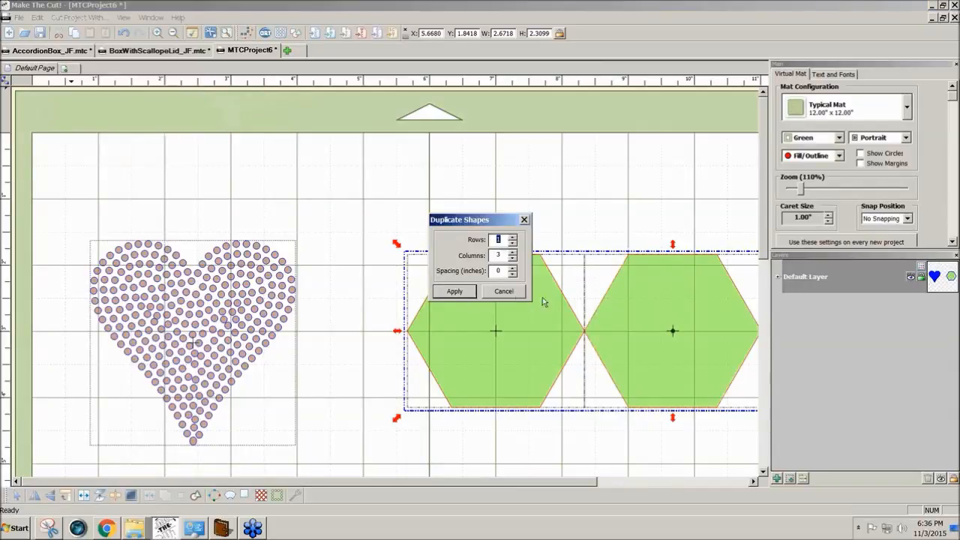
left_click(504, 291)
Step: Create nested duplicates inside the hexagon by scaling (Scale By Width), with a count of 7 and a gap of -.2 in
left_click(39, 18)
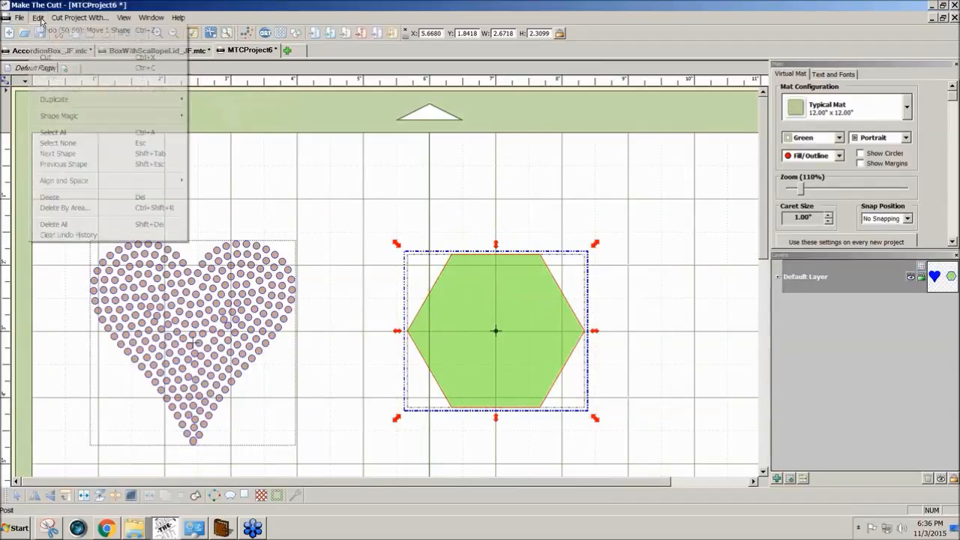
mouse_move(173, 99)
left_click(201, 116)
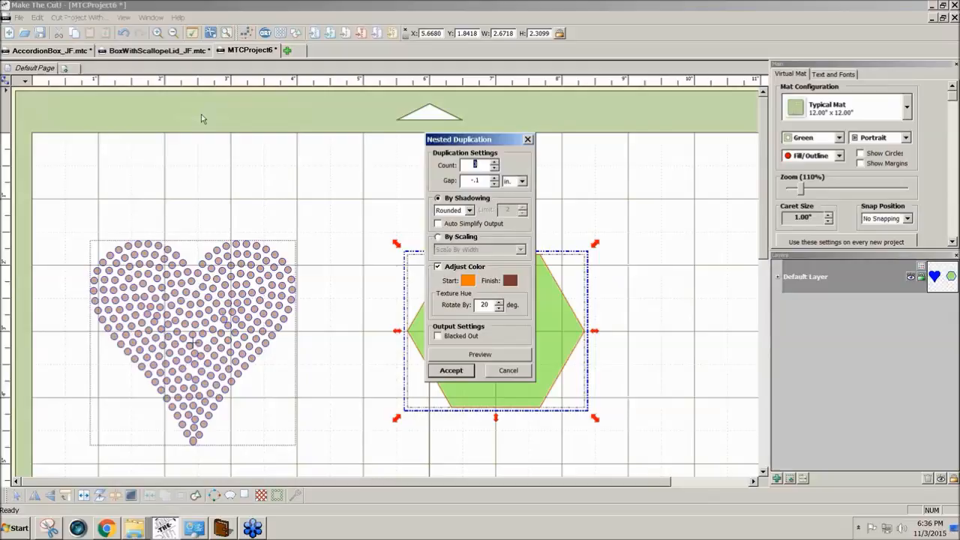
left_click_drag(460, 145, 661, 157)
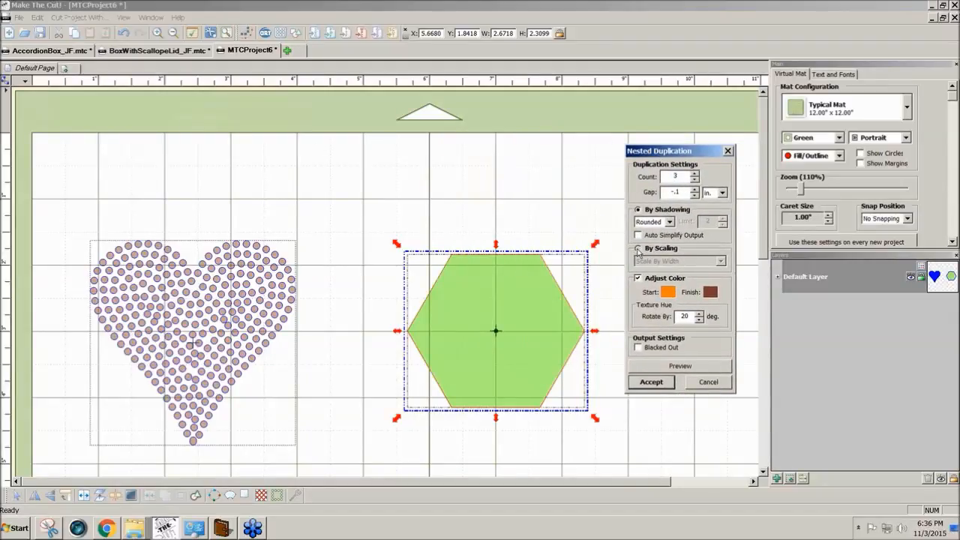
left_click(639, 249)
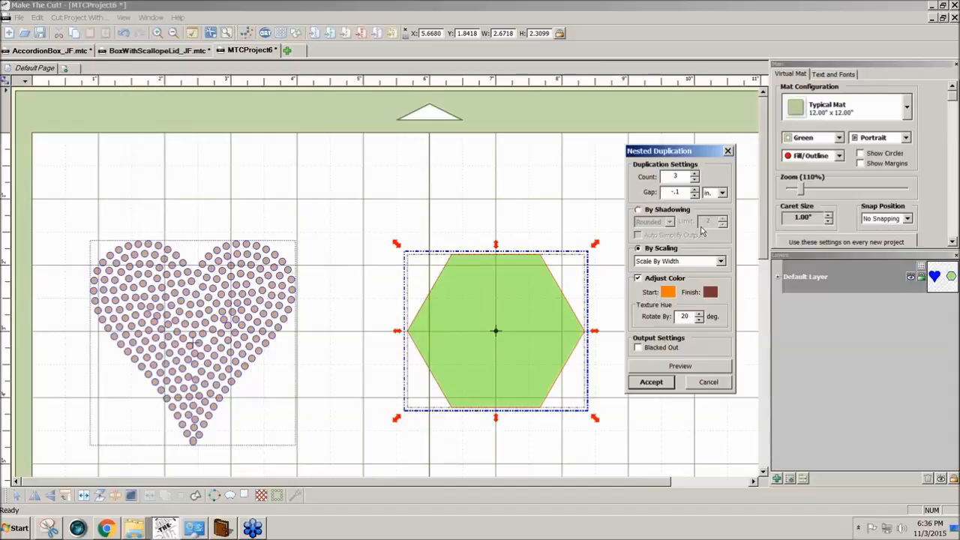
left_click(694, 174)
left_click(694, 174)
left_click(692, 368)
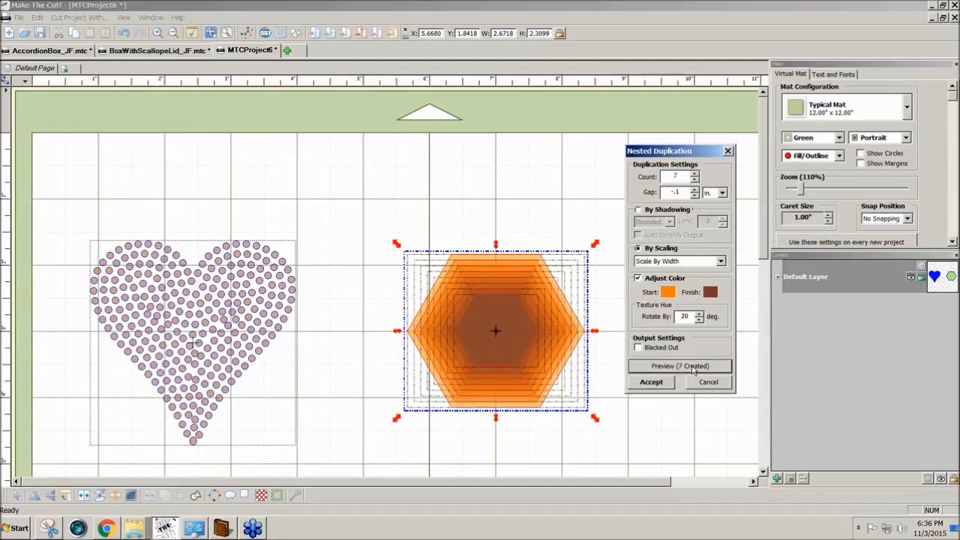
left_click(685, 192)
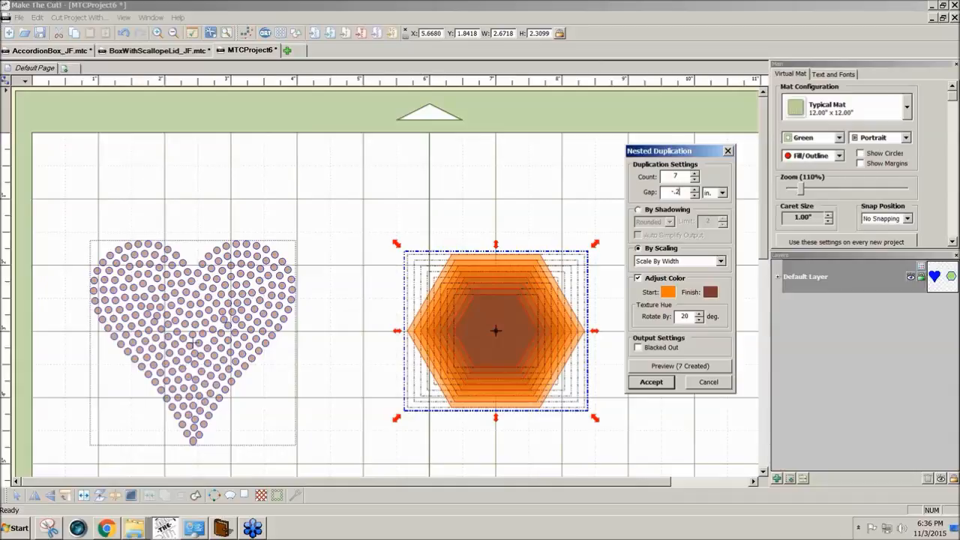
left_click(710, 366)
left_click(653, 382)
Step: Convert all the nested hexagons to outlined rhinestones in size SS9 (0.1000") with 0.1000" spacing, deleting the originals
left_click_drag(354, 205, 634, 459)
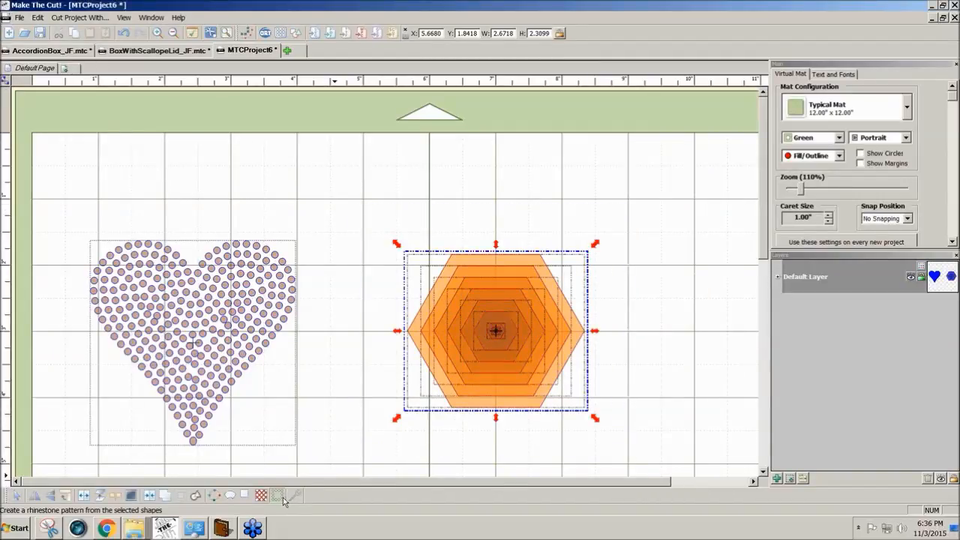
left_click(279, 497)
left_click_drag(481, 199, 660, 114)
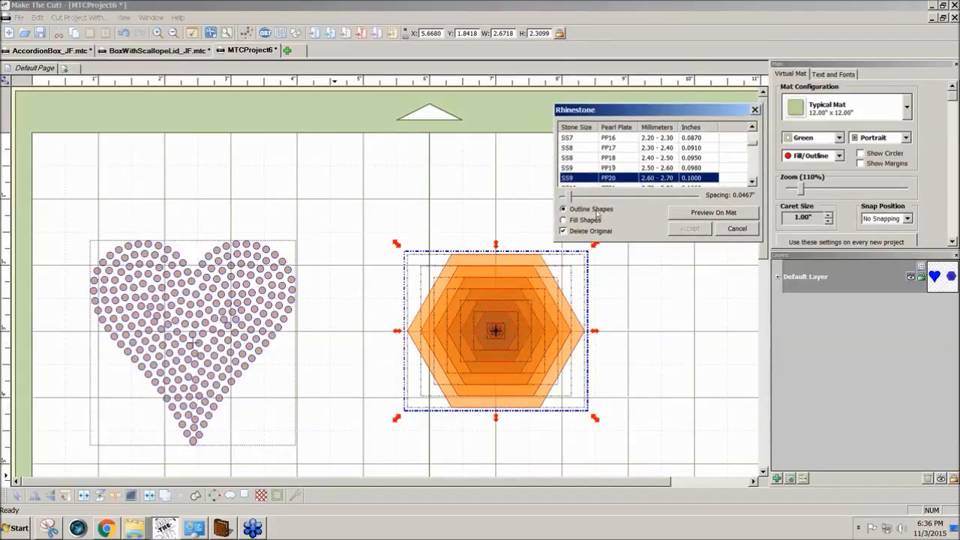
mouse_move(572, 201)
left_mouse_down()
mouse_move(600, 196)
mouse_move(578, 196)
left_mouse_up()
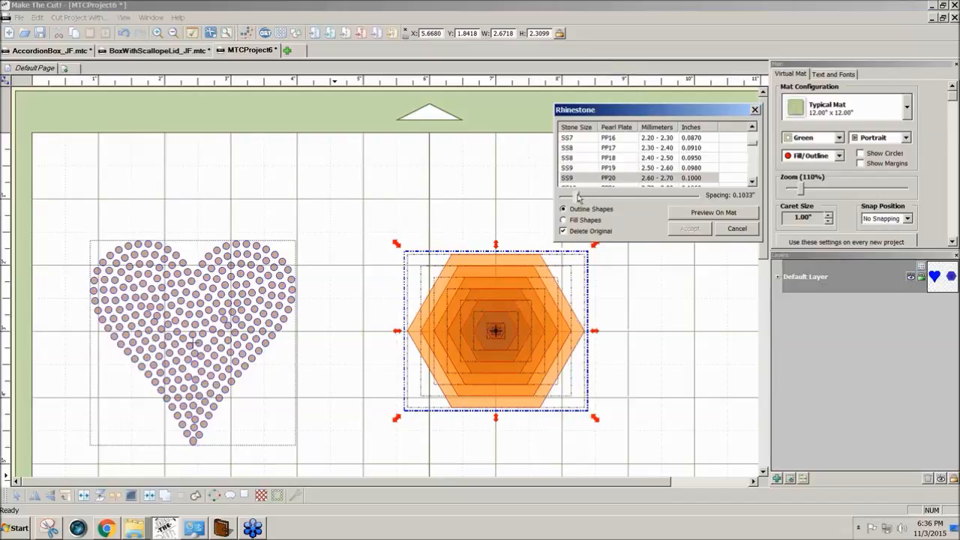
left_click(712, 213)
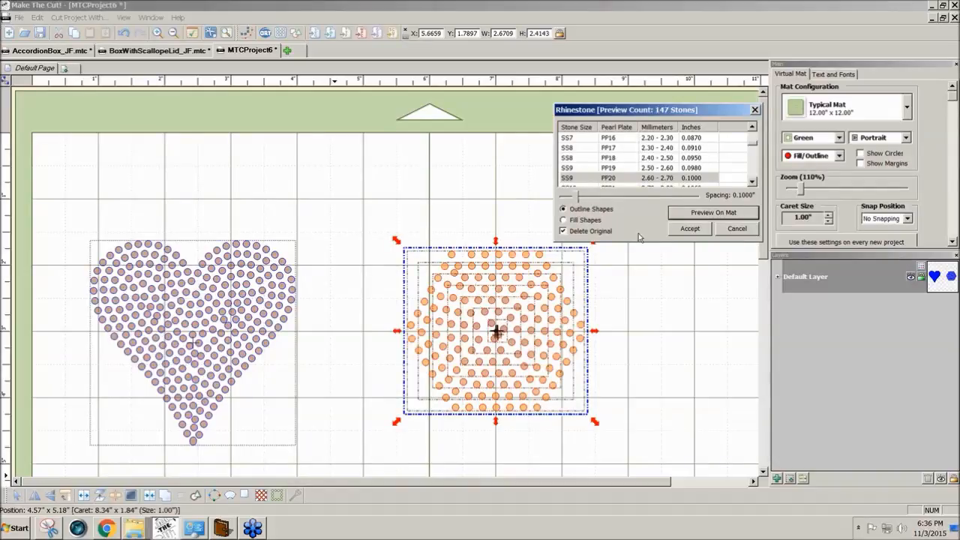
left_click(691, 229)
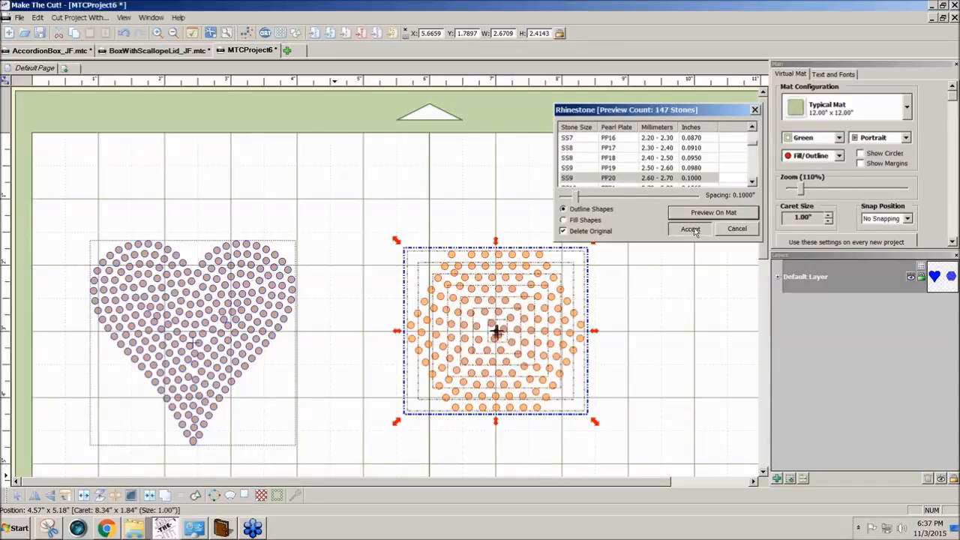
Step: Join all the hexagon's rhinestone rings into one shape and split that shape into individual stones
left_click_drag(341, 214, 627, 453)
left_click(147, 497)
left_click(622, 372)
left_click(497, 337)
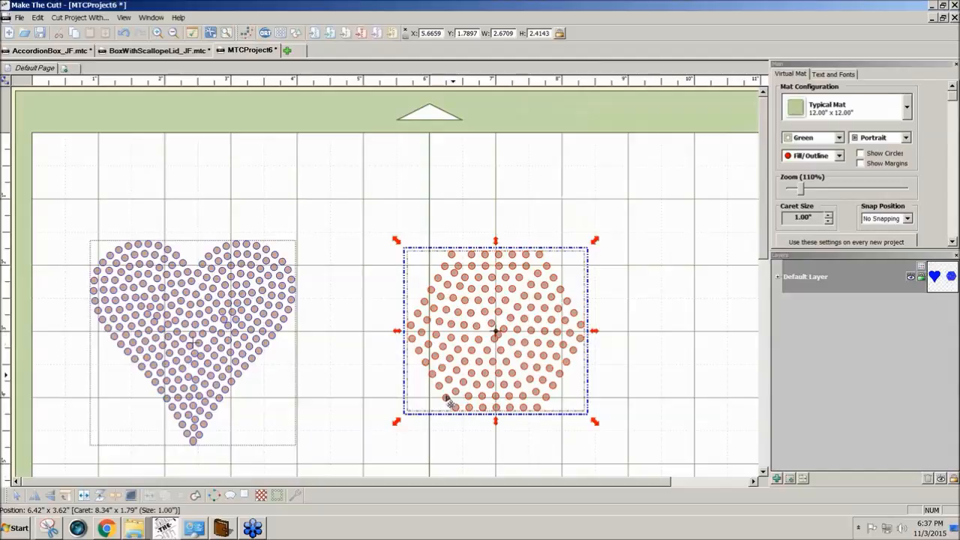
left_click(84, 496)
left_click(657, 365)
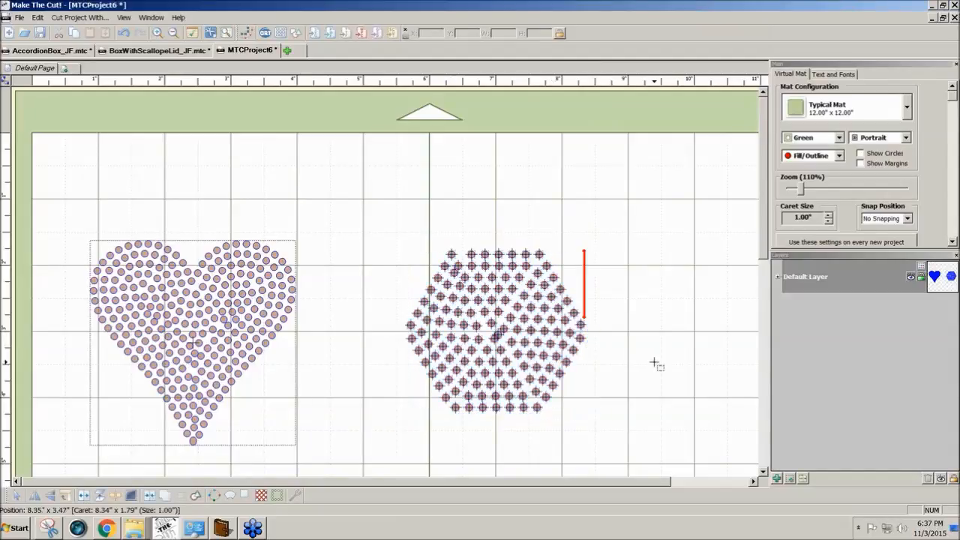
Step: Move one crowded stone from the hexagon's centre out of the pattern to about X 9.98, Y 2.88
left_click(501, 336)
left_click_drag(507, 339, 697, 328)
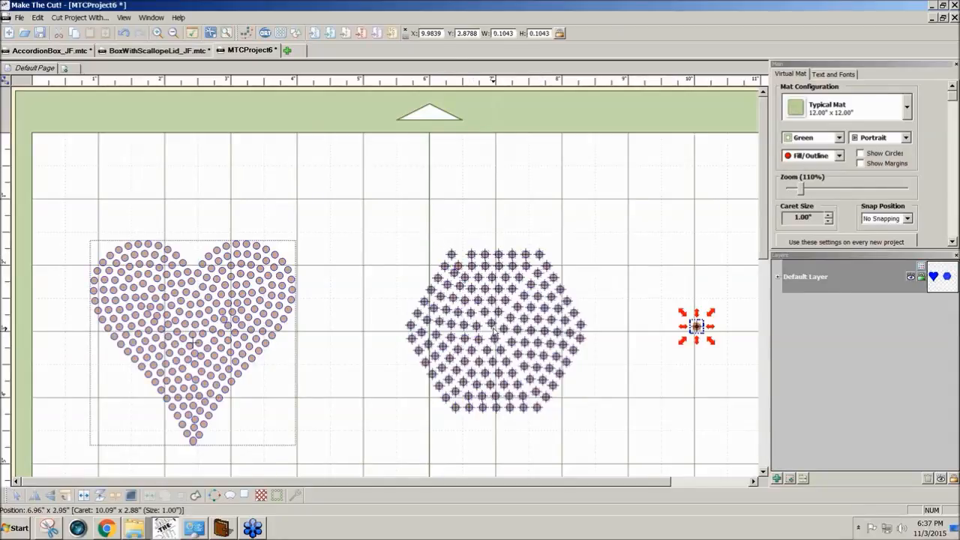
Step: Select the triangular wedge of stones running from the hexagon's upper edge toward its centre and join them into one shape
left_click_drag(457, 224, 530, 308)
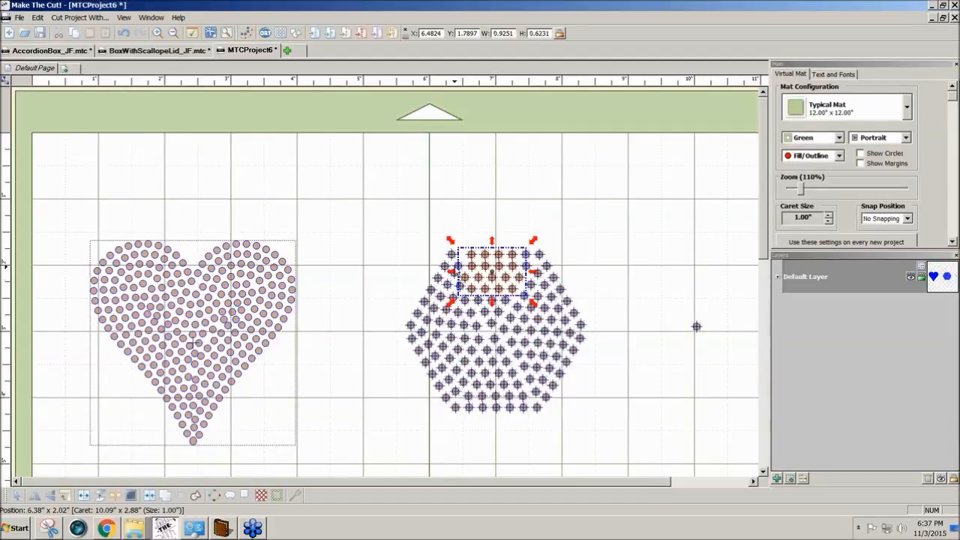
left_click(453, 257, "shift")
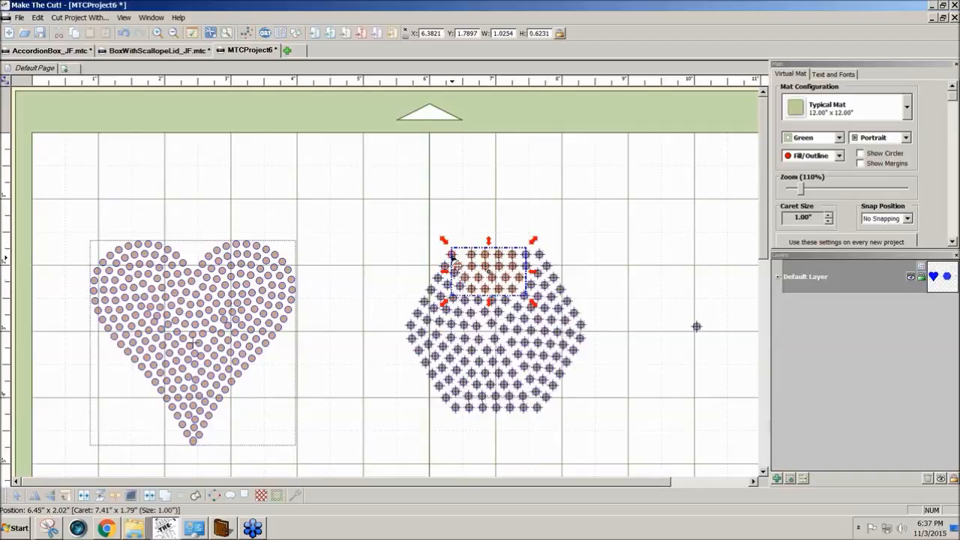
left_click(447, 264, "shift")
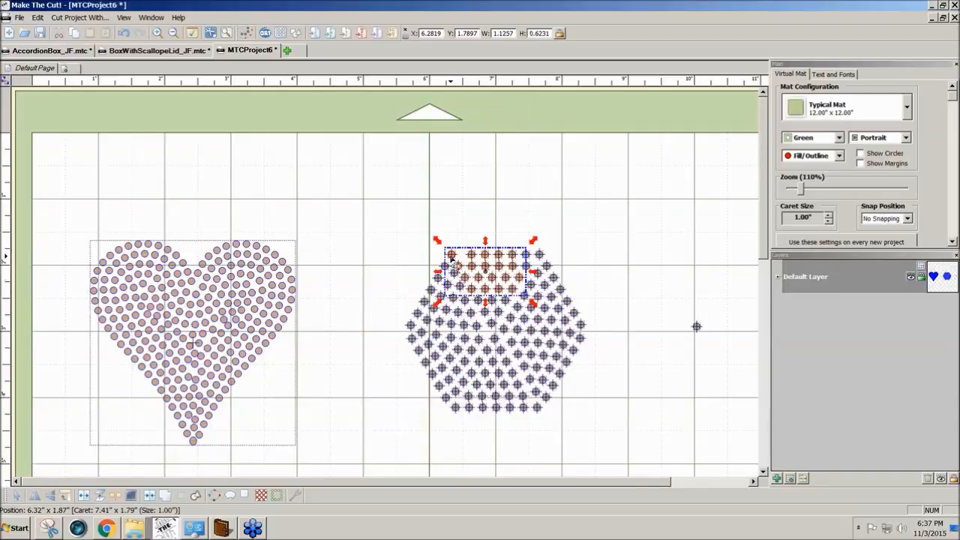
left_click(529, 273, "shift")
left_click(531, 274, "shift")
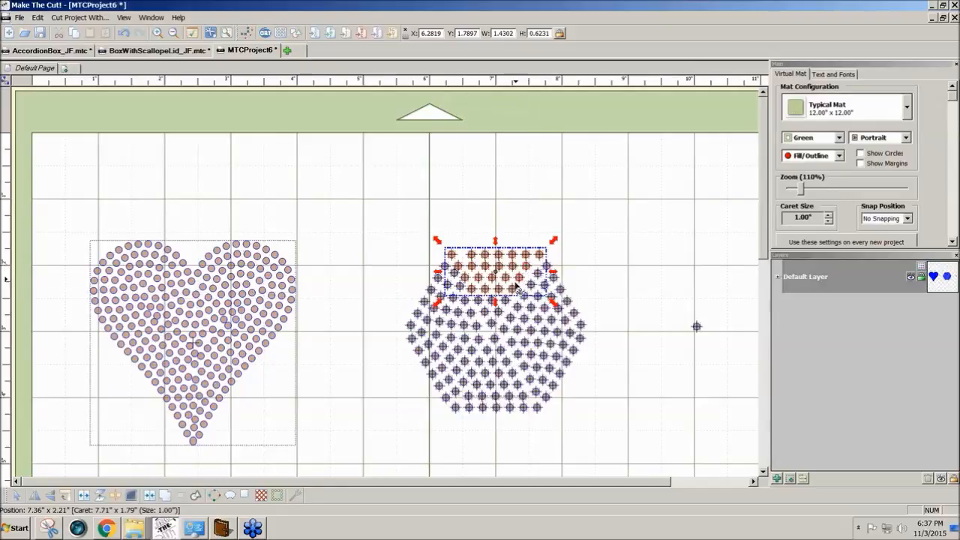
left_click(495, 308, "shift")
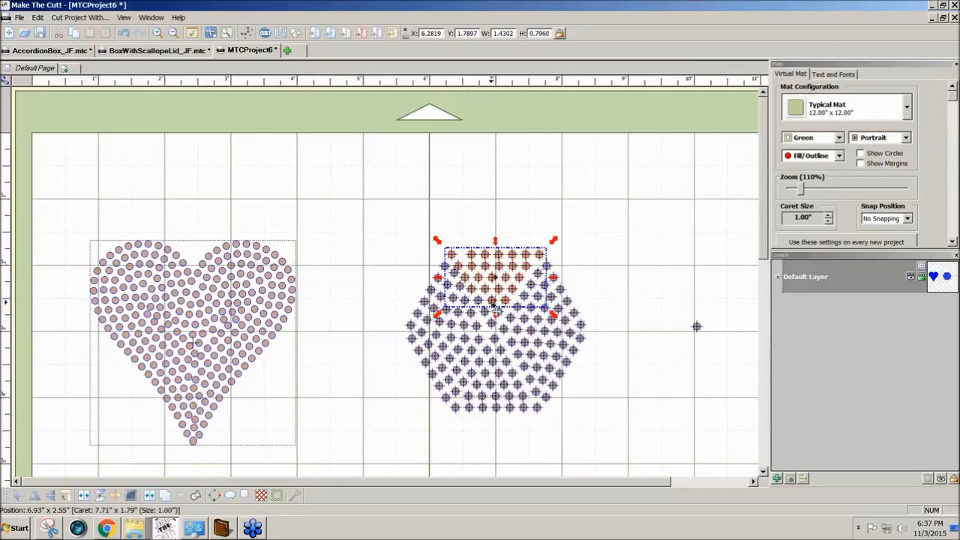
left_click(480, 303, "shift")
left_click(486, 313, "shift")
left_click(492, 324, "shift")
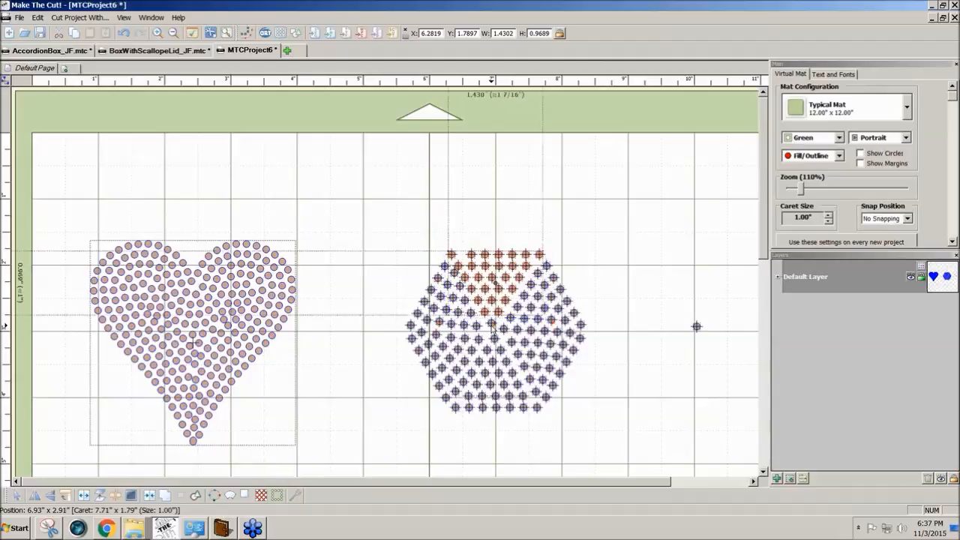
left_click(492, 325, "shift")
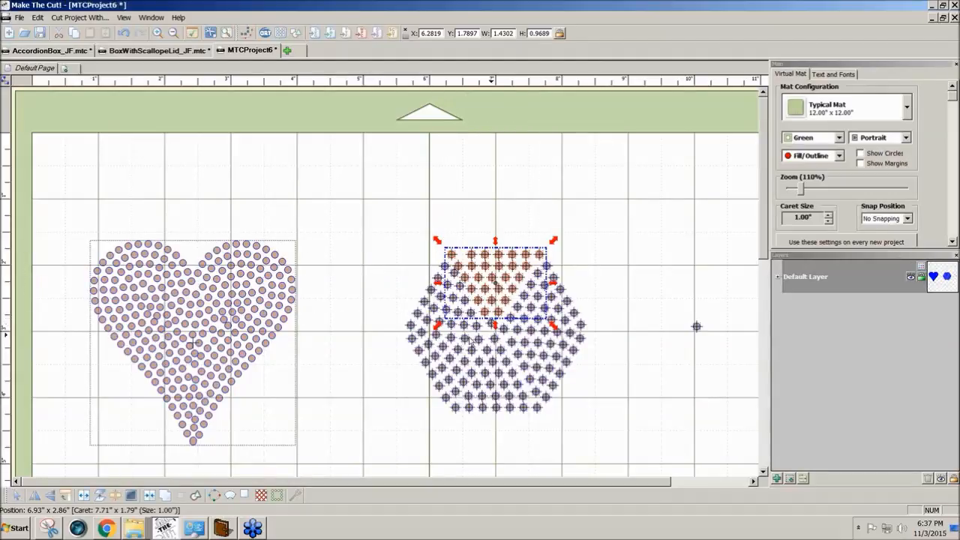
left_click(492, 327)
left_click(149, 495)
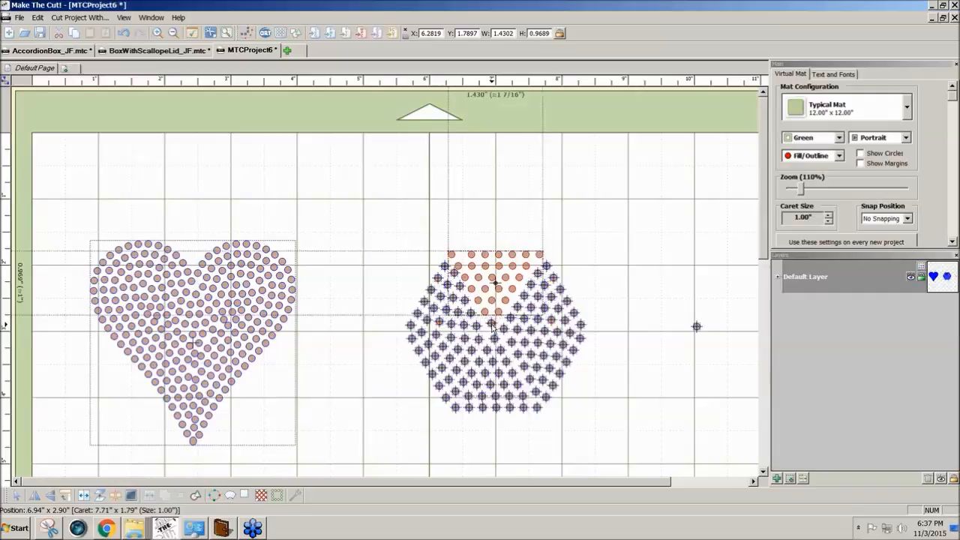
Step: Join the single stone at the wedge's lower tip, near the hexagon's centre, to the wedge shape
left_click(656, 403)
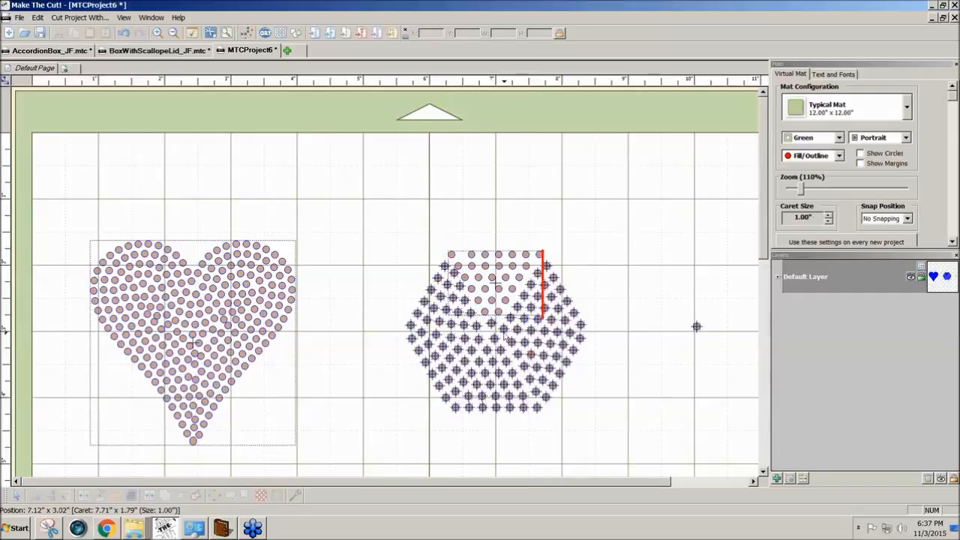
left_click(497, 303)
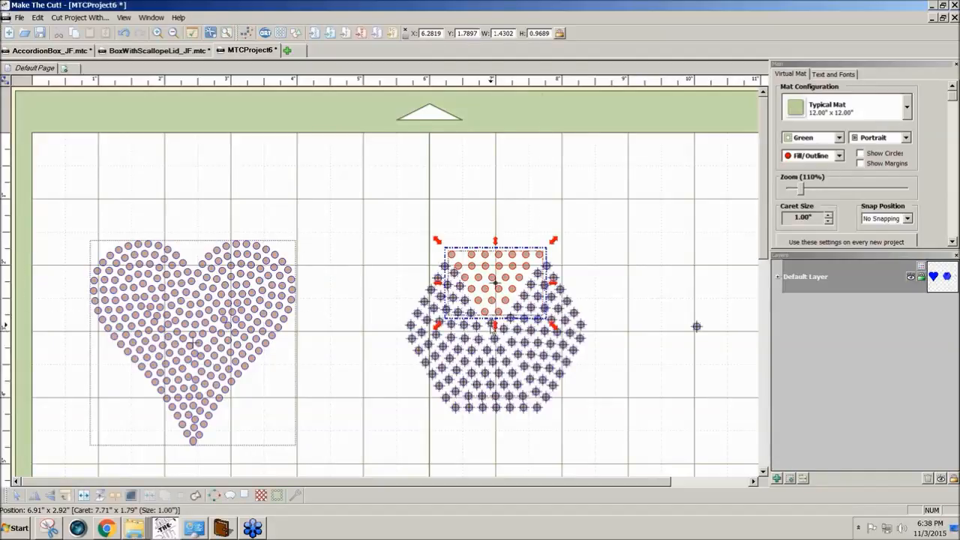
left_click(654, 318)
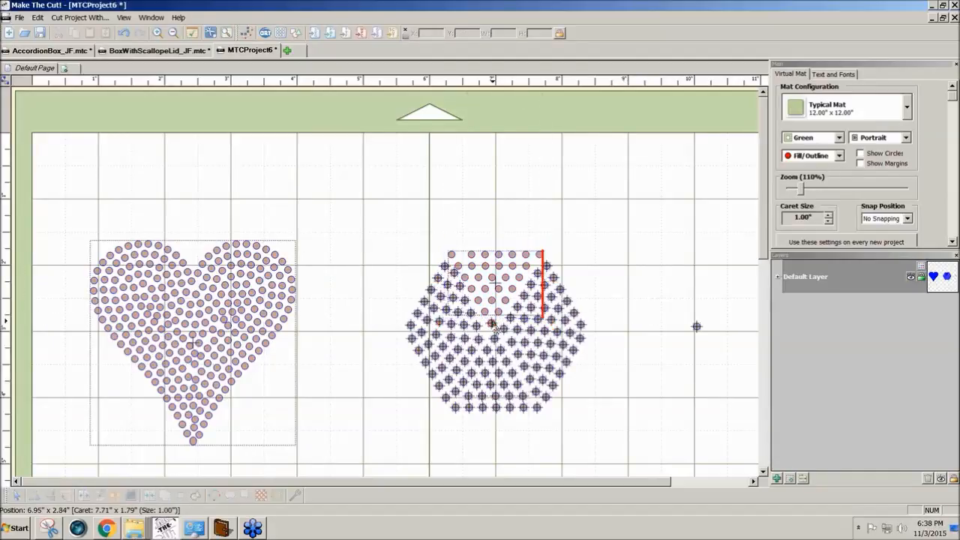
left_click(492, 323)
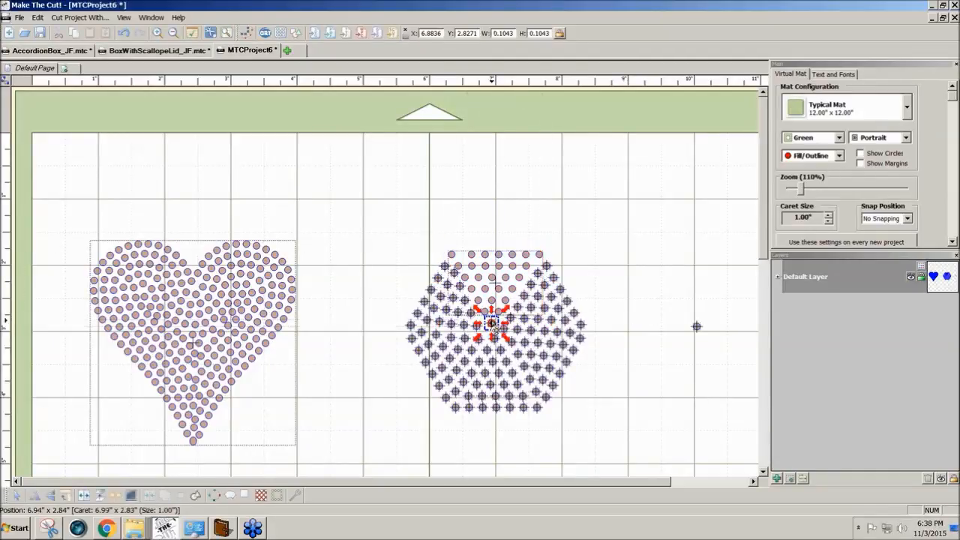
left_click(496, 303)
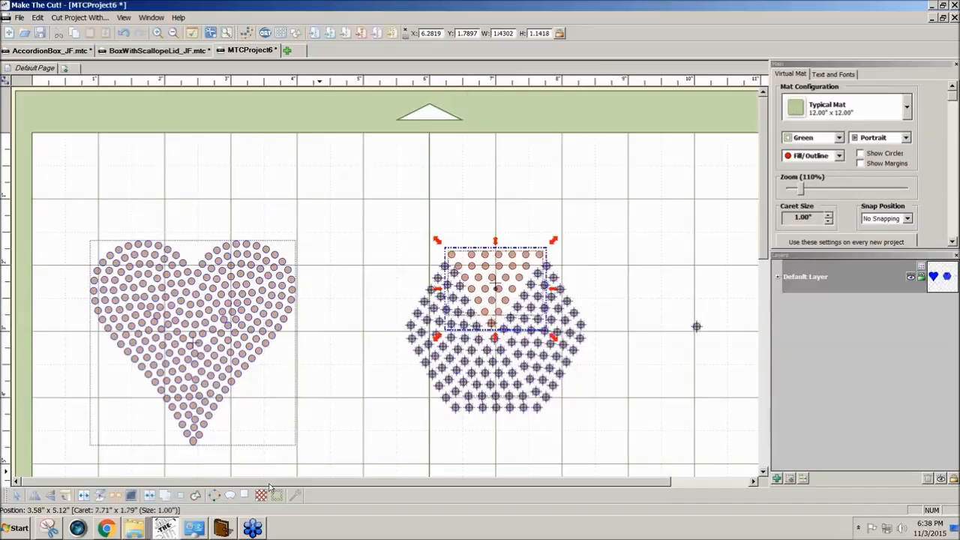
left_click(149, 497)
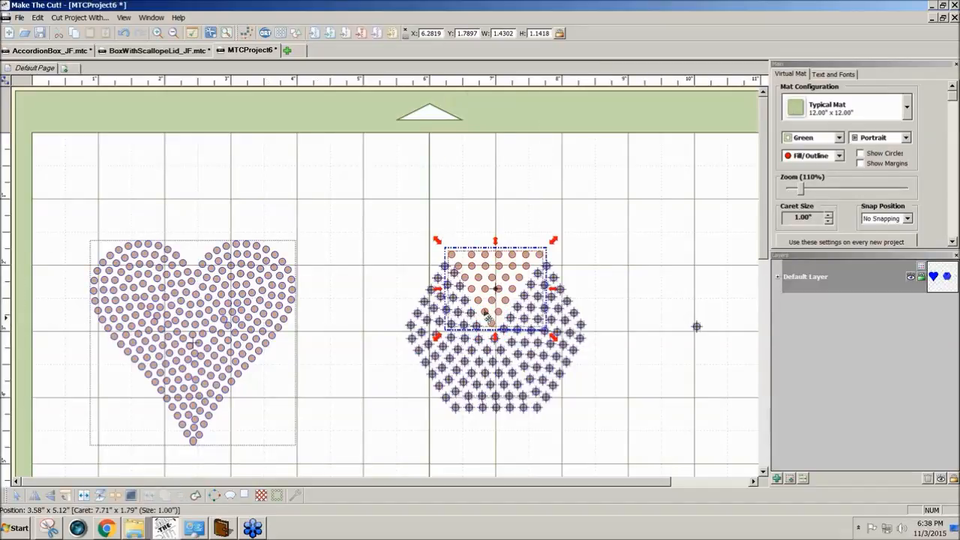
Step: Move the wedge out of the hexagon to about X 8.64, Y 1.35 and delete the loose stone set aside below it
left_click_drag(493, 291, 648, 261)
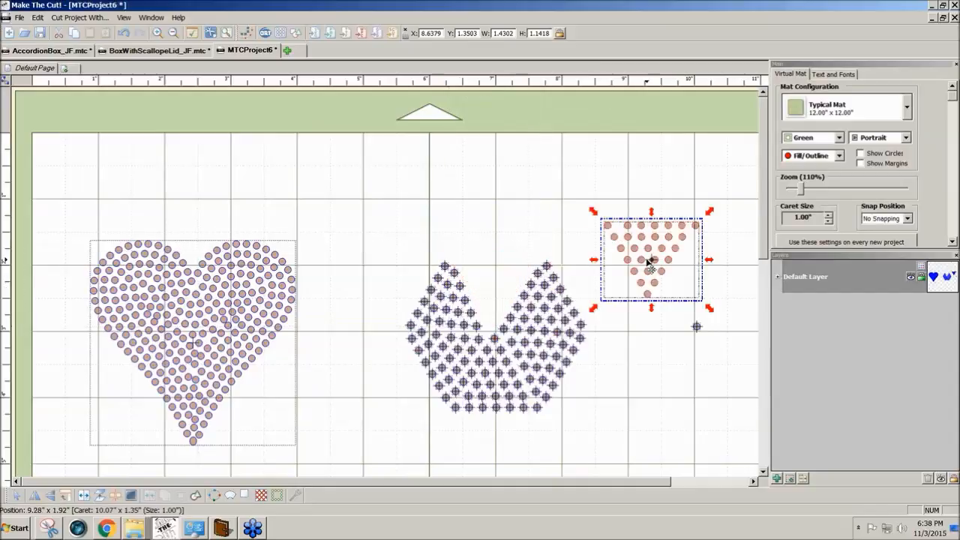
left_click_drag(710, 340, 675, 314)
key("Delete")
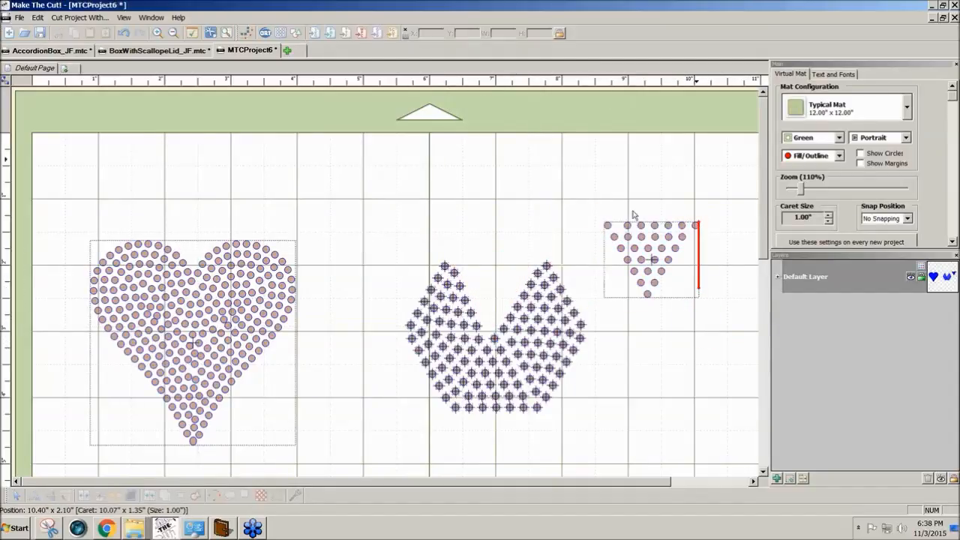
Step: Split the wedge into individual stones and shift the second stone of its top row to about X 8.89, closer to the first
left_click(650, 246)
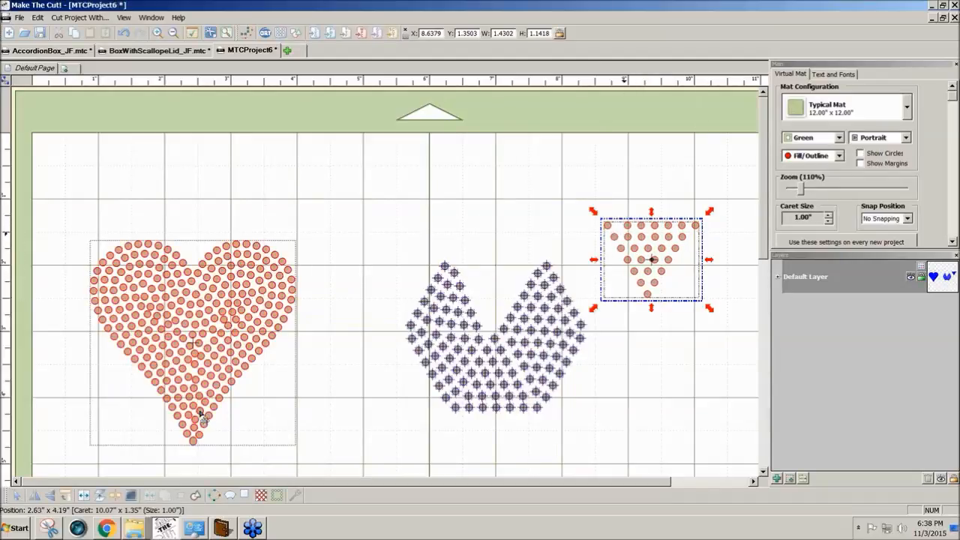
left_click(615, 182)
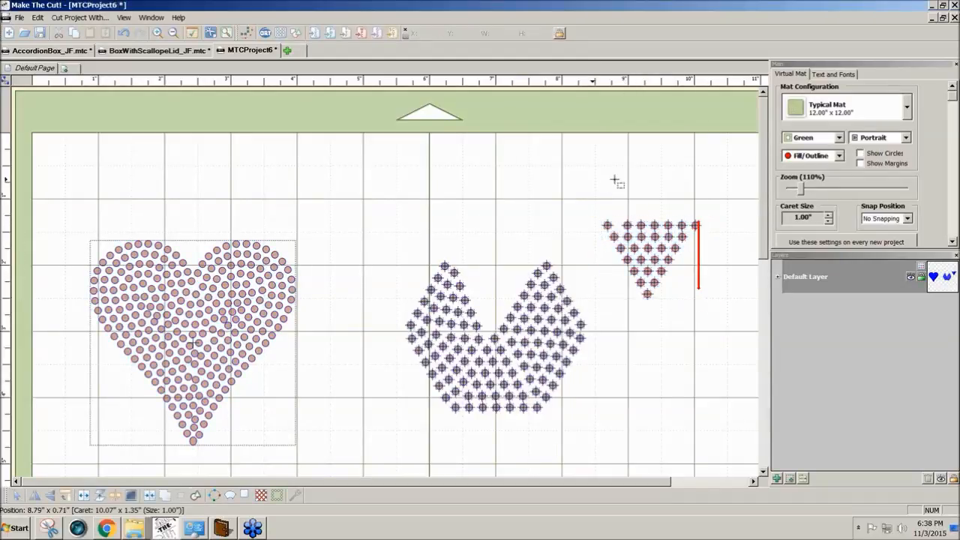
left_click(622, 225)
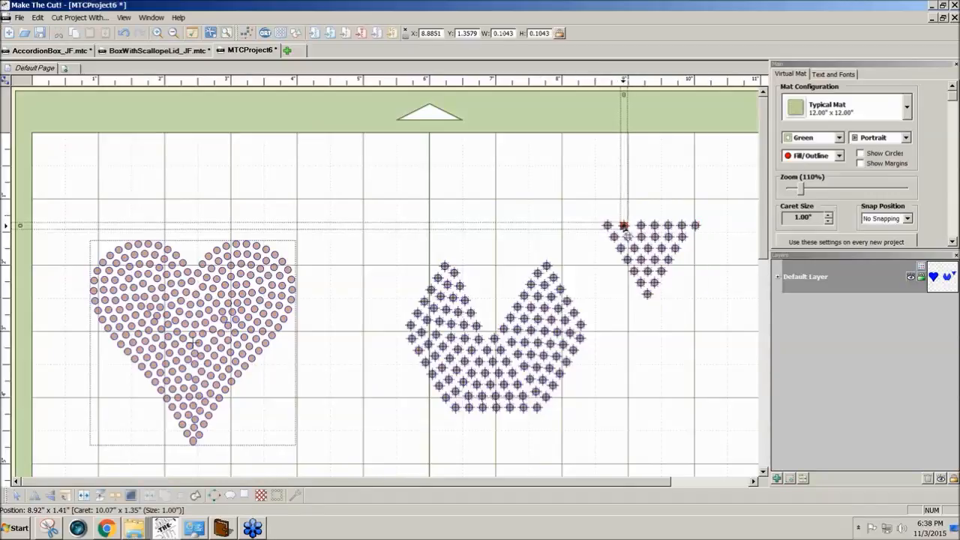
left_click(627, 223)
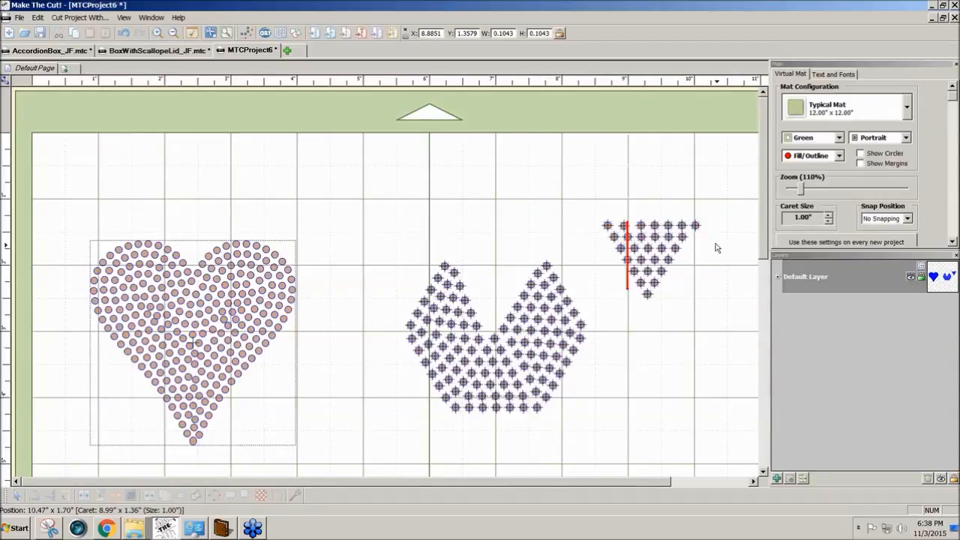
Step: Align all the stones in the wedge's top row along their top edges
left_click_drag(591, 202, 766, 238)
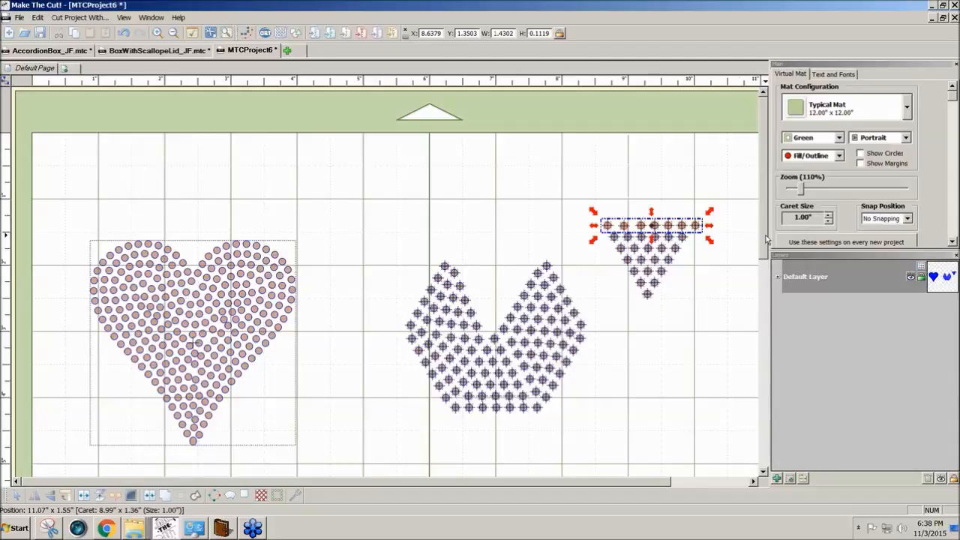
key("t")
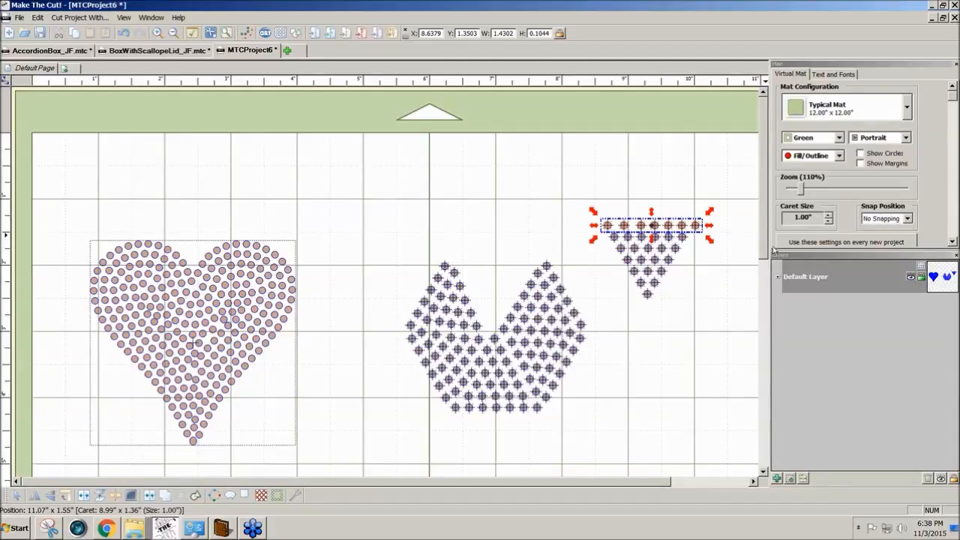
left_click(729, 248)
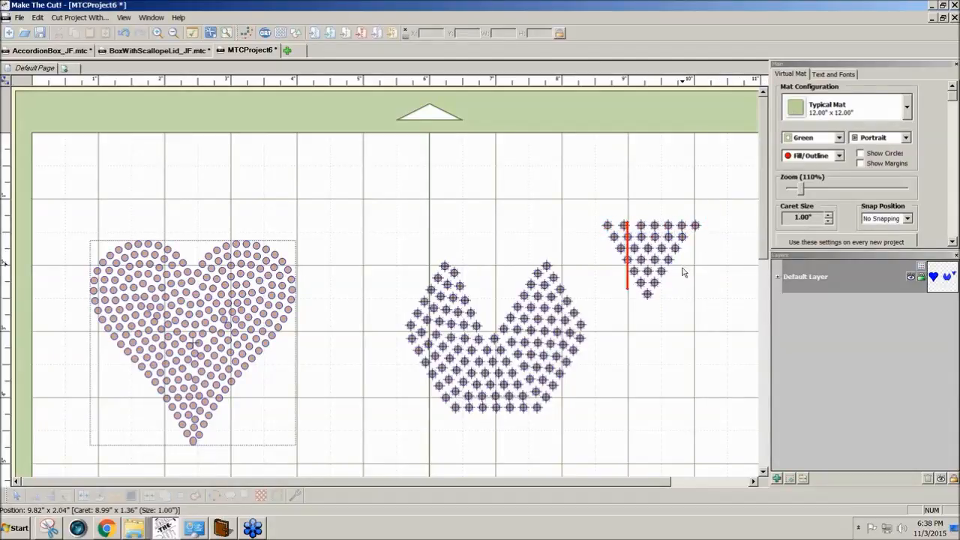
left_click(698, 233)
key("Delete")
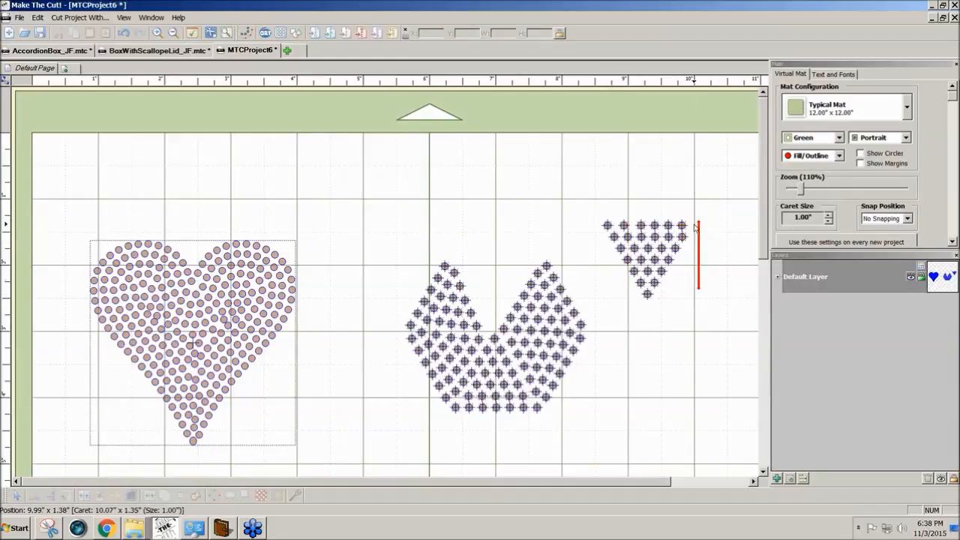
key("ctrl+z")
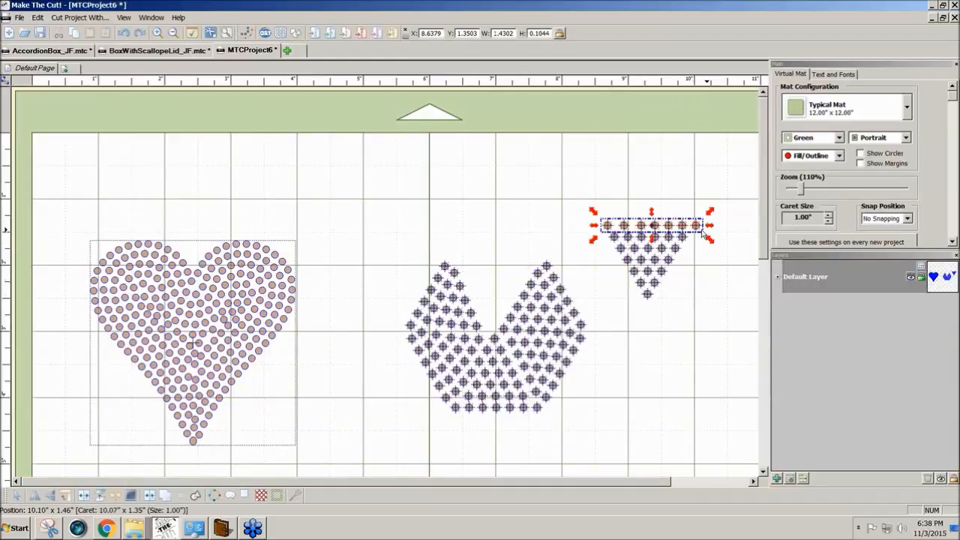
Step: Nudge the outermost right stone of the wedge's top row slightly inward to about X 9.96
left_click(698, 226)
left_click(713, 296)
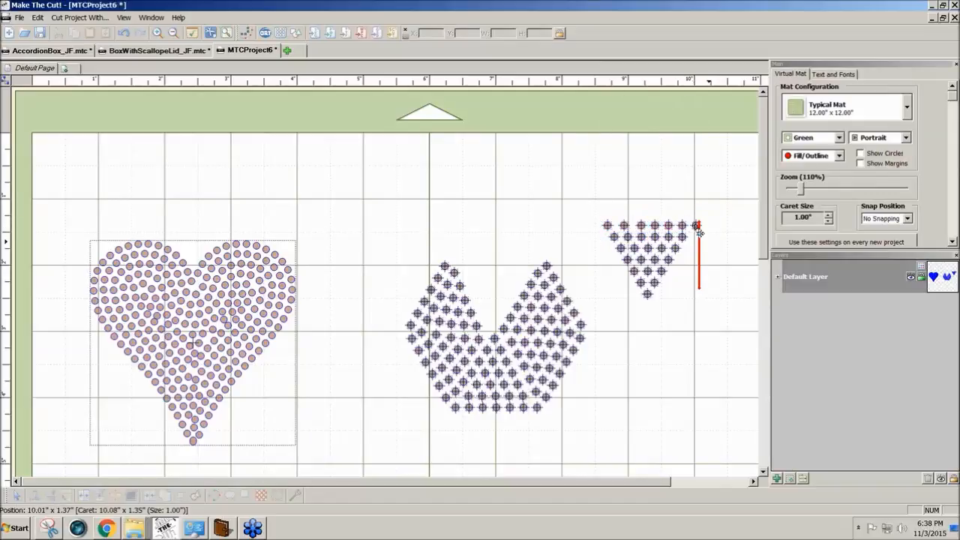
left_click(696, 226)
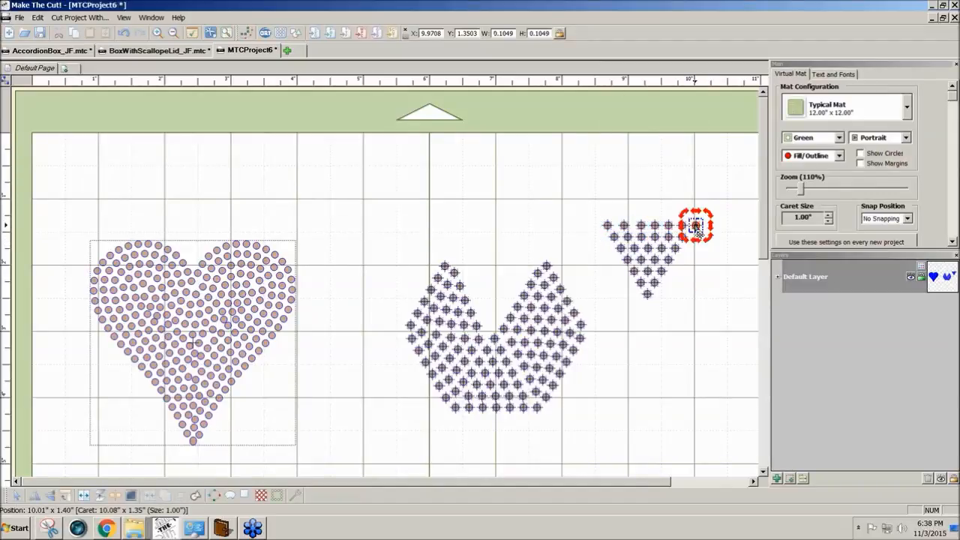
left_click_drag(697, 226, 696, 227)
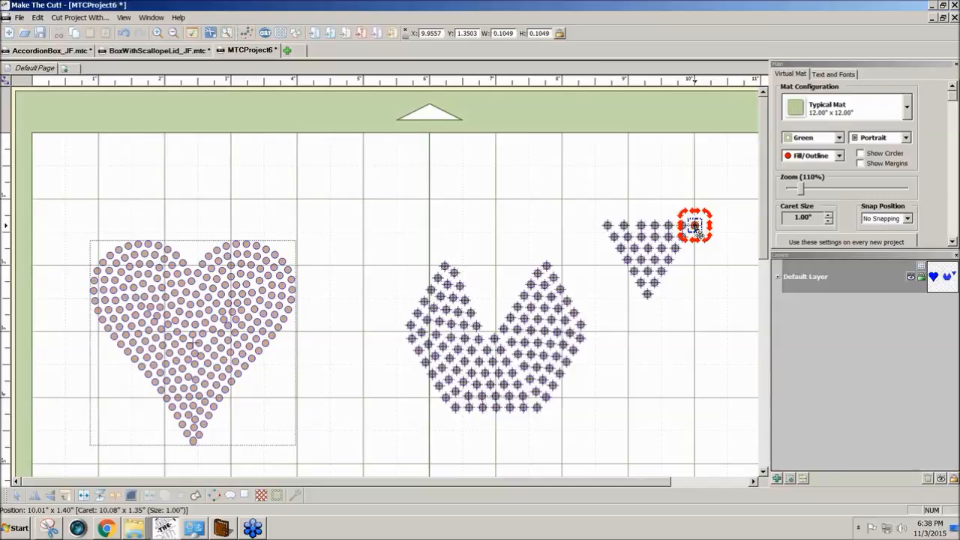
Step: Space the stones of the wedge's top row evenly, both vertically and horizontally
left_click(701, 259)
left_click_drag(593, 206, 724, 236)
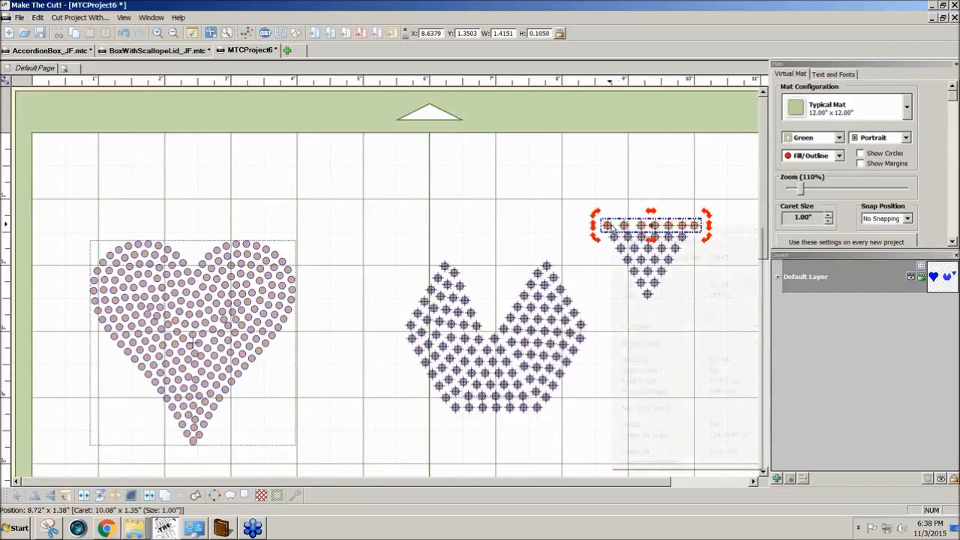
right_click(612, 224)
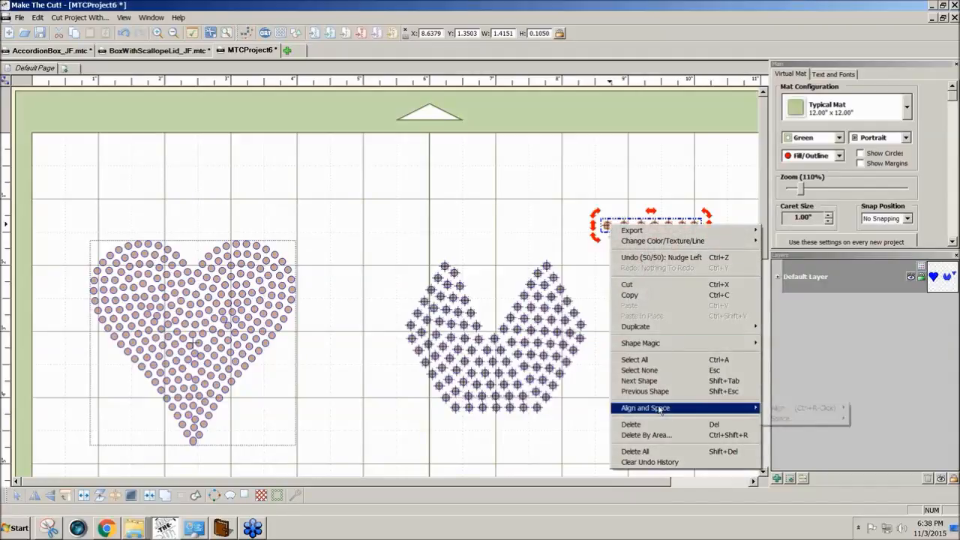
mouse_move(660, 408)
mouse_move(781, 422)
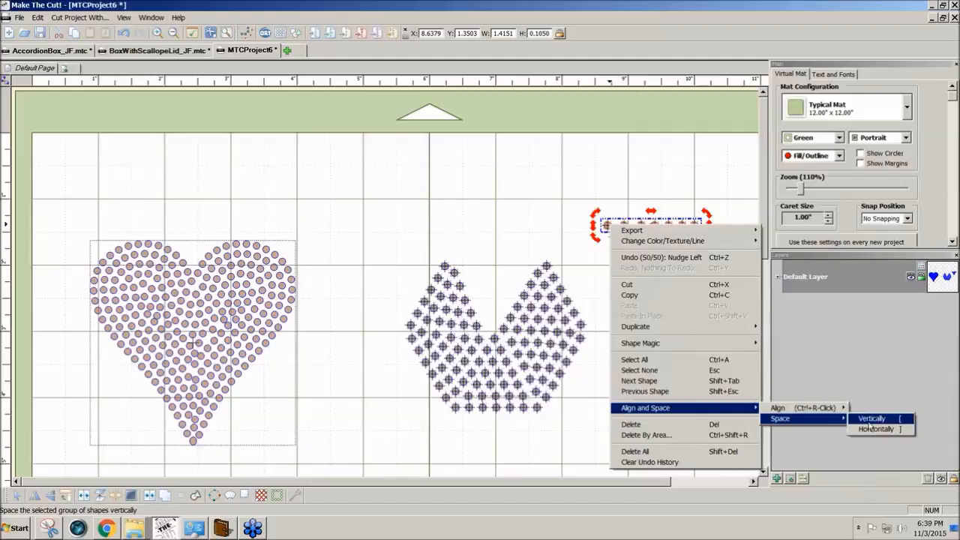
left_click(871, 419)
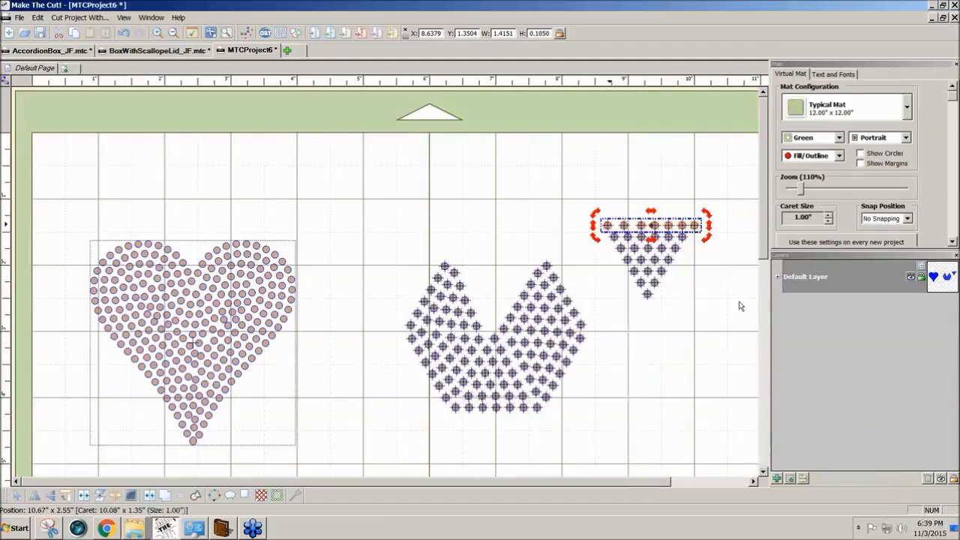
right_click(626, 227)
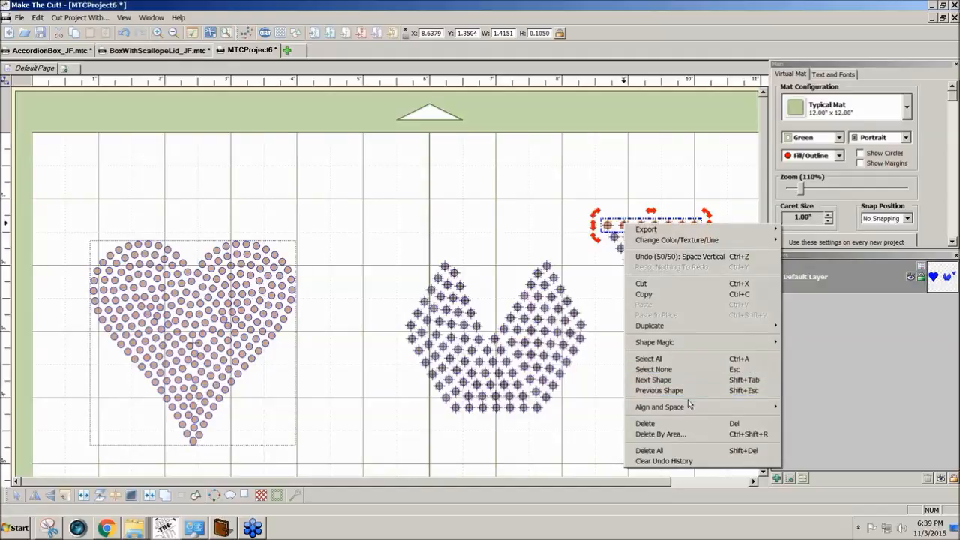
mouse_move(739, 406)
mouse_move(829, 417)
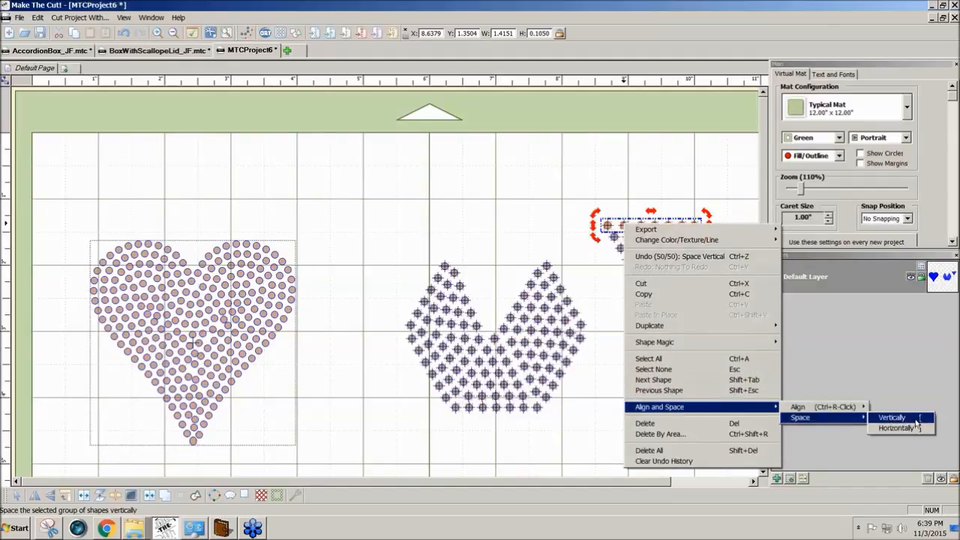
left_click(916, 428)
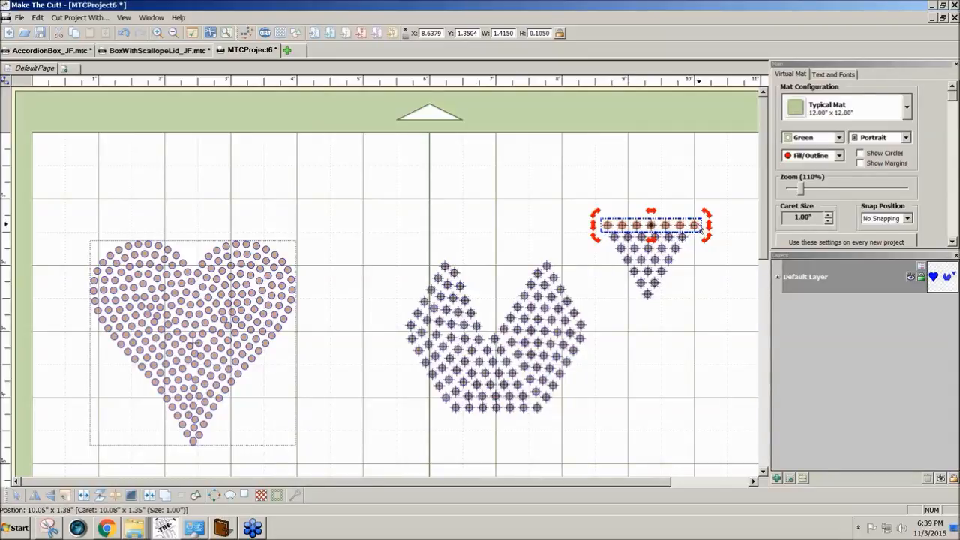
Step: Nudge the wedge's top row of stones slightly left to about X 8.62 to centre it over the rows below
left_click(701, 255)
left_click_drag(703, 240, 584, 239)
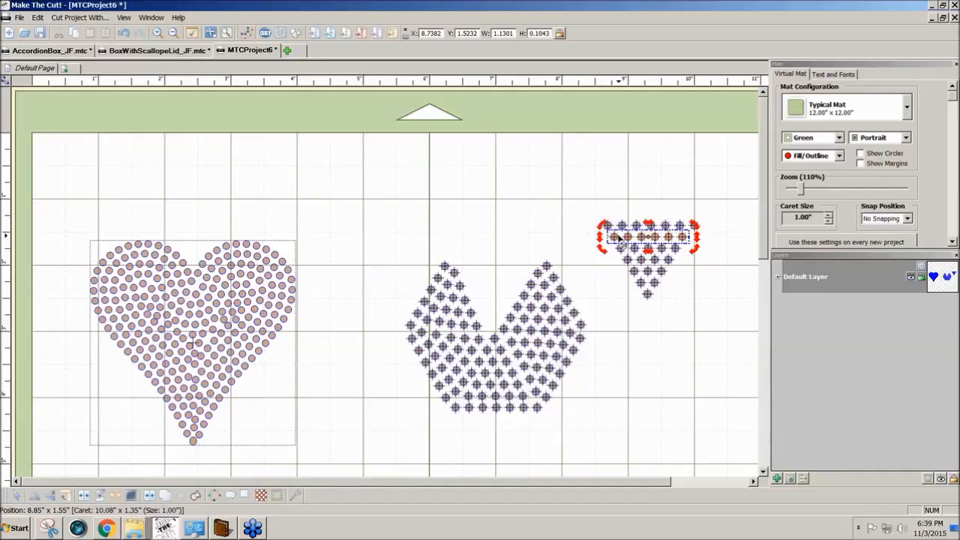
left_click(691, 290)
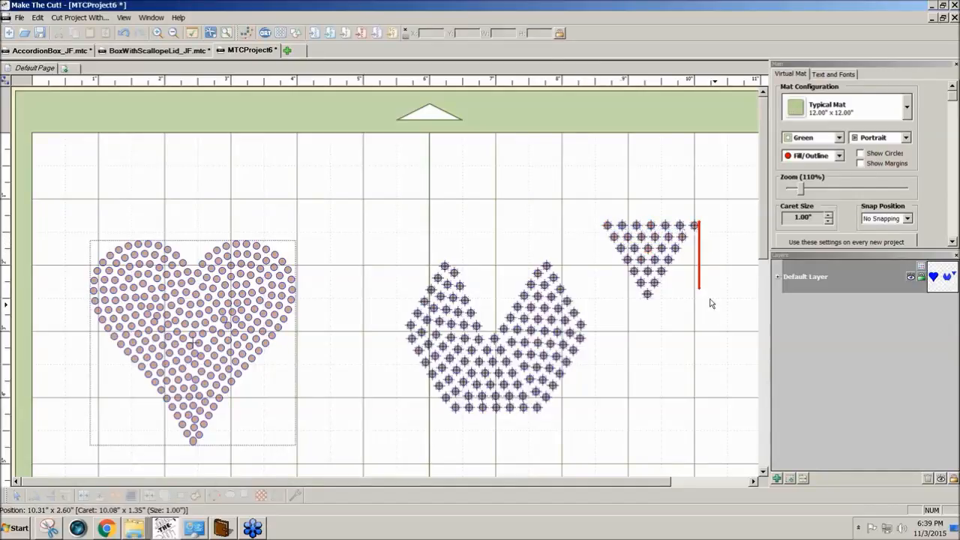
left_click(696, 226)
left_click_drag(578, 210, 719, 238)
key("Left")
key("Left")
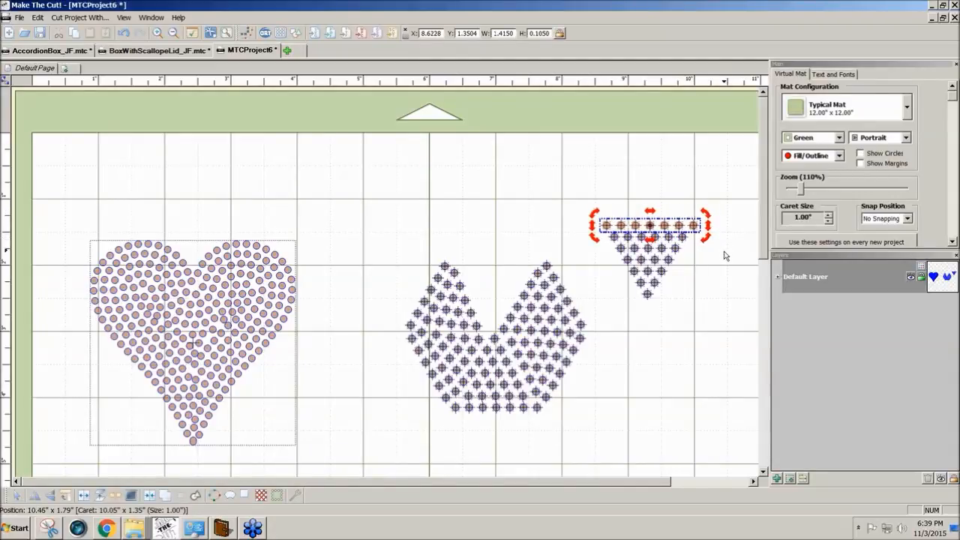
Step: Join all the stones of the evened-out wedge into a single shape
left_click(725, 255)
left_click_drag(579, 186, 712, 318)
left_click(150, 496)
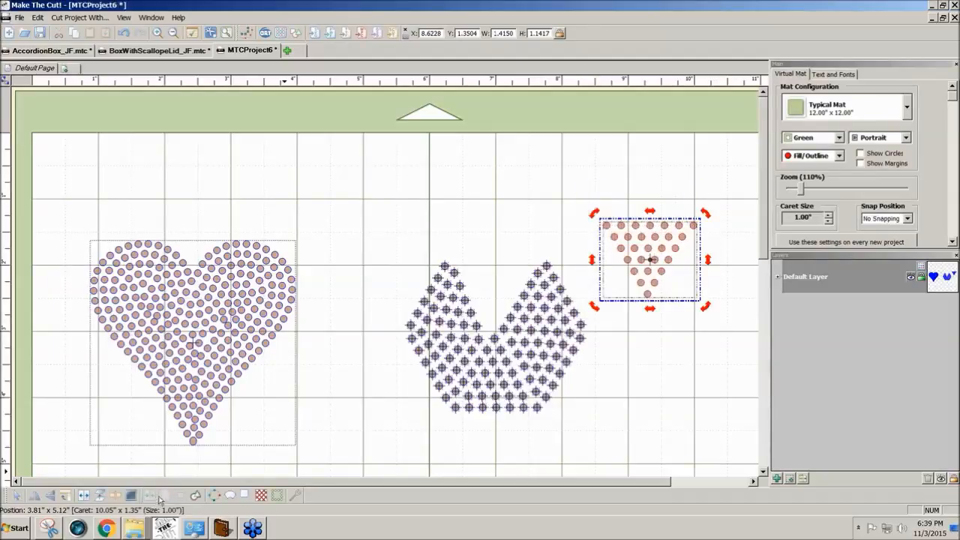
Step: Start a rotated duplication of the joined wedge with a dupe count of 5 and a rotation of 60 degrees
left_click(37, 17)
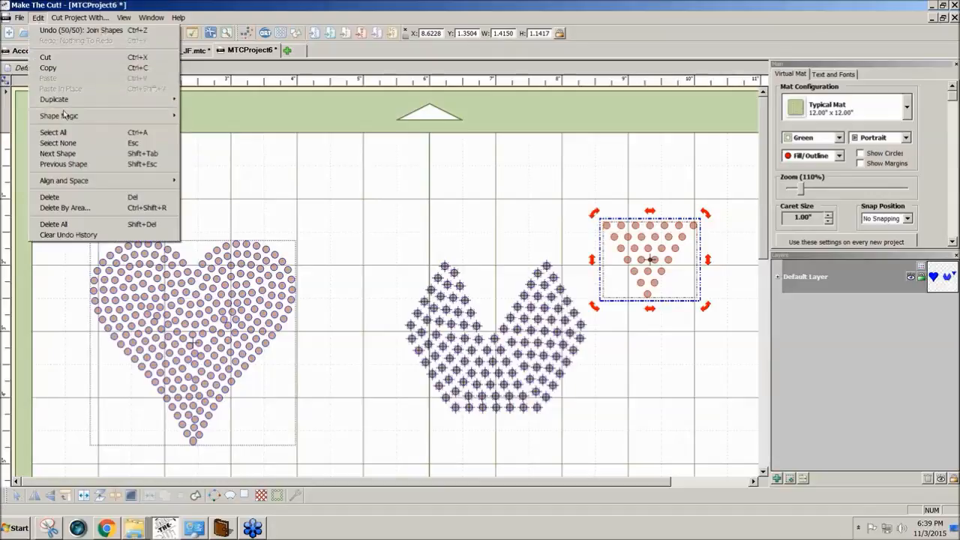
mouse_move(66, 99)
left_click(219, 120)
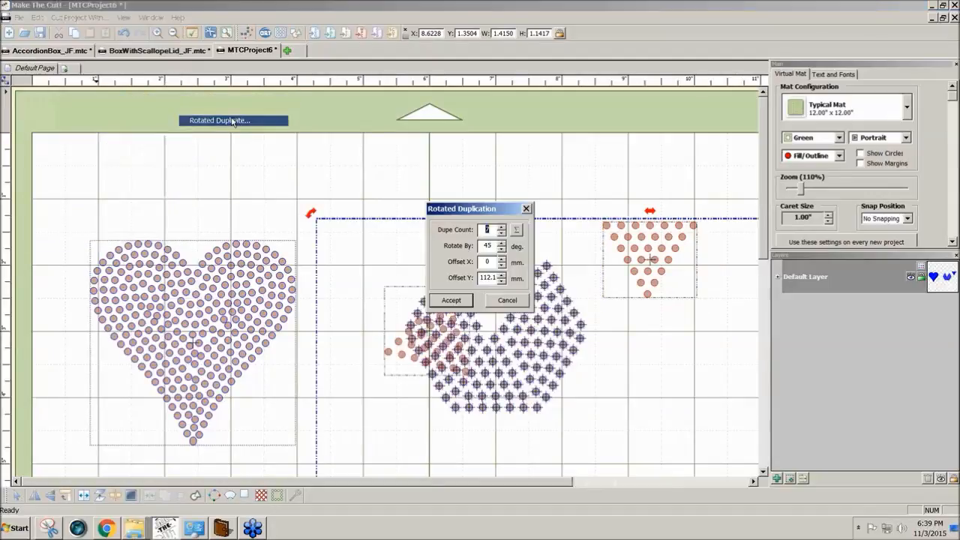
left_click_drag(487, 213, 542, 143)
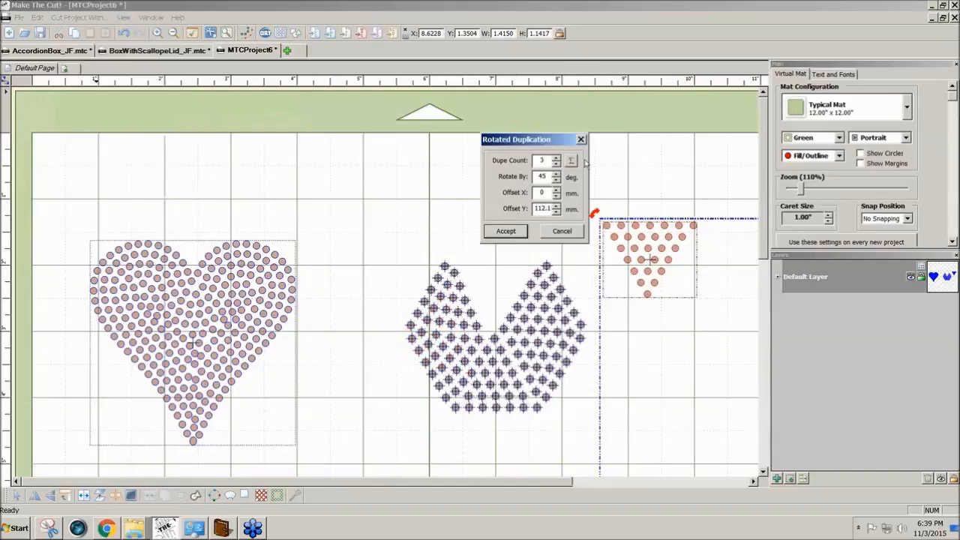
key("BackSpace")
type("5")
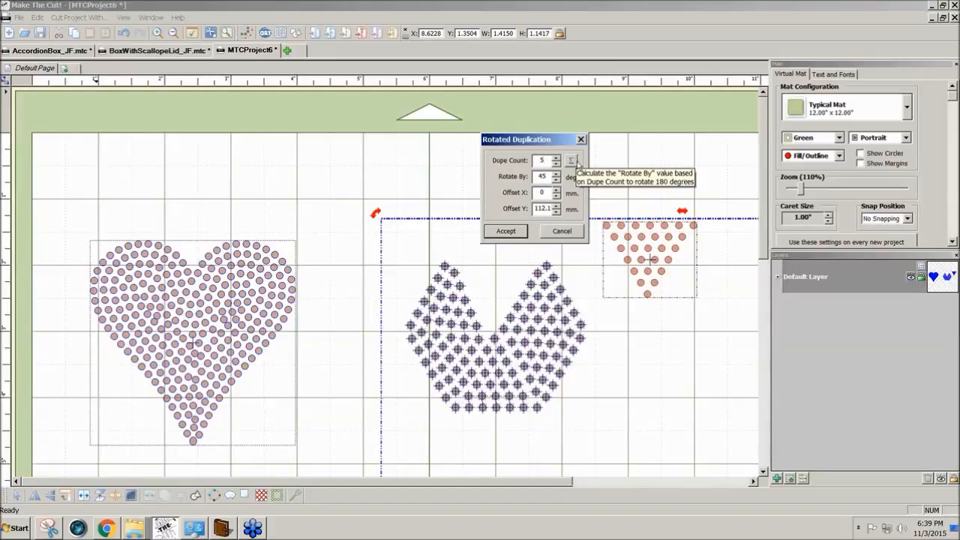
left_click(572, 160)
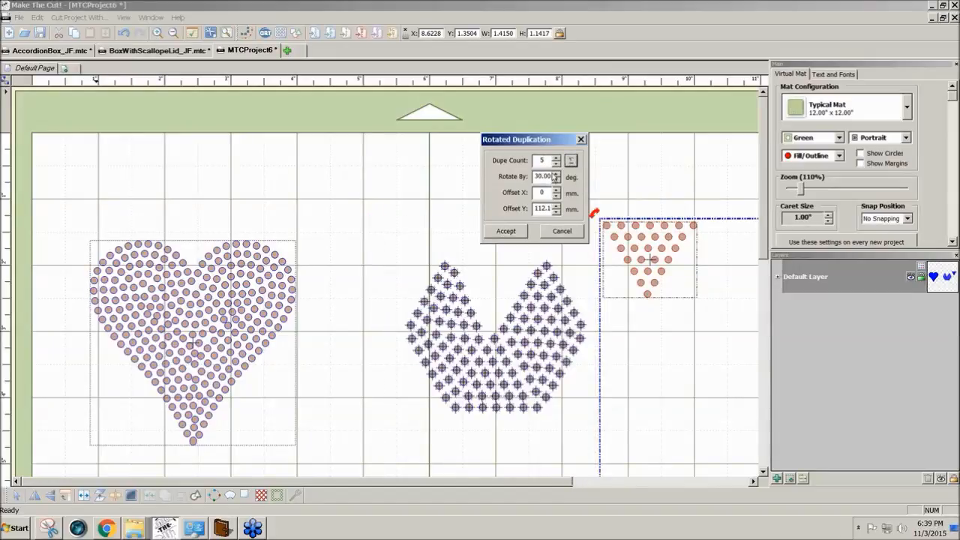
double_click(534, 176)
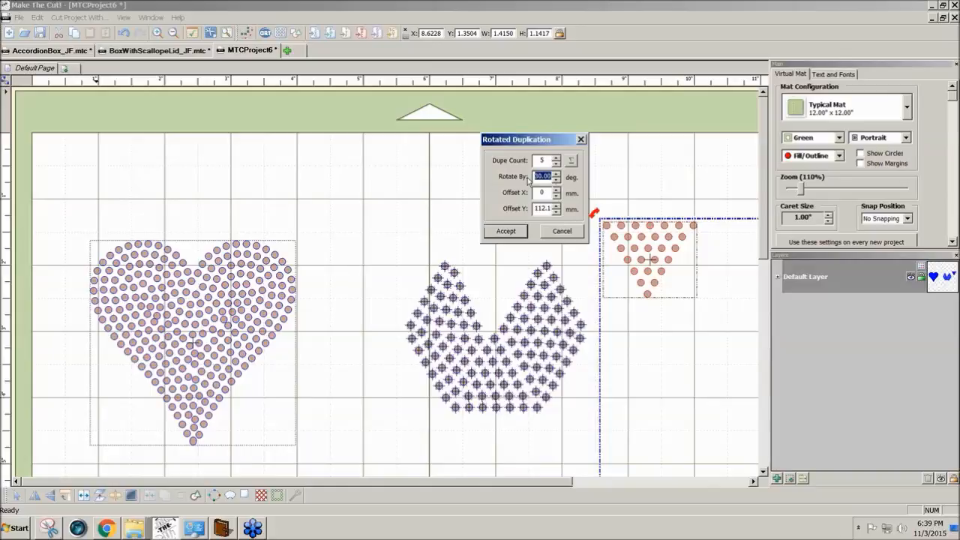
type("60")
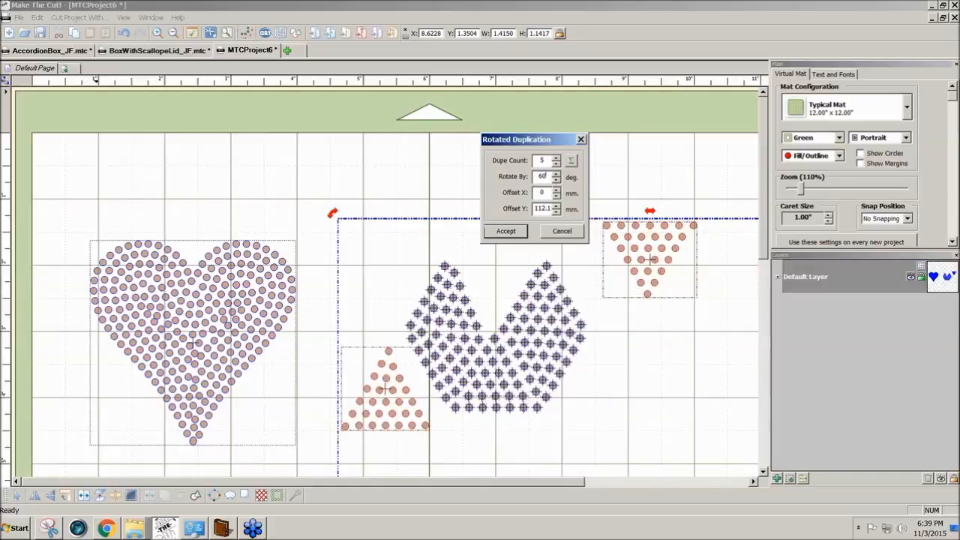
Step: Set the rotated duplication's Y offset to 20.23 mm so the wedges form a hexagon, and create the copies
double_click(533, 208)
type("0")
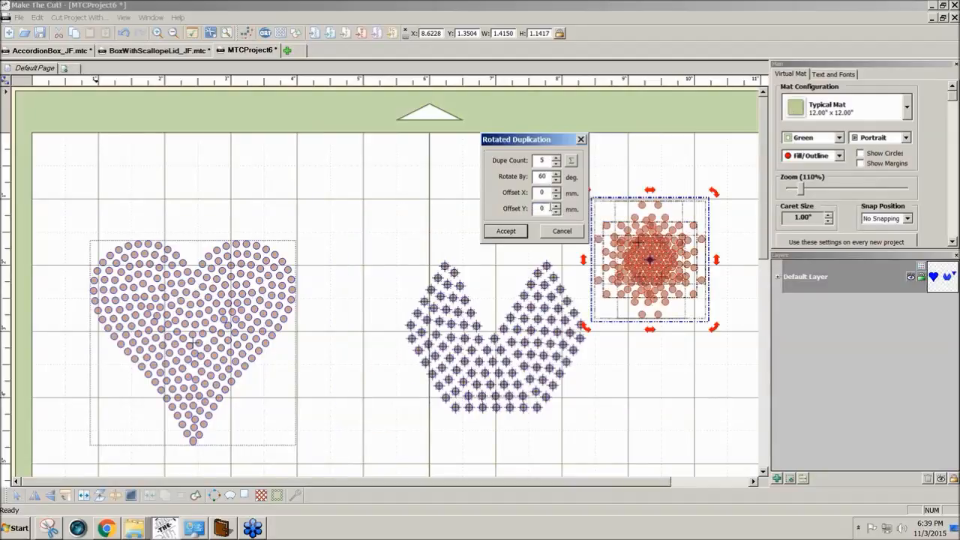
type("20")
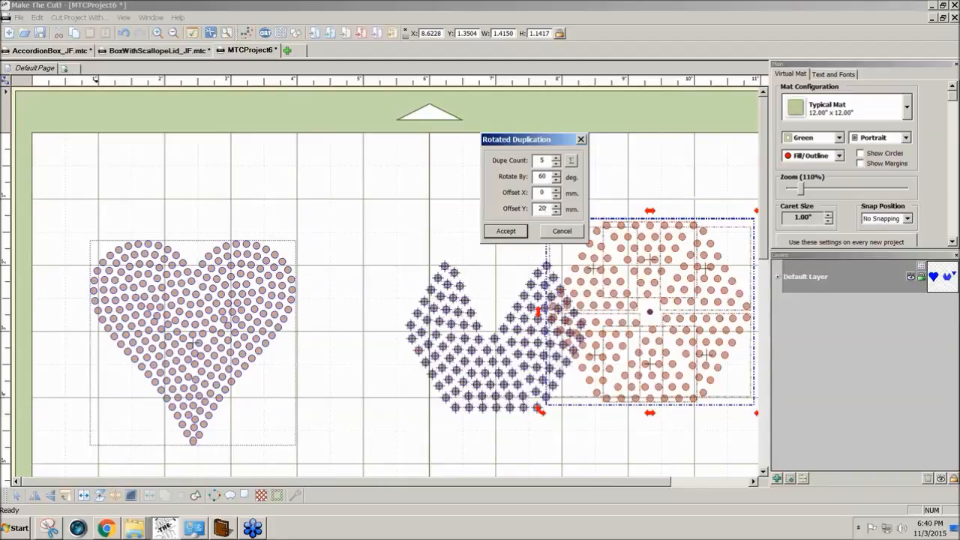
left_click(556, 212)
left_click(555, 213)
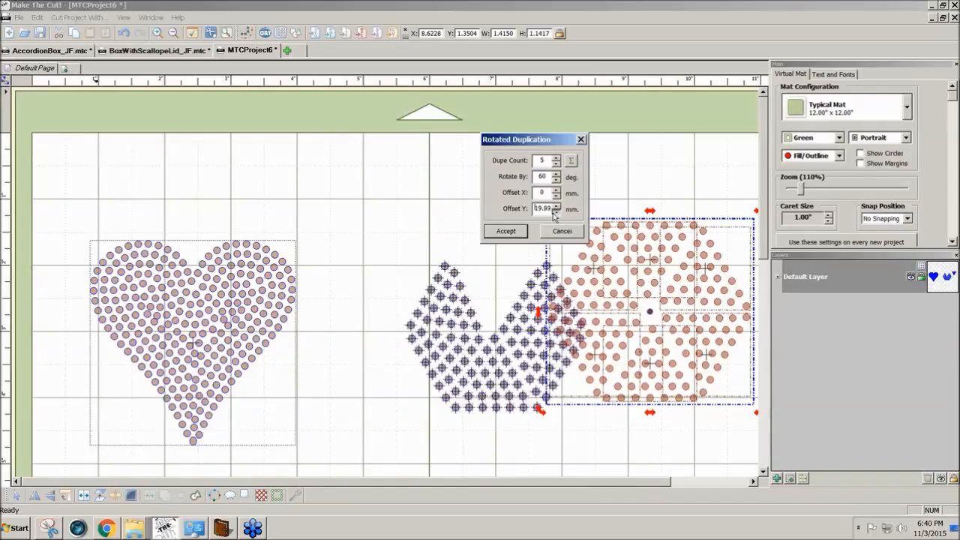
left_click(555, 212)
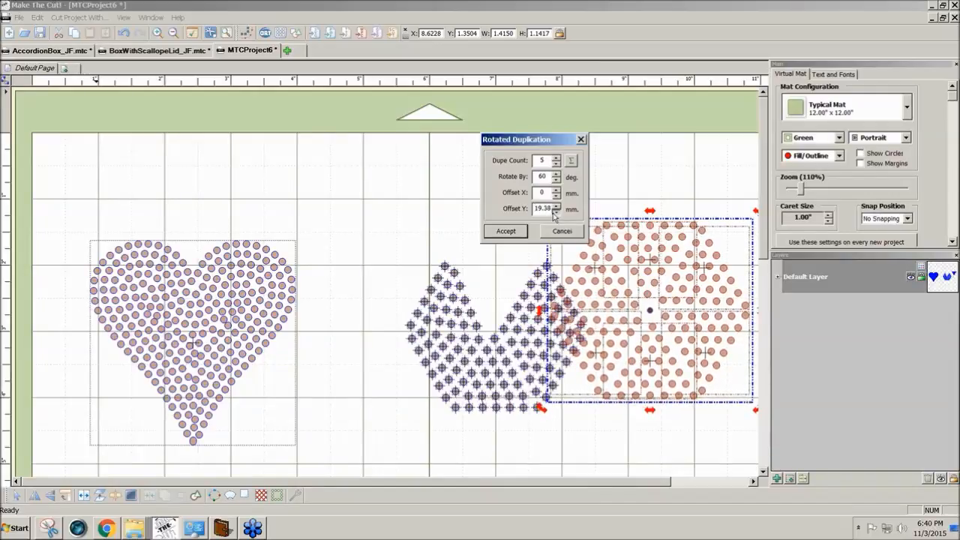
left_click(555, 213)
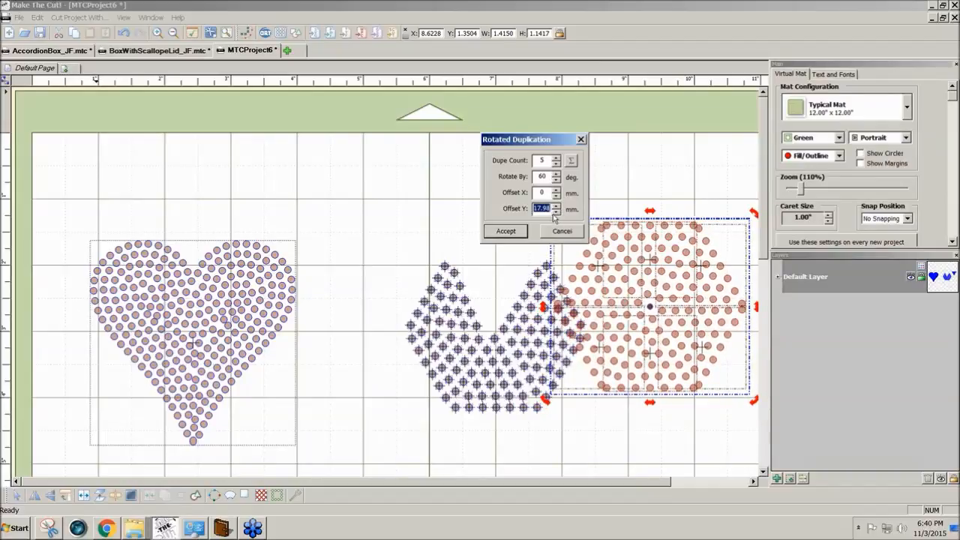
left_click(556, 215)
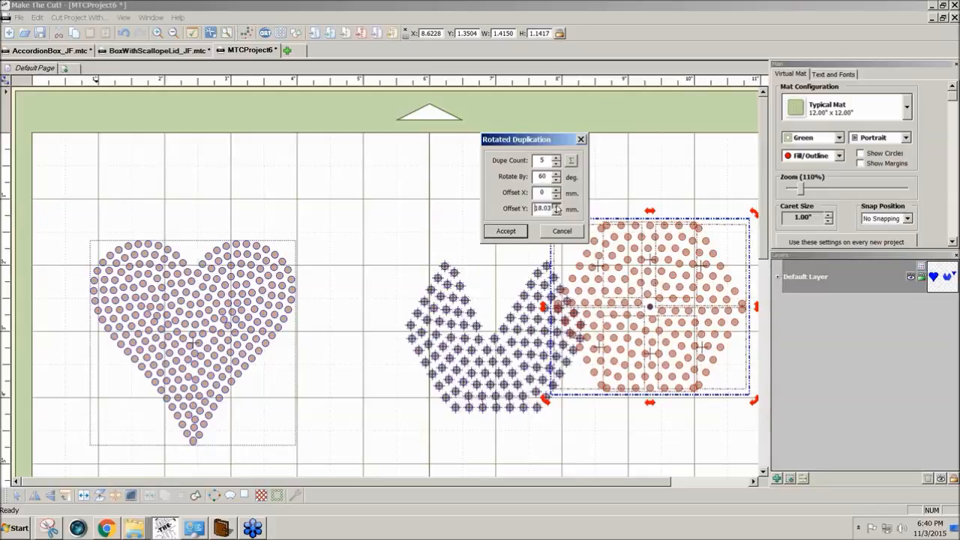
left_click(556, 206)
left_click_drag(556, 206, 556, 208)
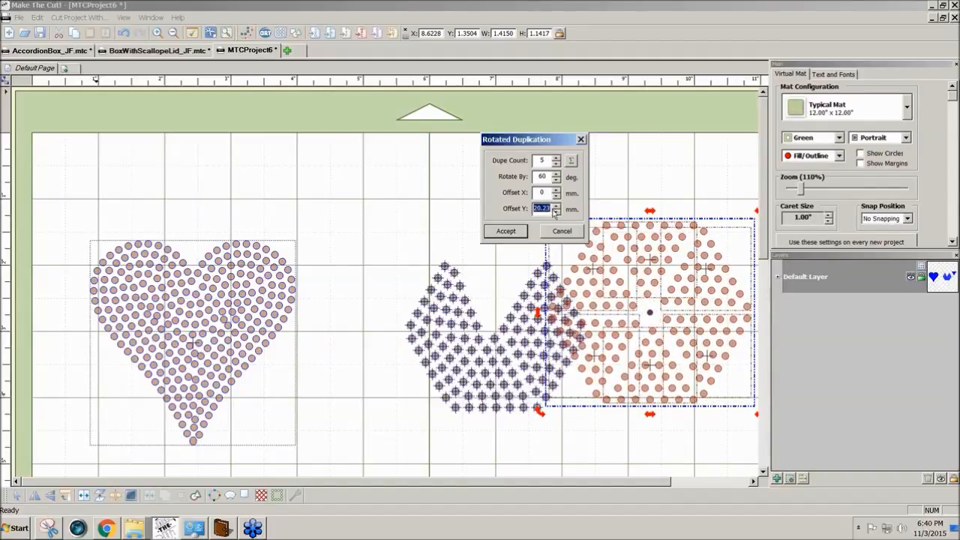
left_click(505, 232)
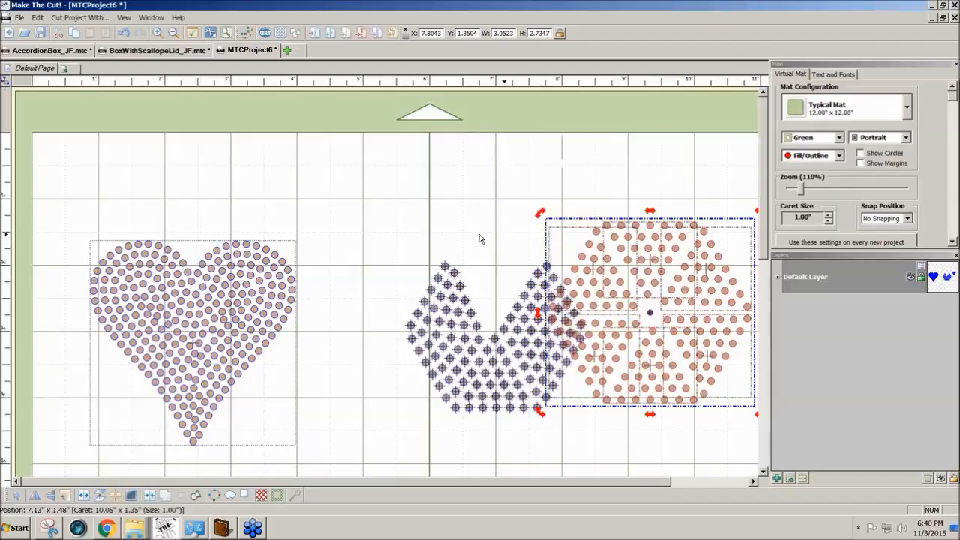
Step: Move the notched remainder of the old hexagon left to about X 4.04, and join the six rotated wedges into one shape
left_click_drag(389, 225, 634, 485)
left_click_drag(536, 381, 428, 367)
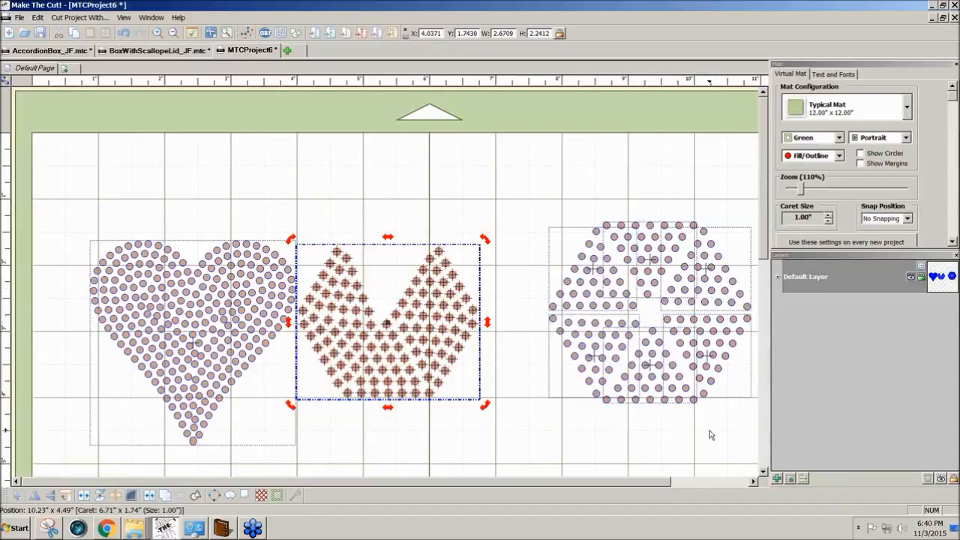
left_click_drag(529, 193, 758, 477)
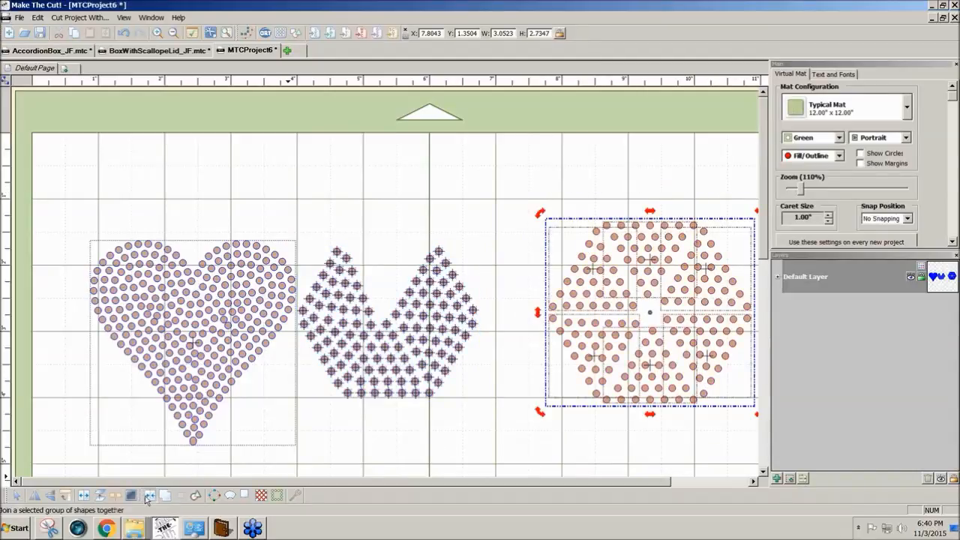
left_click(148, 498)
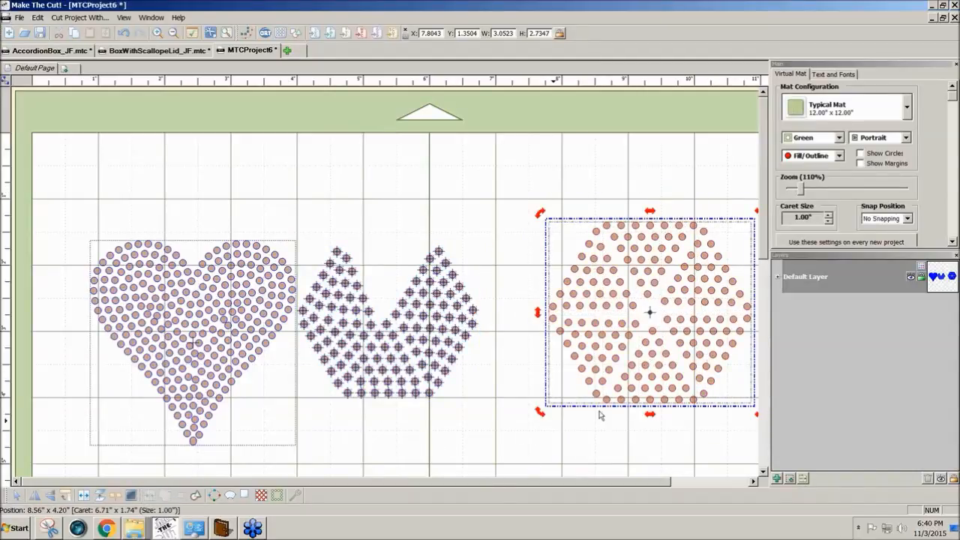